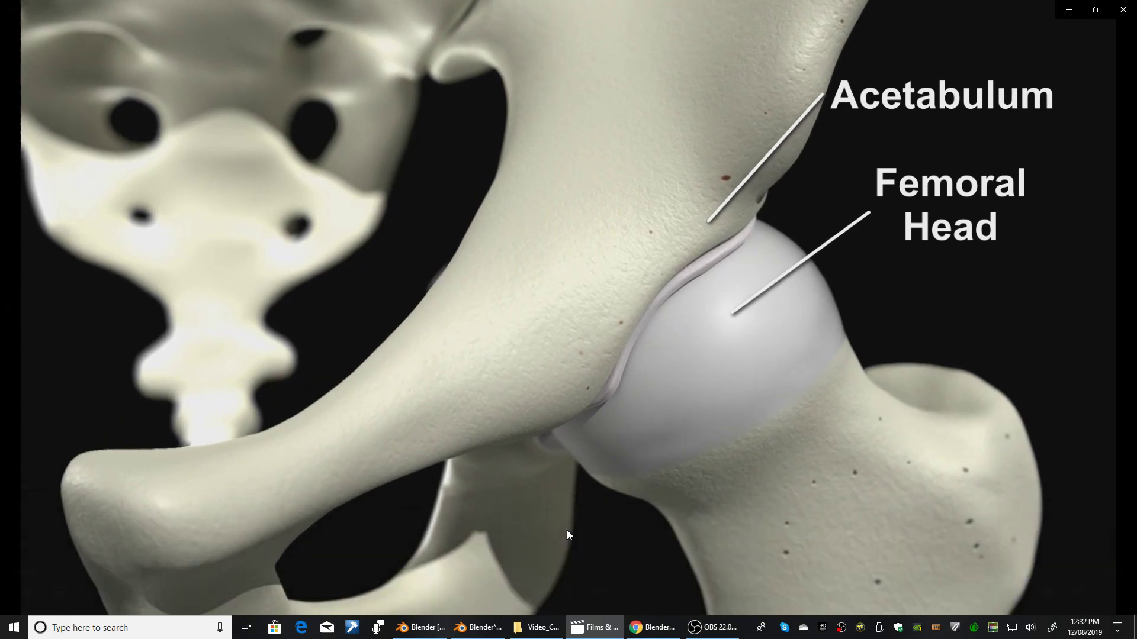
# Pause the hip-joint reference animation at the normal acetabulum cross-section
pyautogui.moveTo(565, 554)
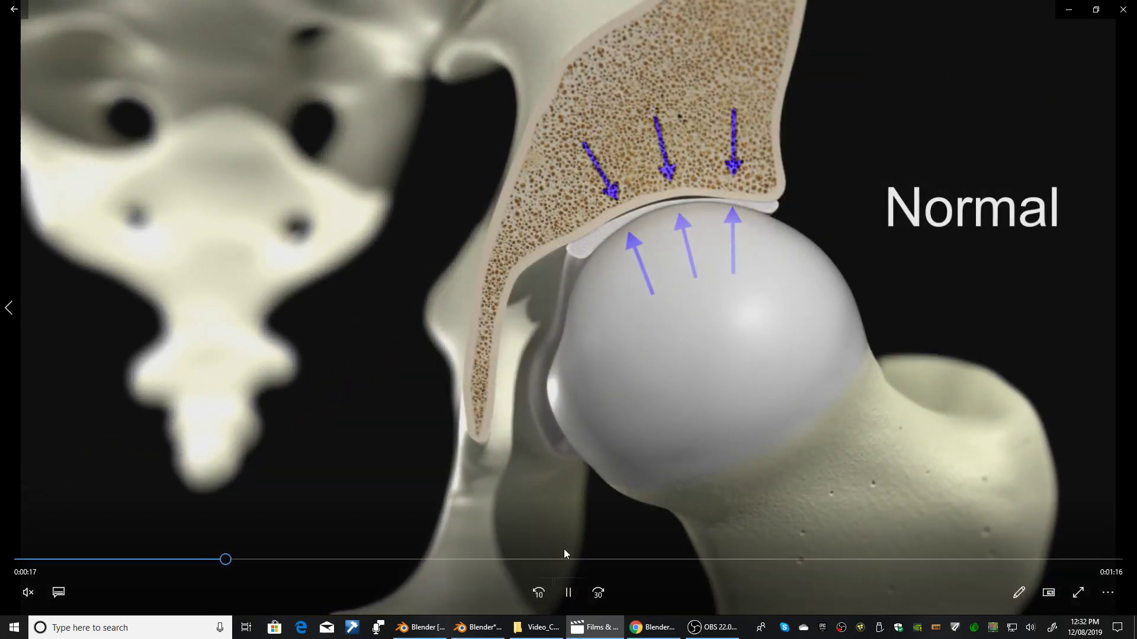
pyautogui.click(568, 593)
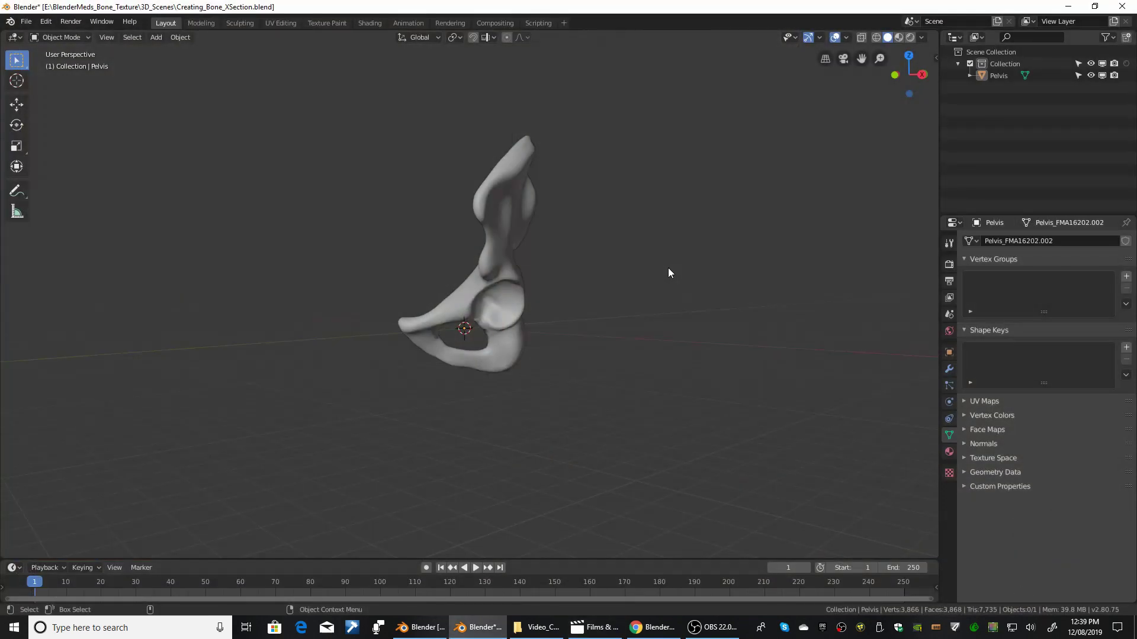
# Switch to the Blender pelvis scene and add a cube mesh at the 3D cursor
pyautogui.moveTo(386, 226); pyautogui.dragTo(470, 249, button='middle')
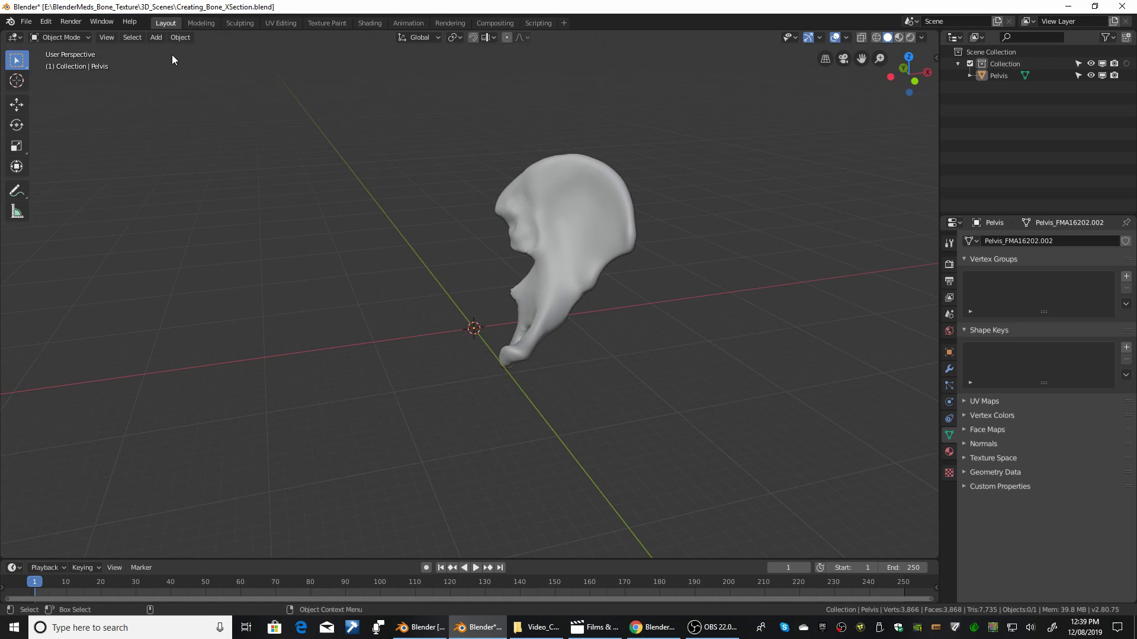
pyautogui.moveTo(567, 241); pyautogui.dragTo(468, 261, button='middle')
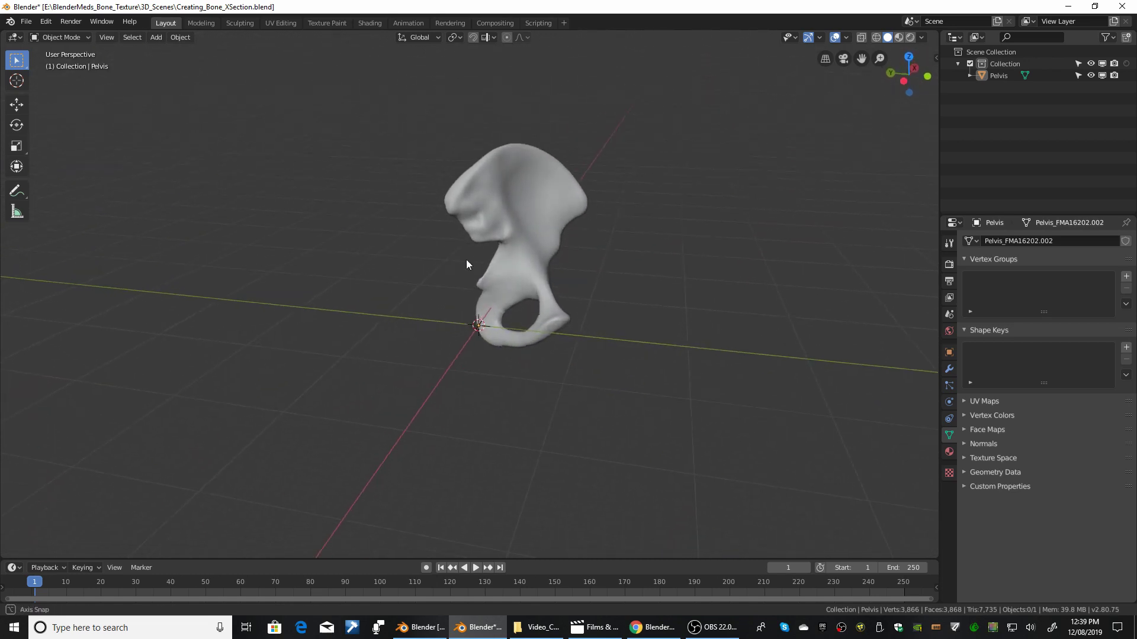
pyautogui.click(155, 38)
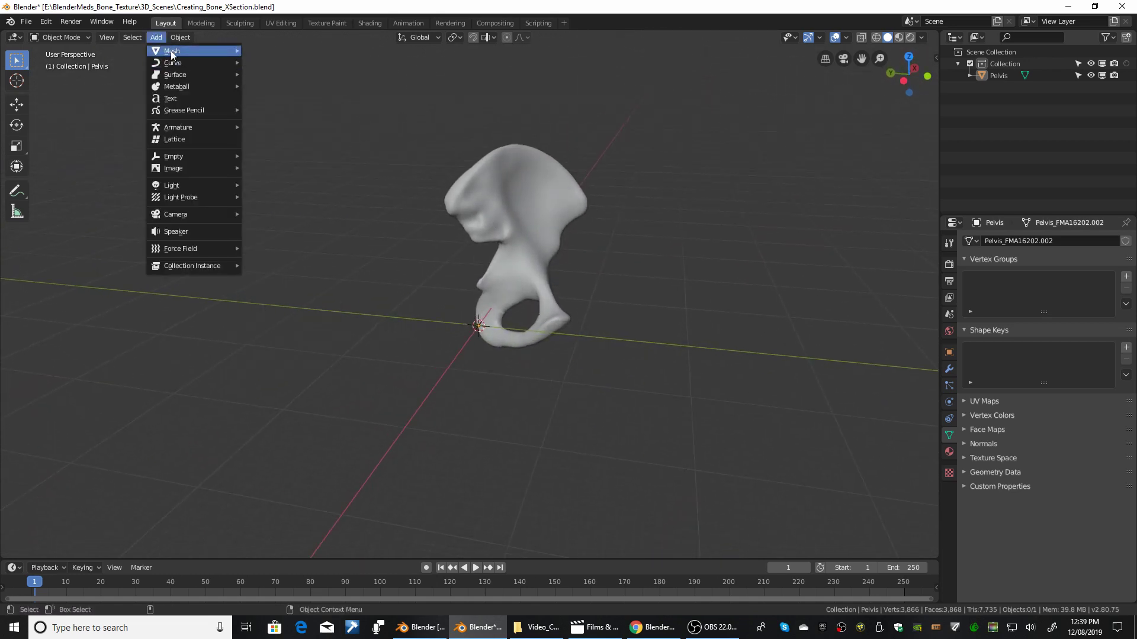
pyautogui.moveTo(170, 50)
pyautogui.click(273, 61)
pyautogui.moveTo(540, 341); pyautogui.dragTo(449, 337, button='middle')
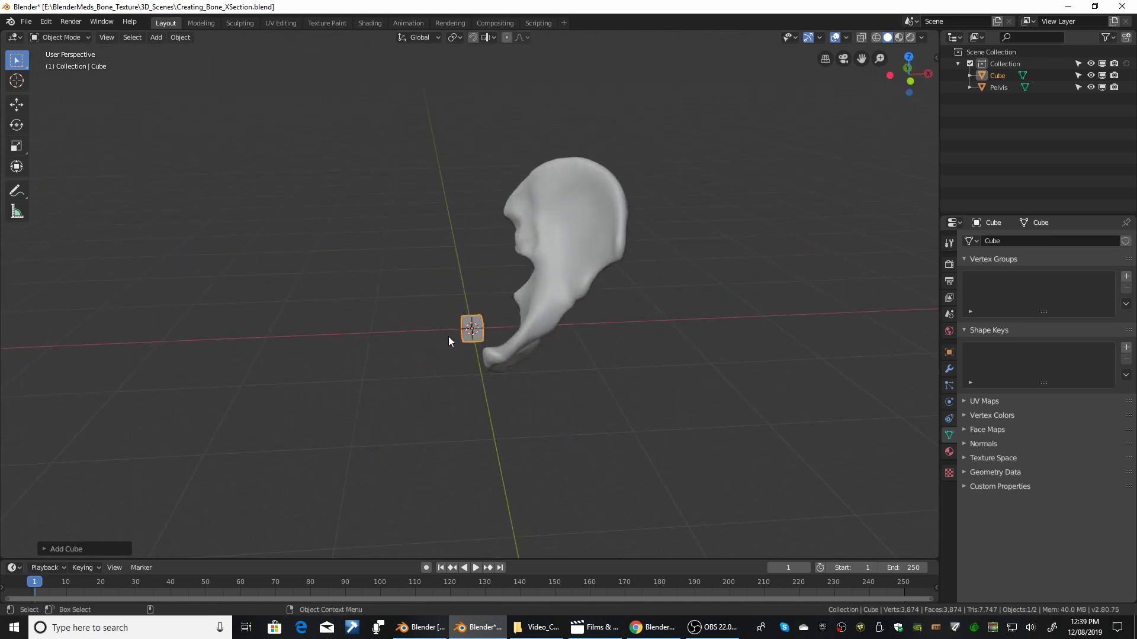
# Scale the cube up uniformly to about 14.7 so it is large enough to cover the pelvis
pyautogui.hotkey('shift', 'space')
pyautogui.press('s')
pyautogui.press('s')
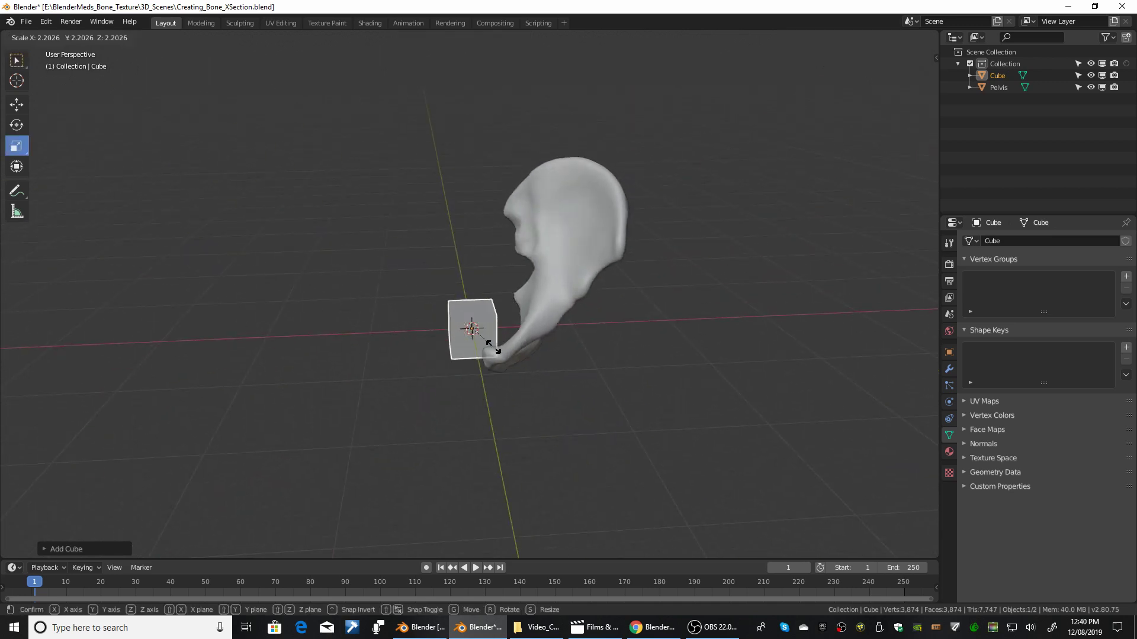
pyautogui.click(610, 442)
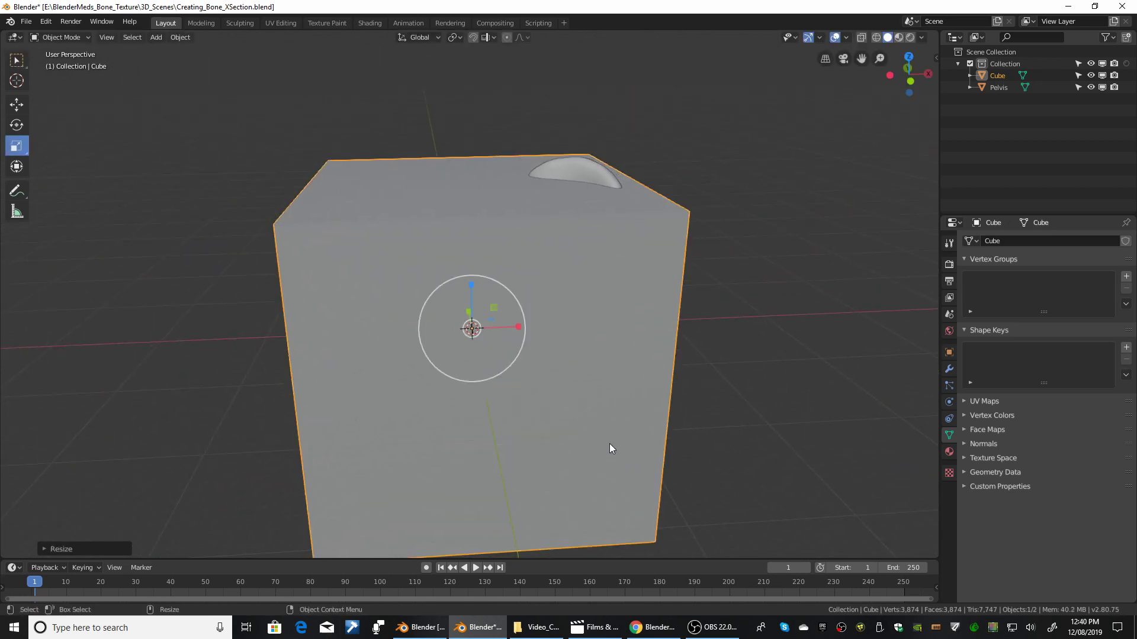
# Move the cube to about 9 m on X and about 3 m on Z so it surrounds the pelvis
pyautogui.hotkey('shift', 'space')
pyautogui.press('g')
pyautogui.moveTo(513, 326); pyautogui.dragTo(604, 324)
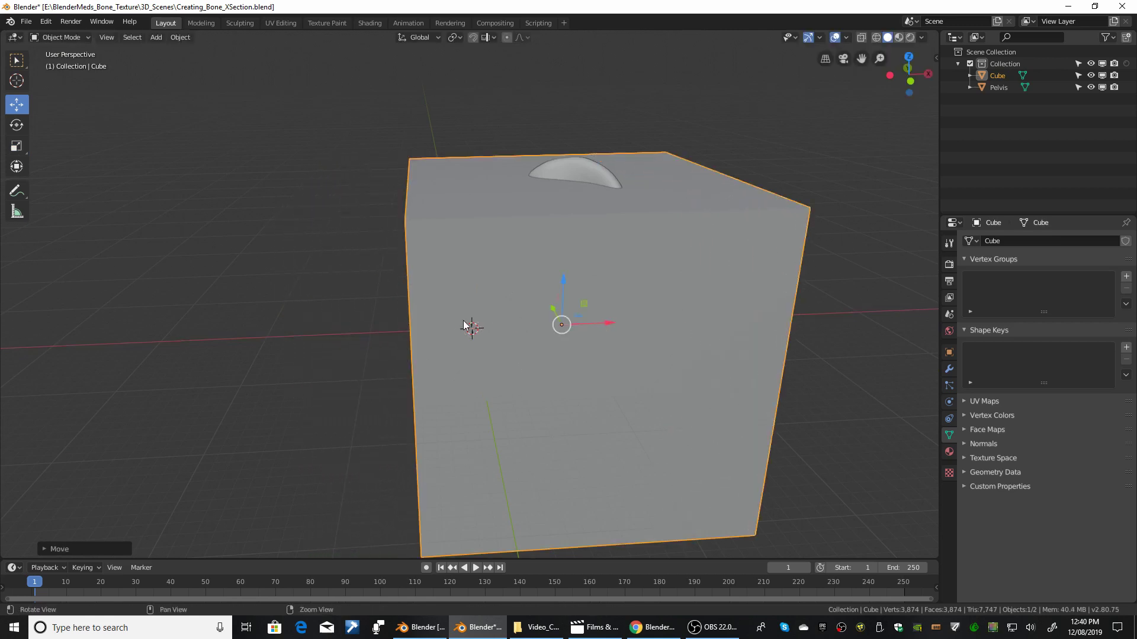
pyautogui.moveTo(465, 325); pyautogui.dragTo(558, 290, button='middle')
pyautogui.moveTo(508, 259); pyautogui.dragTo(498, 238)
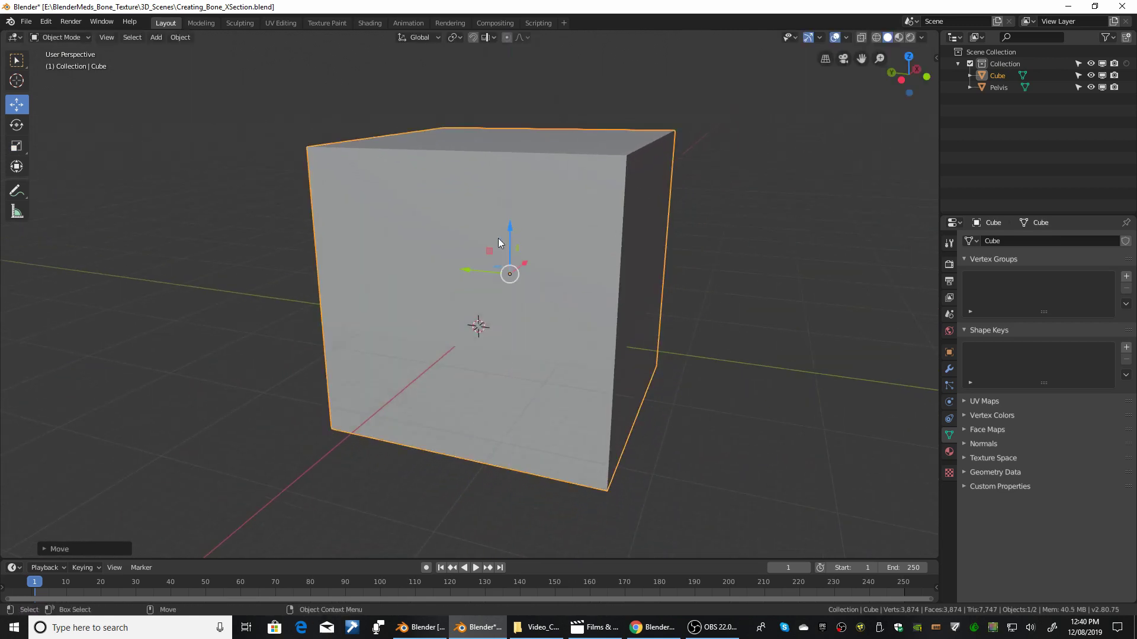
pyautogui.moveTo(499, 238); pyautogui.dragTo(903, 363, button='middle')
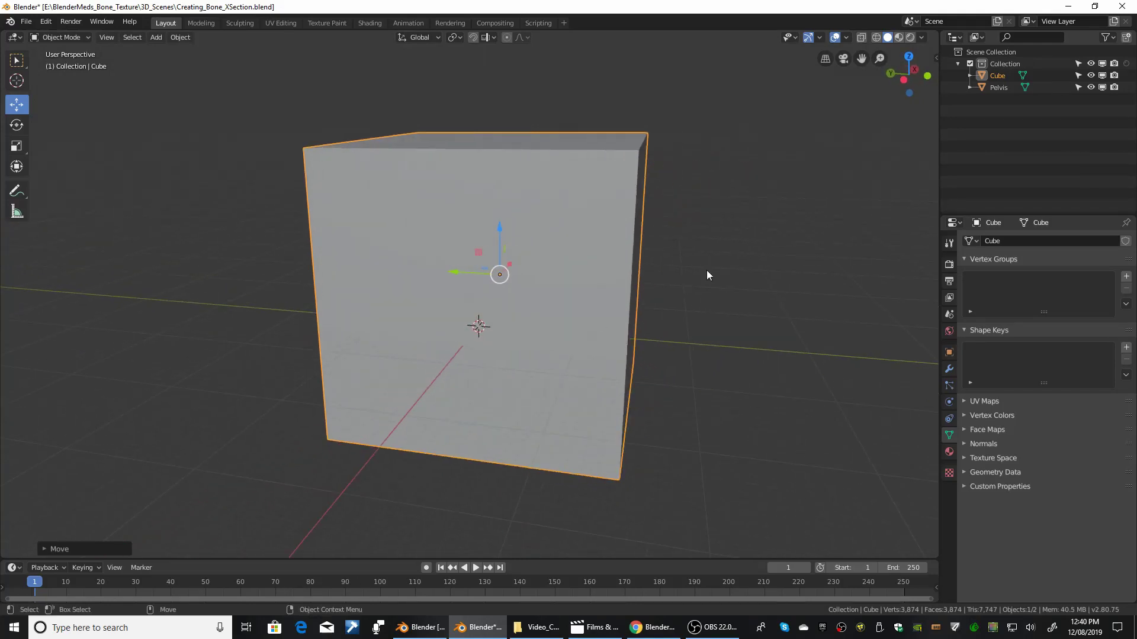
# Set the cube's viewport display type to Wire in its object properties
pyautogui.click(948, 352)
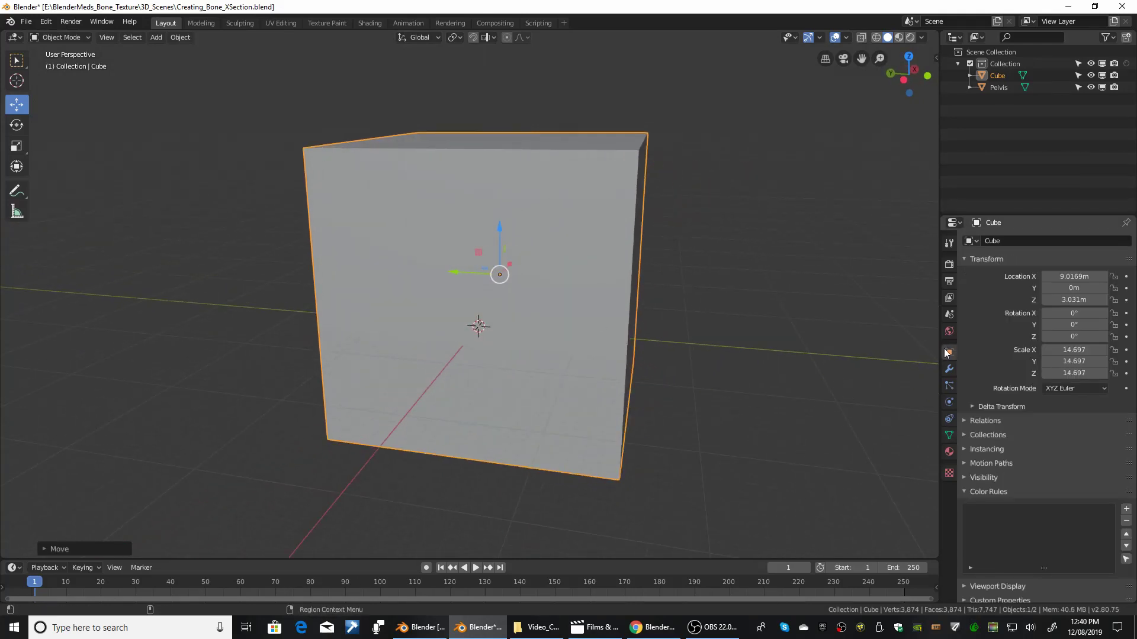
pyautogui.scroll(-1, 990, 366)
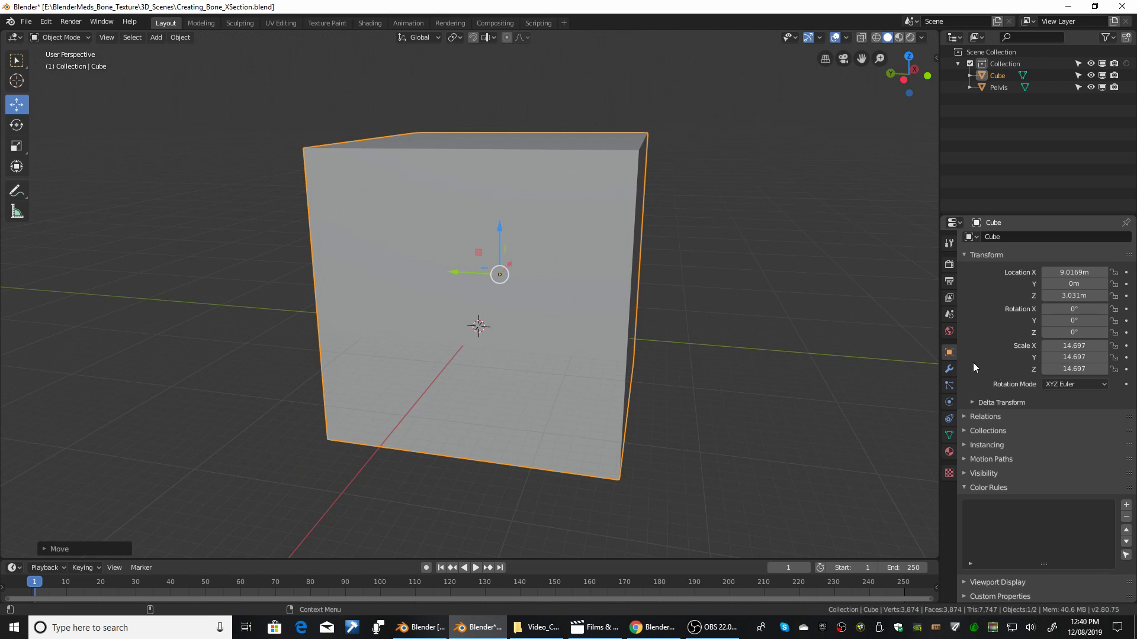
pyautogui.click(971, 583)
pyautogui.scroll(-4, 1018, 532)
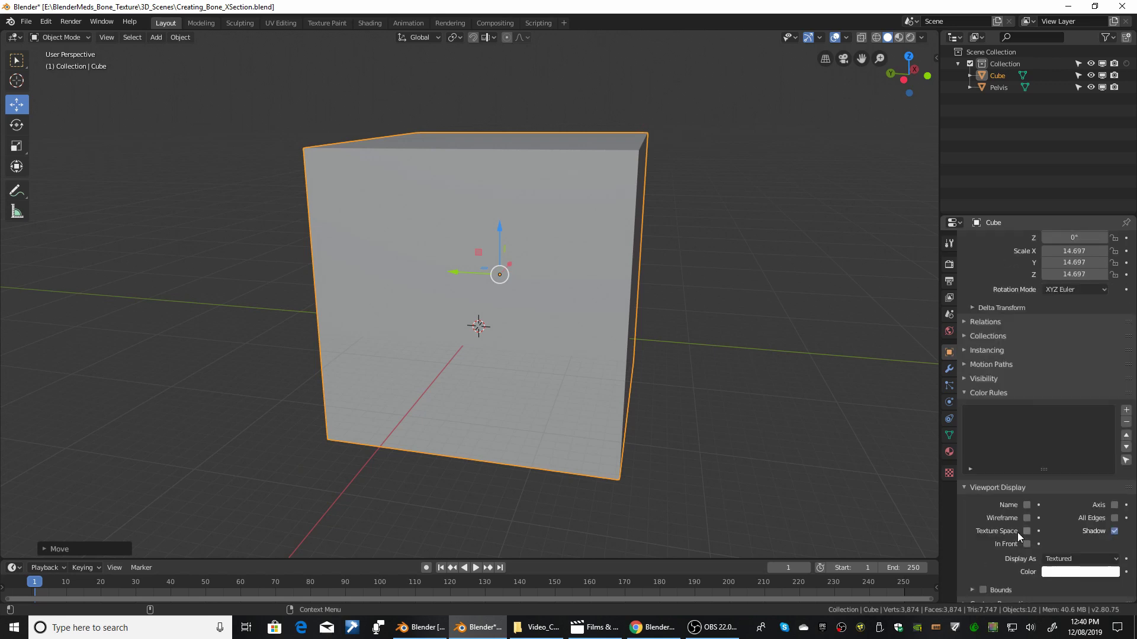
pyautogui.click(1067, 567)
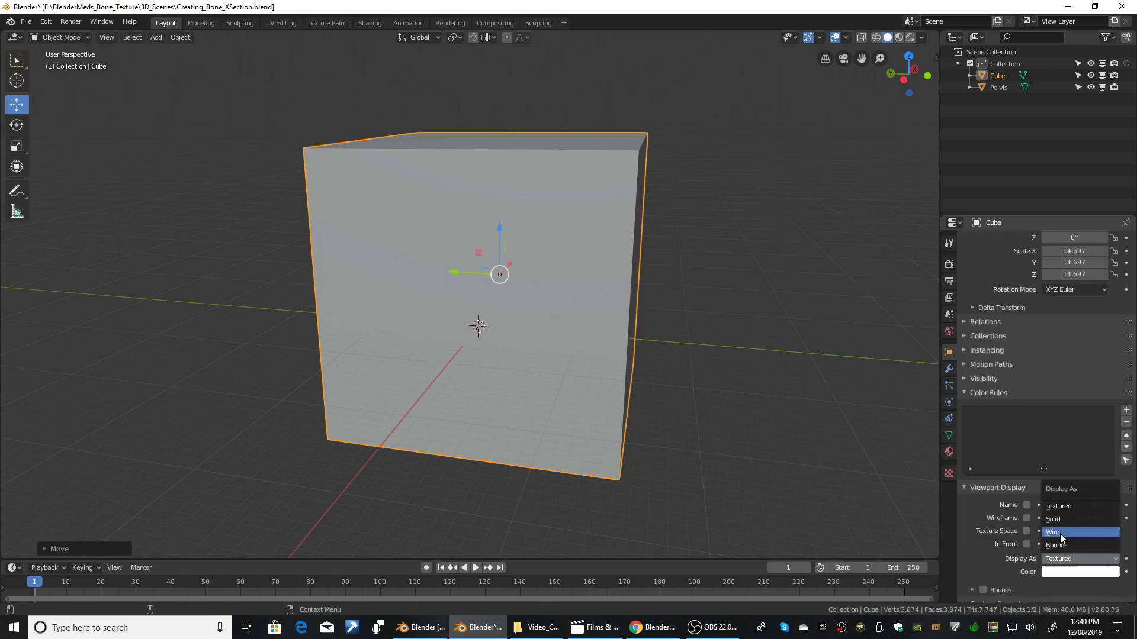
pyautogui.click(1059, 534)
pyautogui.moveTo(533, 332); pyautogui.dragTo(551, 340, button='middle')
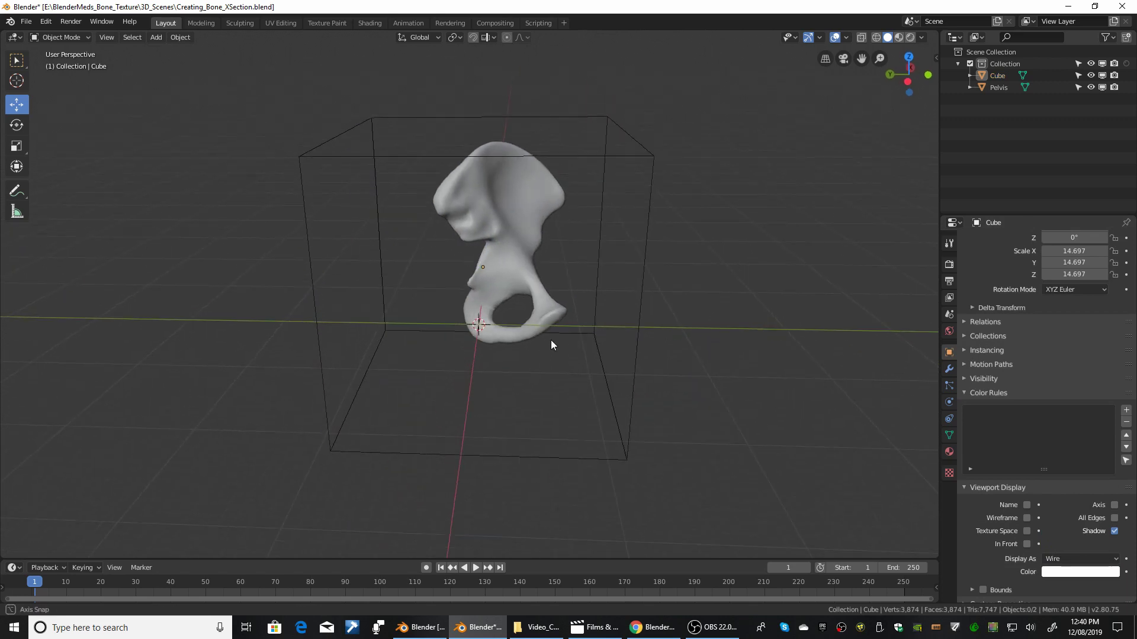
# Move the wireframe cube along the Y axis until it is clear of the pelvis
pyautogui.click(581, 155)
pyautogui.moveTo(434, 270); pyautogui.dragTo(684, 287)
pyautogui.moveTo(644, 304); pyautogui.dragTo(638, 297, button='middle')
# Add a Boolean modifier to the pelvis with the Difference operation and pick the cube as its cutting object
pyautogui.click(500, 190)
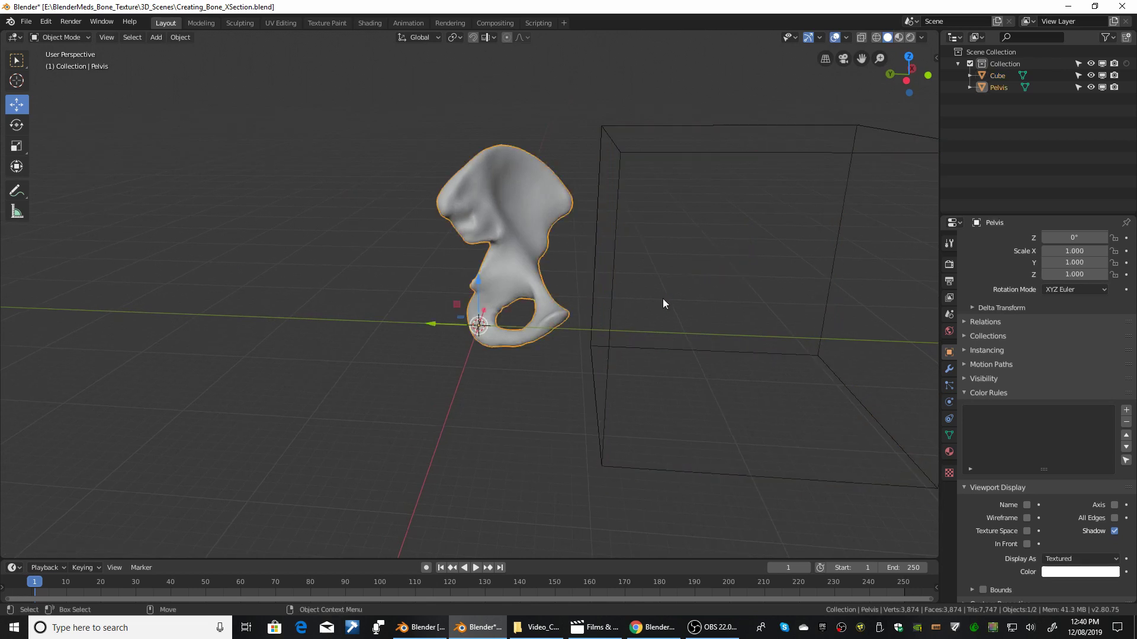
pyautogui.click(950, 369)
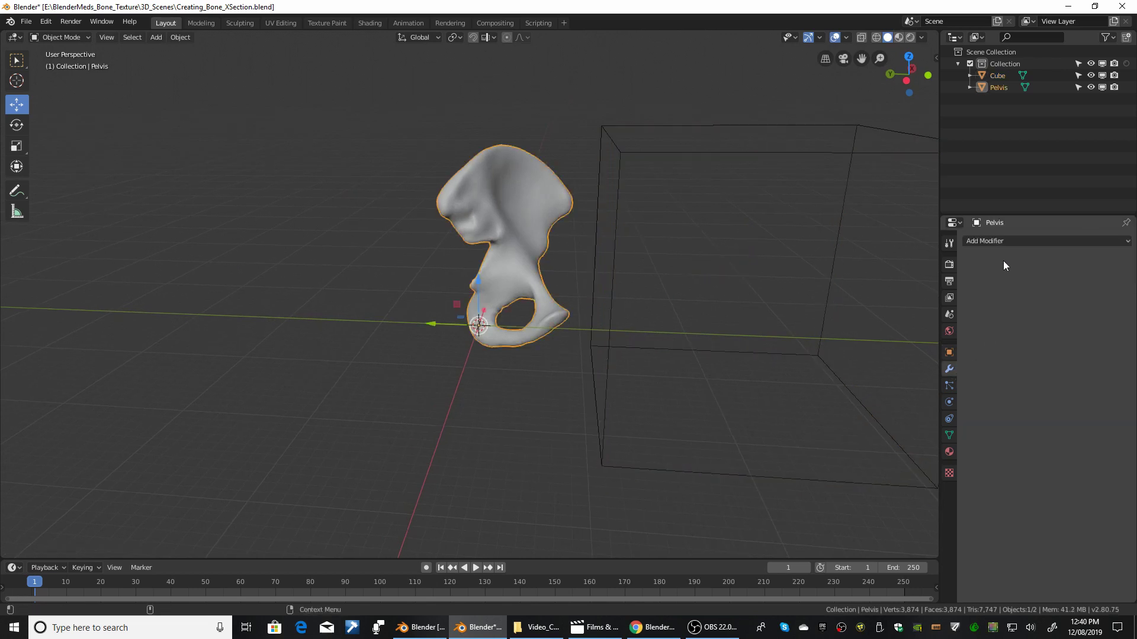
pyautogui.click(1001, 242)
pyautogui.click(907, 293)
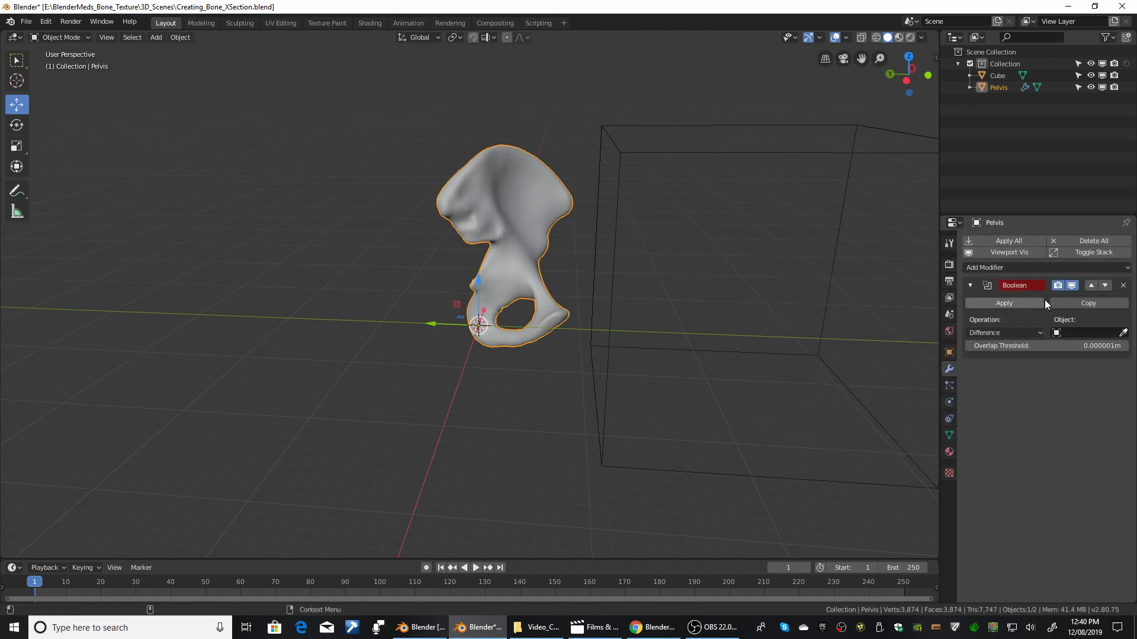
pyautogui.click(1123, 334)
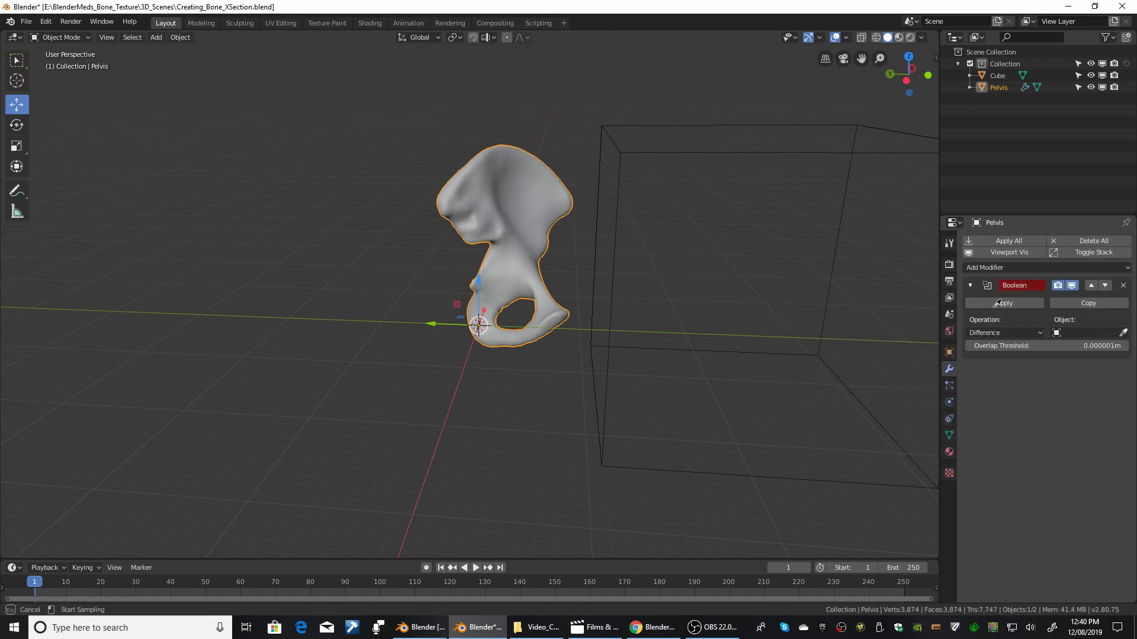
pyautogui.click(623, 150)
pyautogui.moveTo(660, 225); pyautogui.dragTo(681, 240, button='middle')
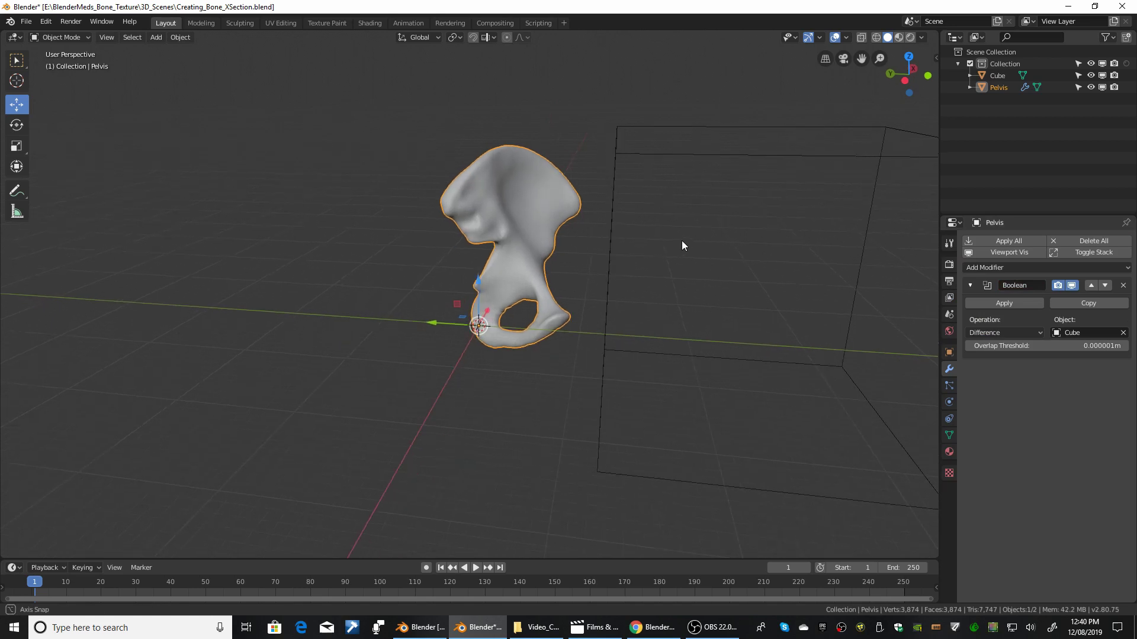
# Move the cube along Y into the pelvis so it cuts a cross-section through the bone, and fine-tune the cut position
pyautogui.click(631, 154)
pyautogui.moveTo(703, 284); pyautogui.dragTo(613, 271)
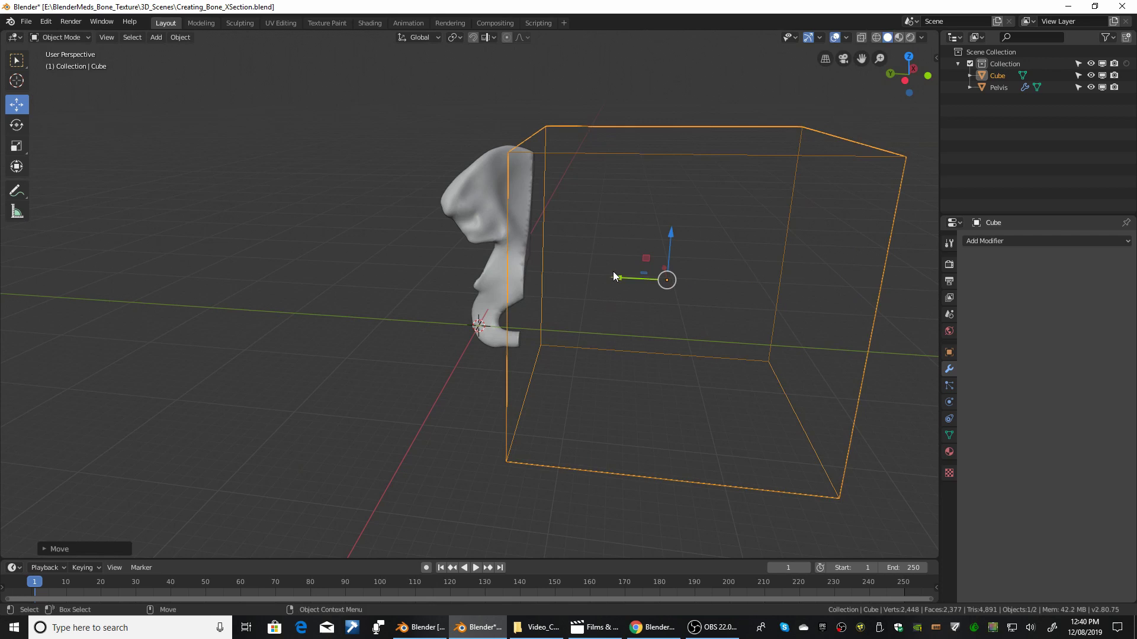
pyautogui.moveTo(613, 271); pyautogui.dragTo(517, 396, button='middle')
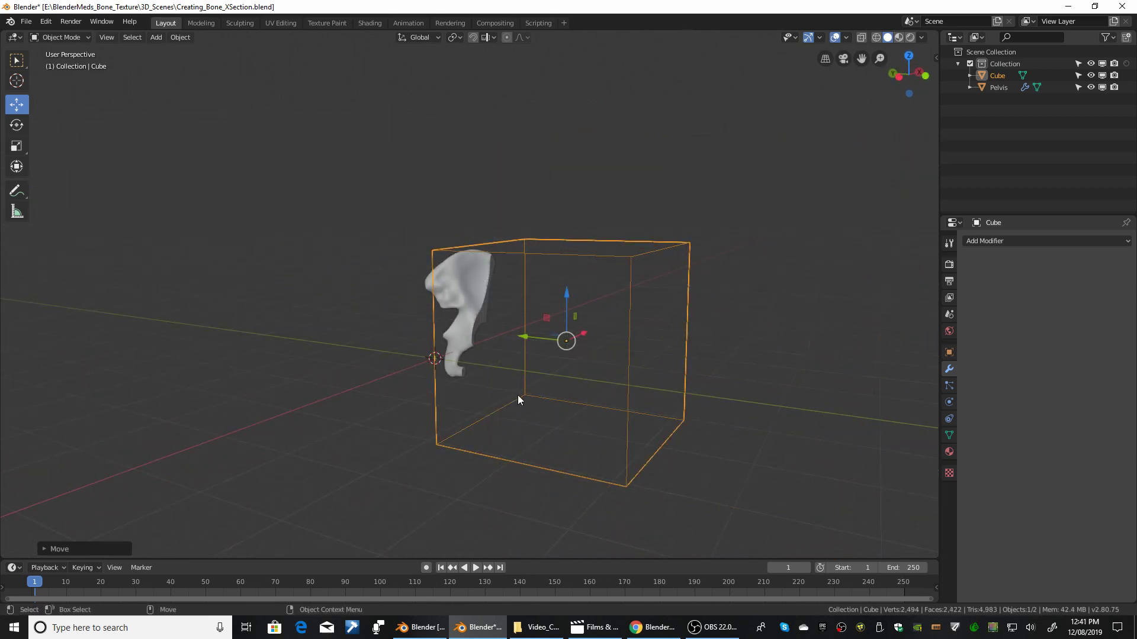
pyautogui.scroll(10, 518, 395)
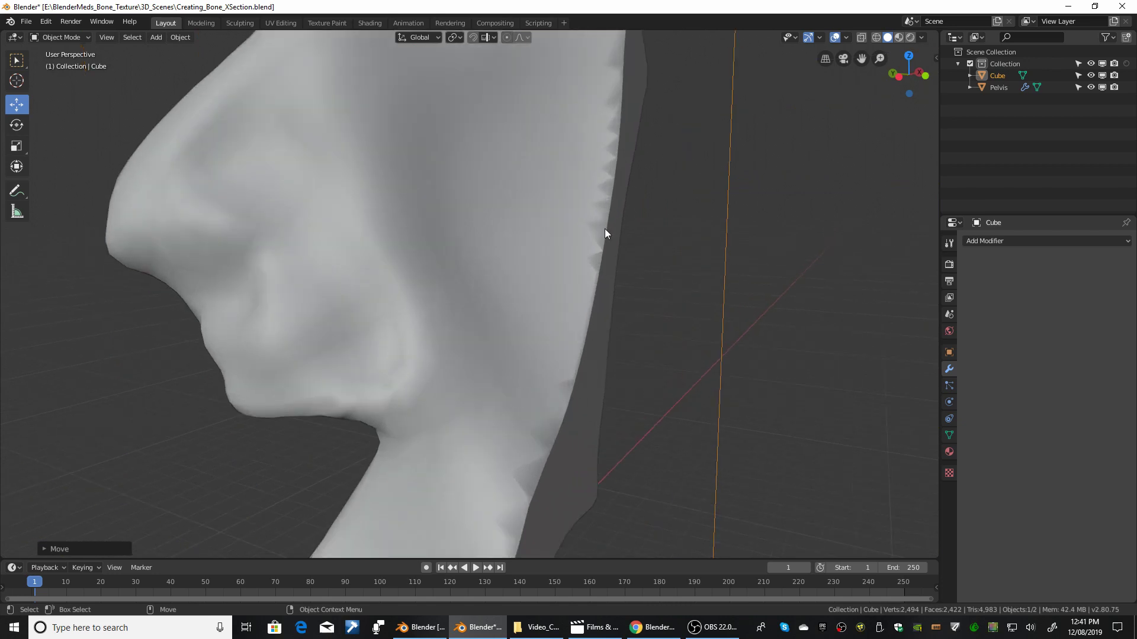
pyautogui.scroll(-10, 661, 385)
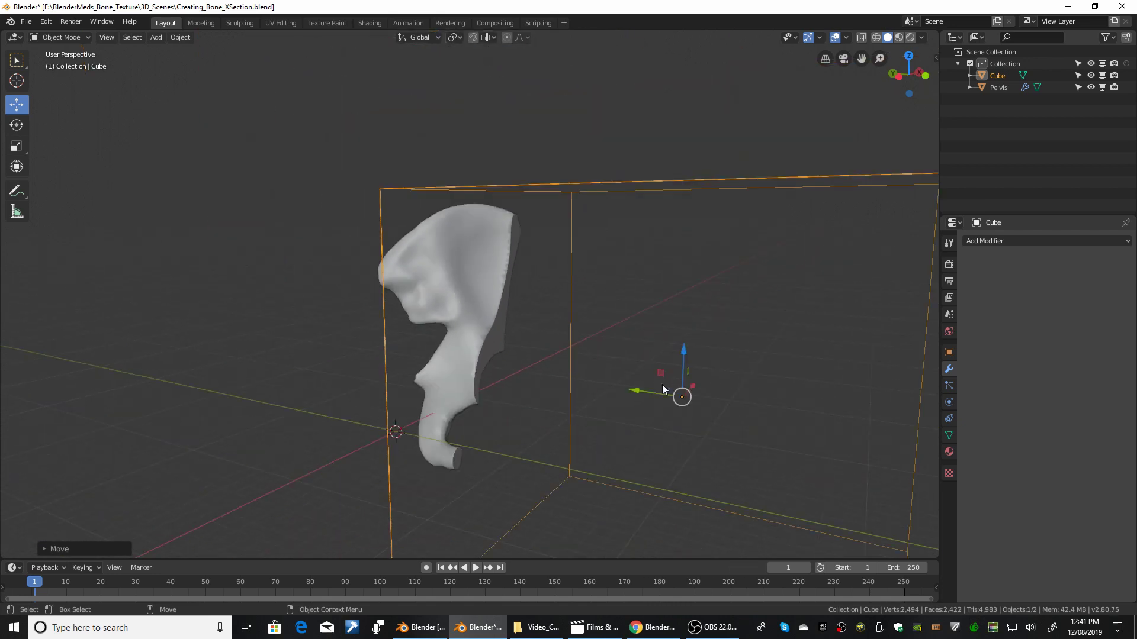
pyautogui.moveTo(635, 391); pyautogui.dragTo(632, 393)
pyautogui.moveTo(596, 317); pyautogui.dragTo(465, 291, button='middle')
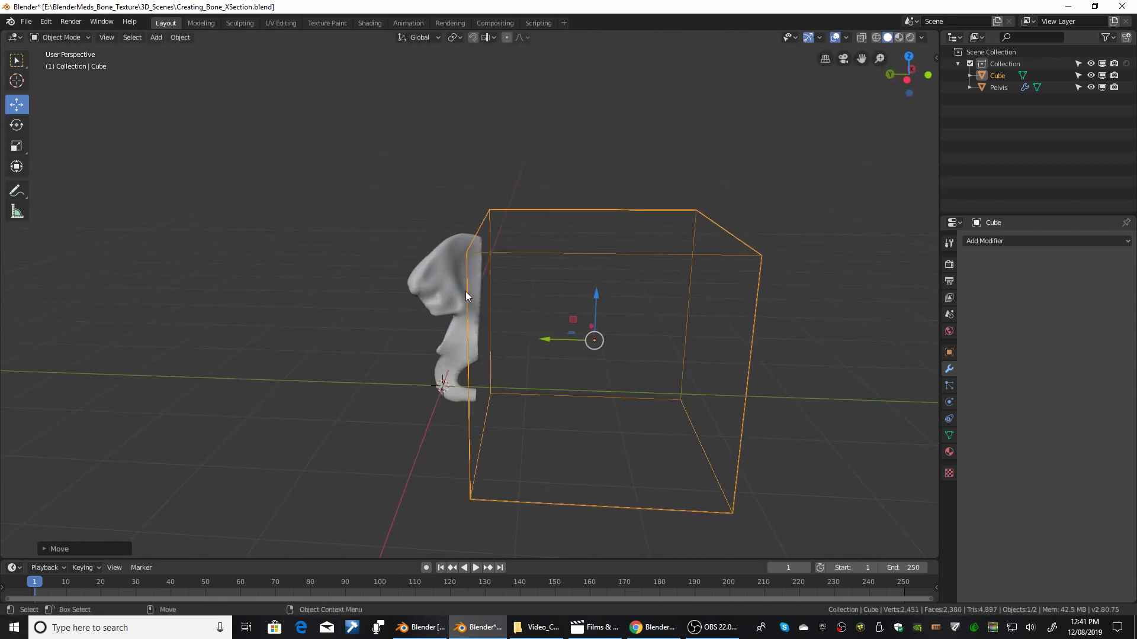
# Apply the Boolean modifier on the pelvis and delete the cutting cube
pyautogui.click(431, 272)
pyautogui.click(1003, 303)
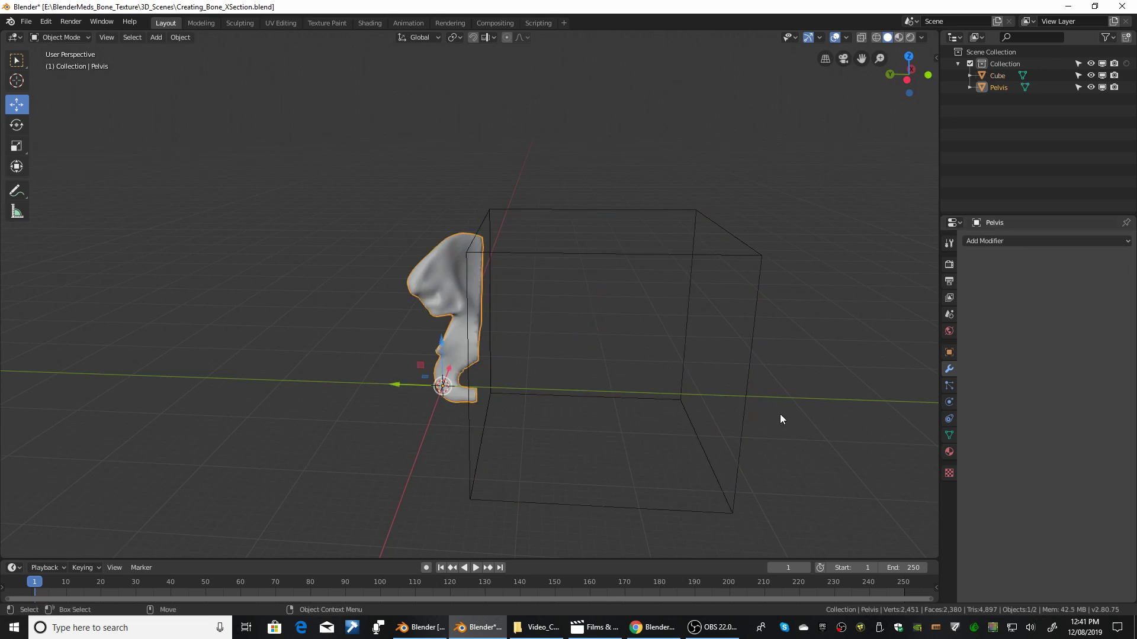
pyautogui.click(585, 256)
pyautogui.press('Delete')
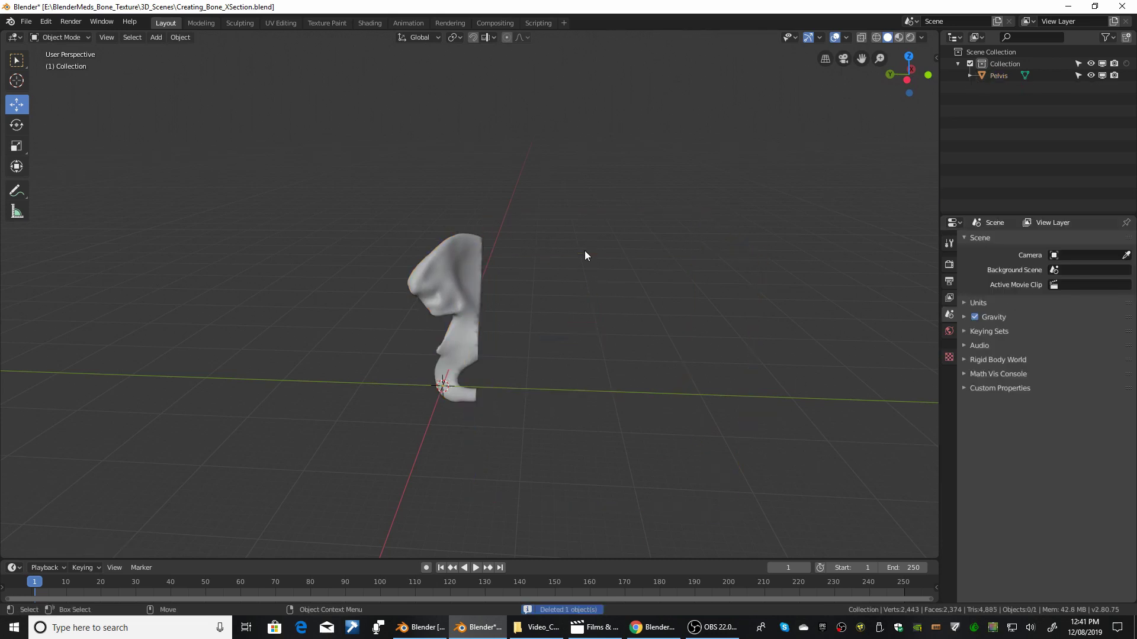
# Turn on the wireframe overlay in the viewport to inspect the mesh around the pelvis's cut face
pyautogui.moveTo(563, 294); pyautogui.dragTo(478, 347, button='middle')
pyautogui.scroll(8, 478, 347)
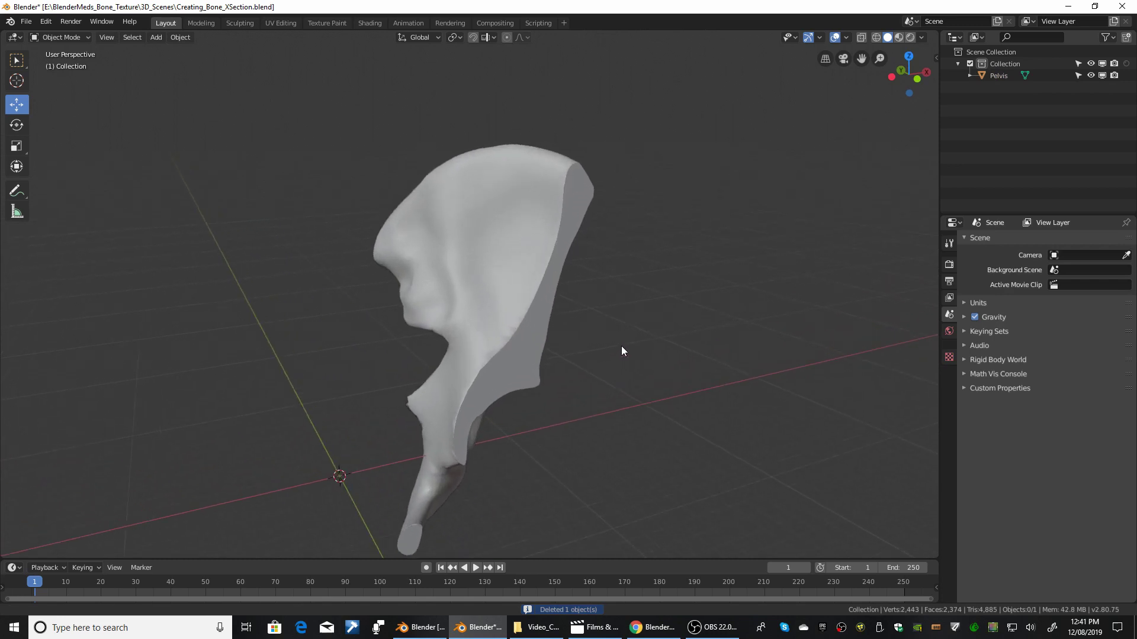
pyautogui.scroll(2, 606, 353)
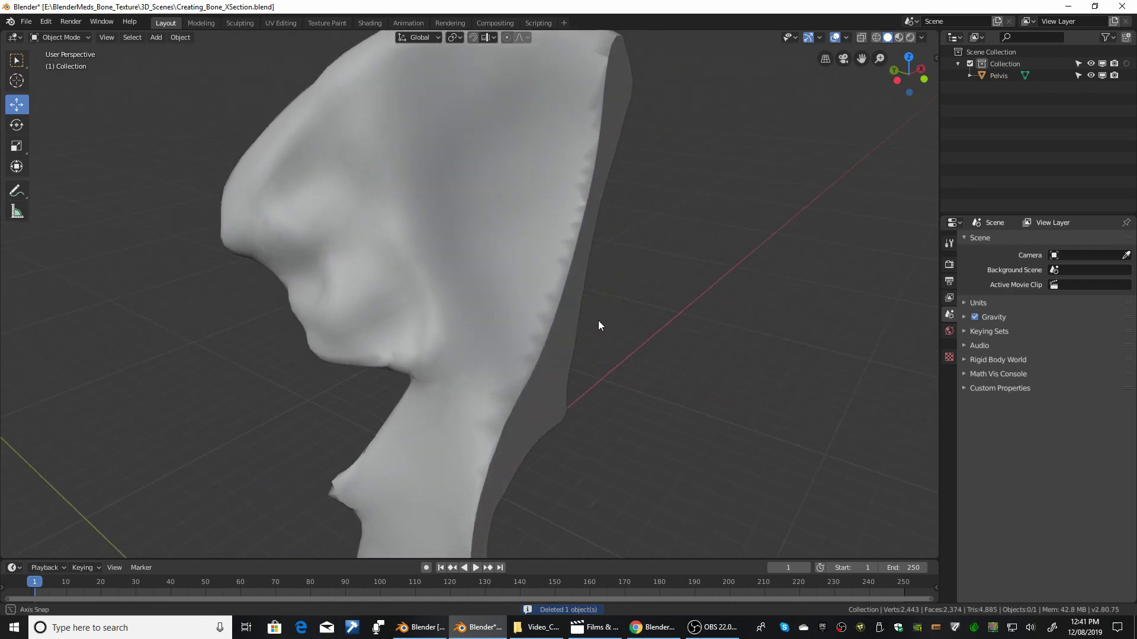
pyautogui.click(847, 38)
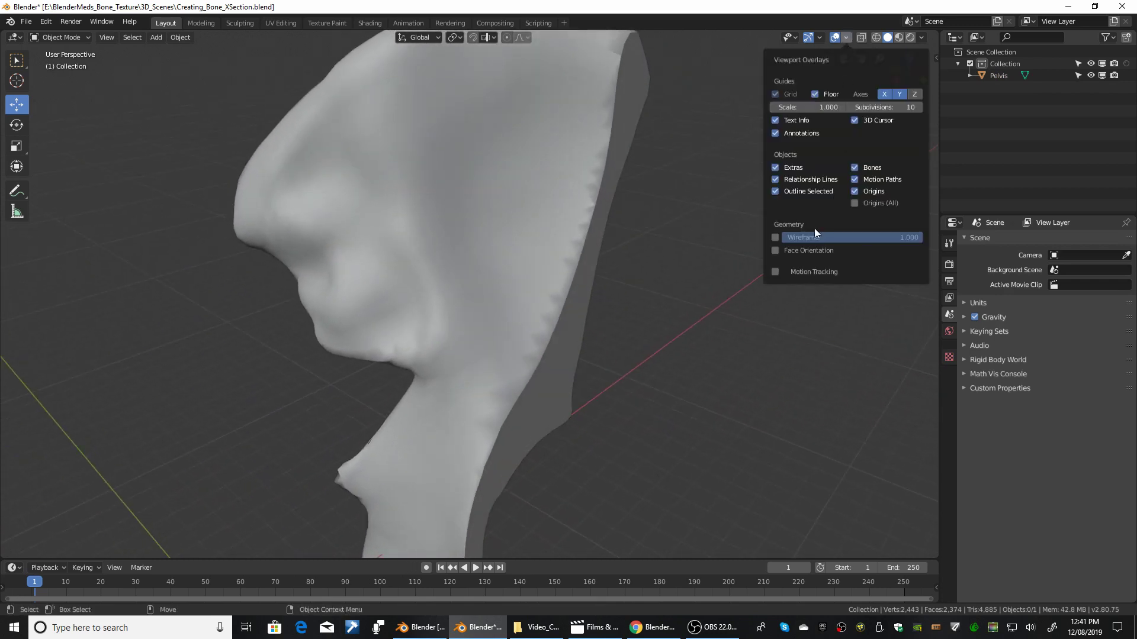
pyautogui.click(776, 236)
pyautogui.moveTo(662, 325); pyautogui.dragTo(648, 194, button='middle')
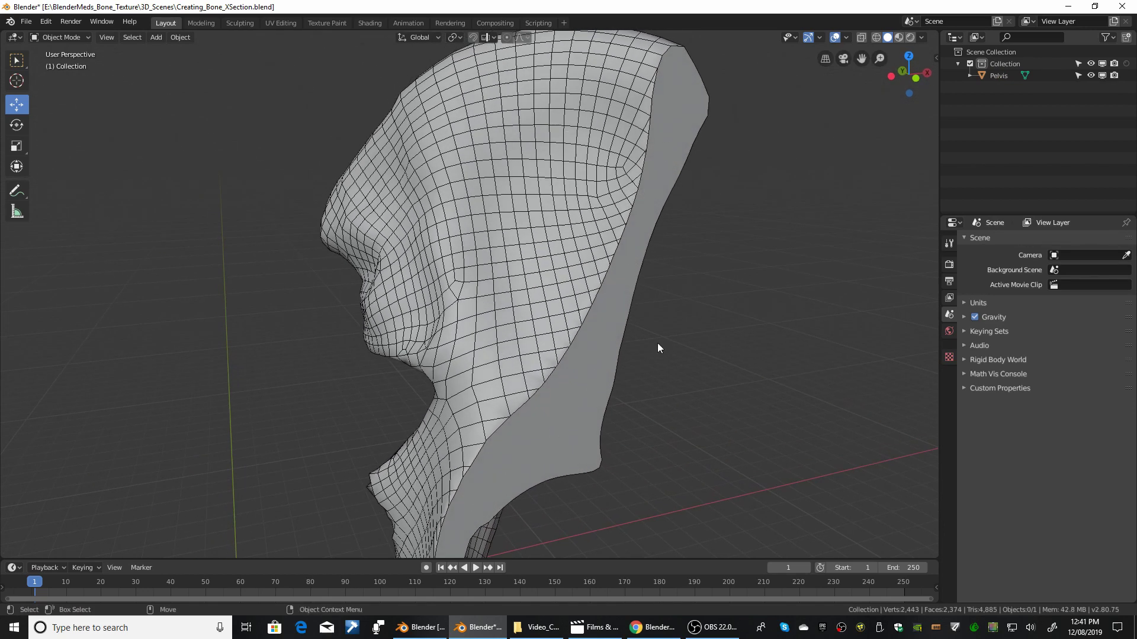
pyautogui.scroll(-5, 696, 303)
# Try a Subdivision Surface modifier on the pelvis, examine how the cut face subdivides, and remove the modifier
pyautogui.click(536, 286)
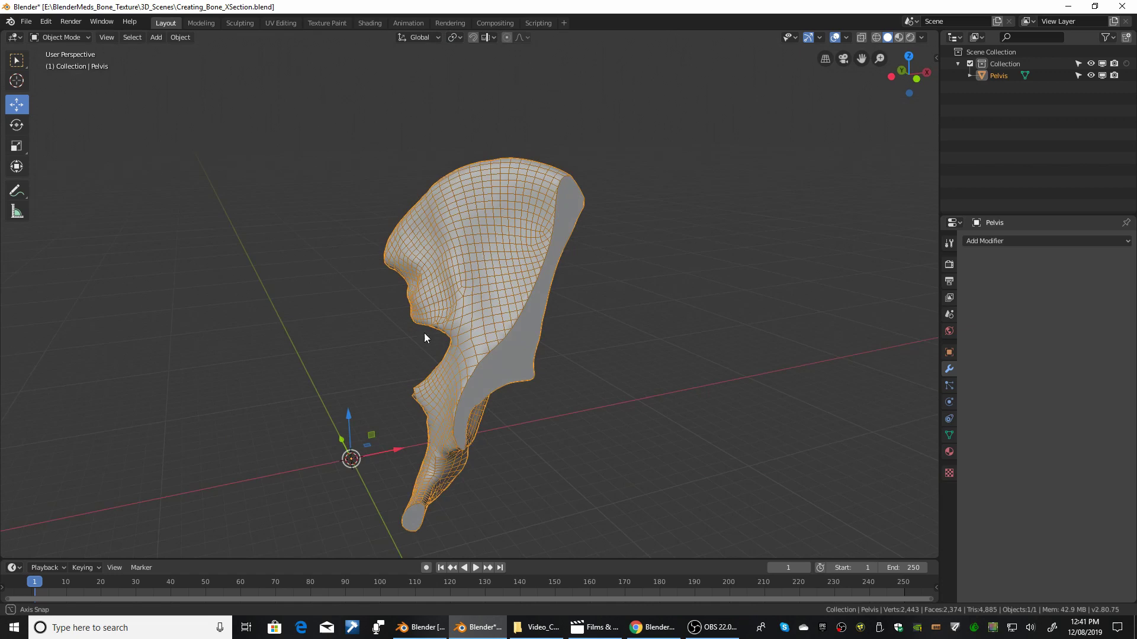
pyautogui.moveTo(424, 333)
pyautogui.mouseDown(button='middle')
pyautogui.moveTo(489, 334)
pyautogui.moveTo(513, 294)
pyautogui.moveTo(488, 328)
pyautogui.moveTo(411, 318)
pyautogui.mouseUp(button='middle')
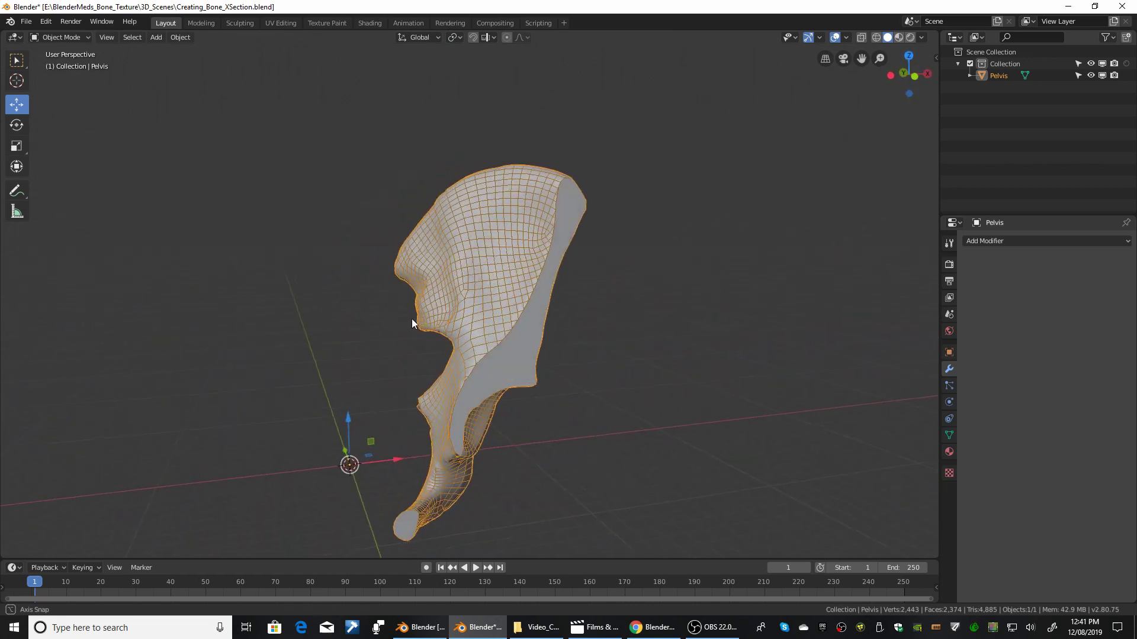
pyautogui.scroll(2, 413, 323)
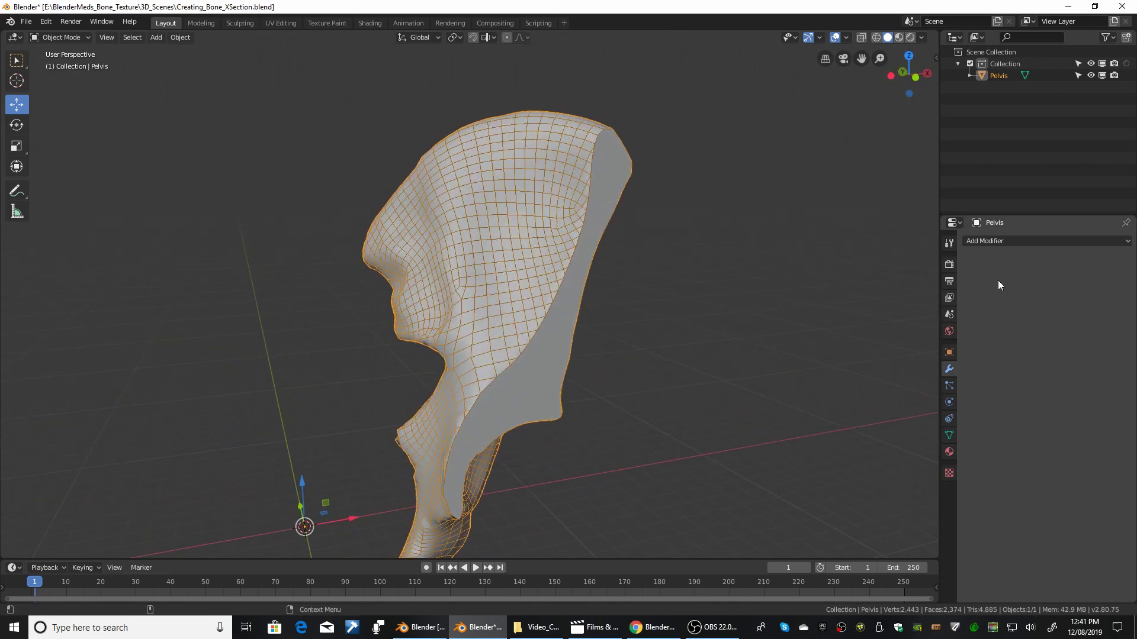
pyautogui.click(1007, 242)
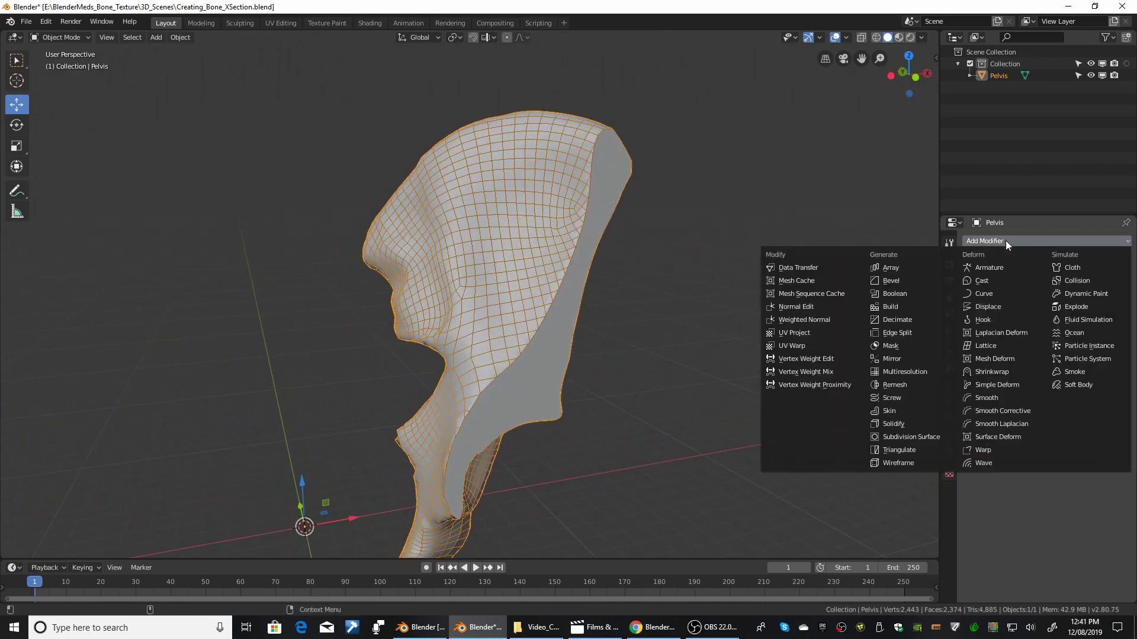
pyautogui.click(925, 438)
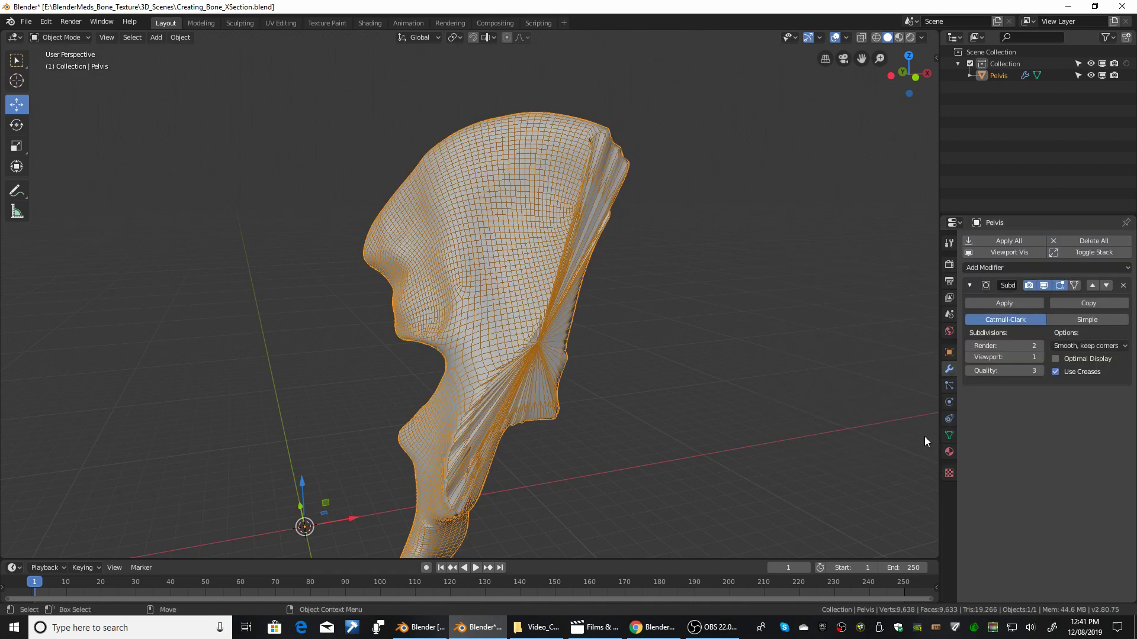
pyautogui.click(664, 324)
pyautogui.moveTo(664, 324); pyautogui.dragTo(632, 248, button='middle')
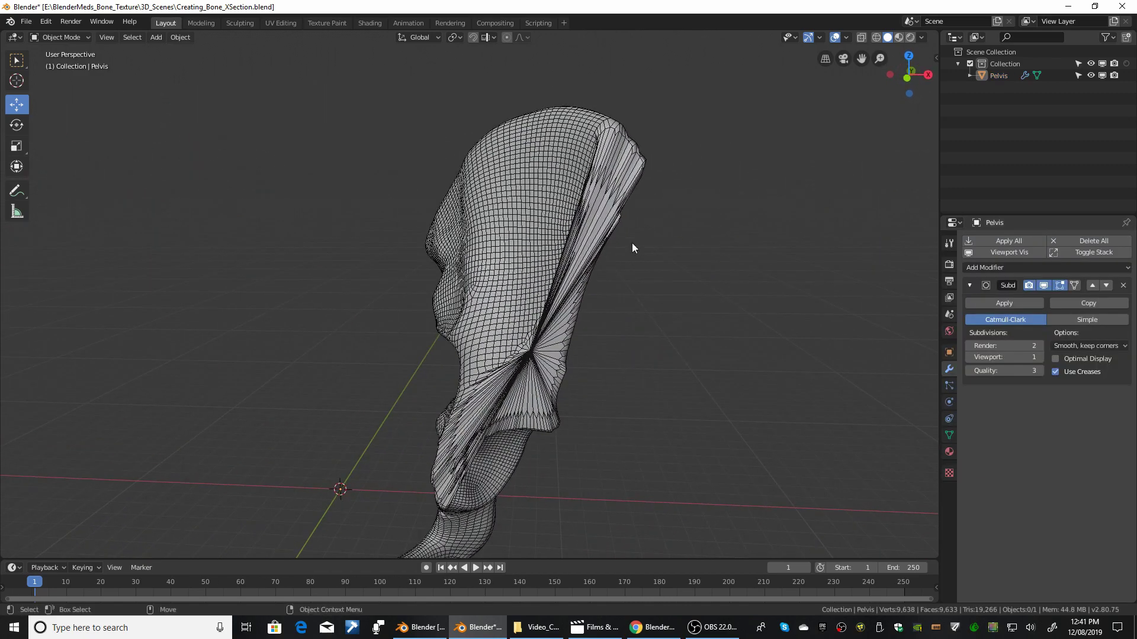
pyautogui.click(599, 239)
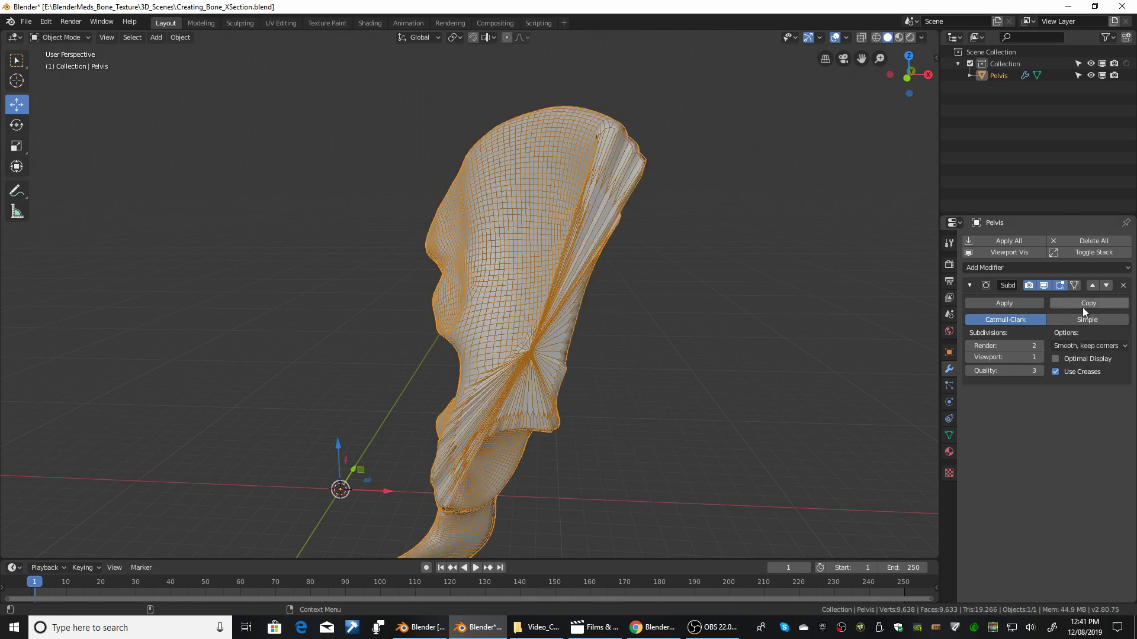
pyautogui.click(1123, 286)
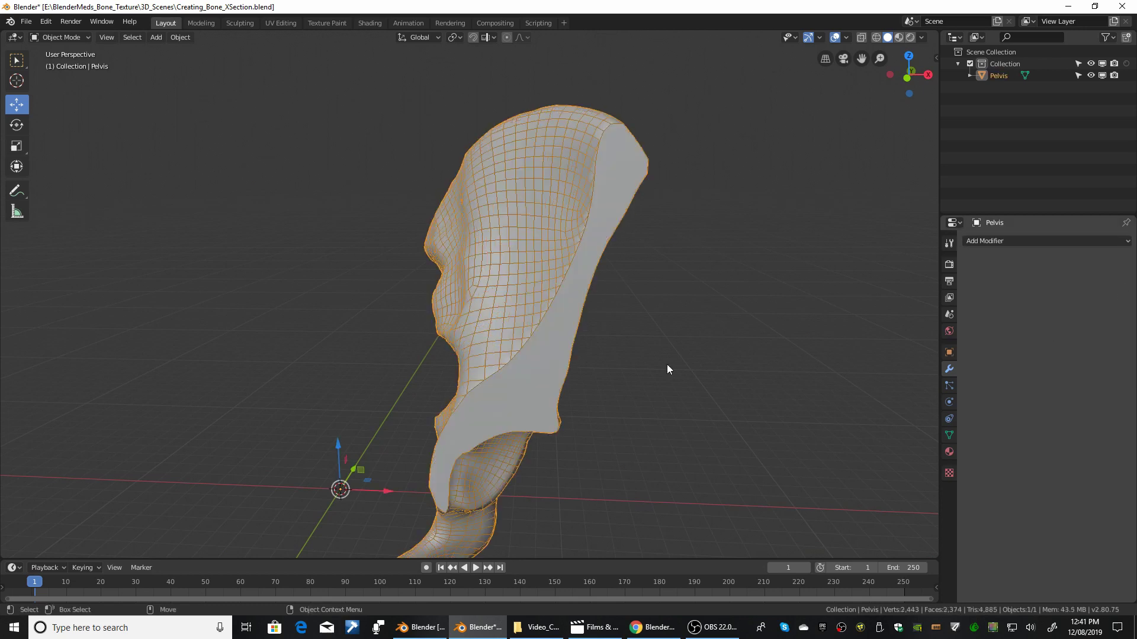
# Enter Edit Mode on the pelvis and delete the large single face that closes the upper cut
pyautogui.moveTo(667, 364); pyautogui.dragTo(597, 368, button='middle')
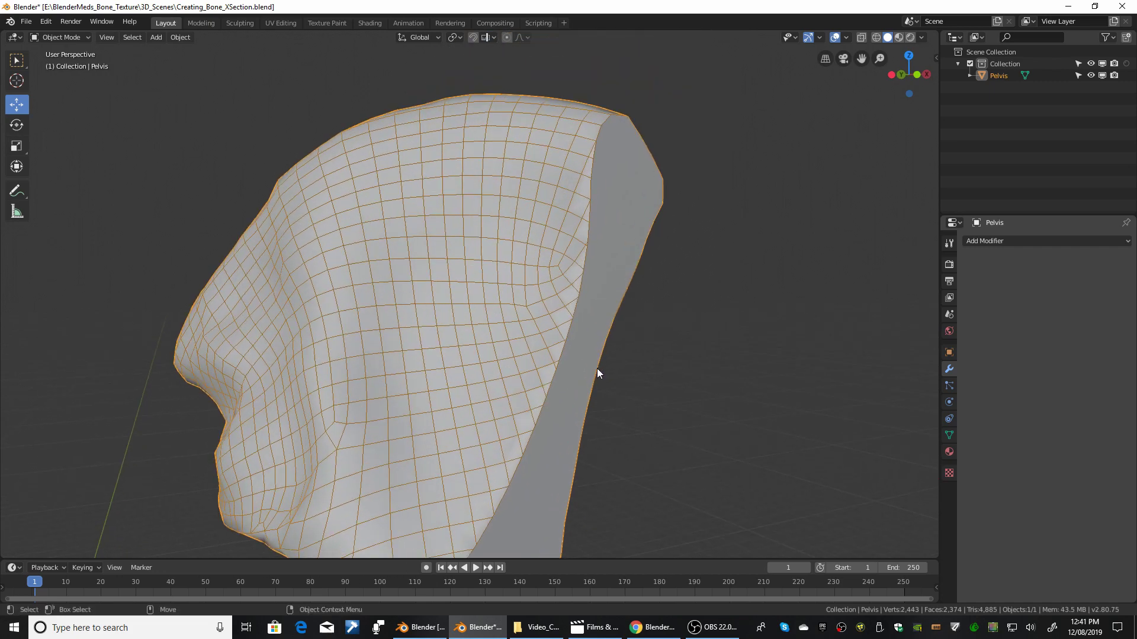
pyautogui.press('Tab')
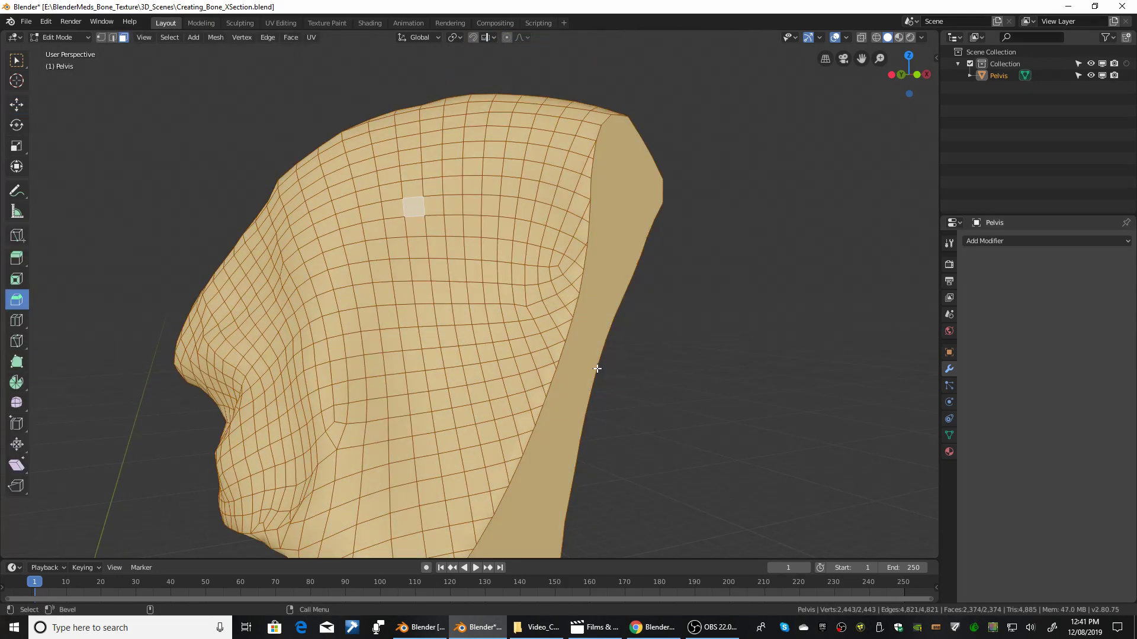
pyautogui.click(606, 231)
pyautogui.moveTo(675, 336); pyautogui.dragTo(624, 212, button='middle')
pyautogui.press('x')
pyautogui.click(663, 334)
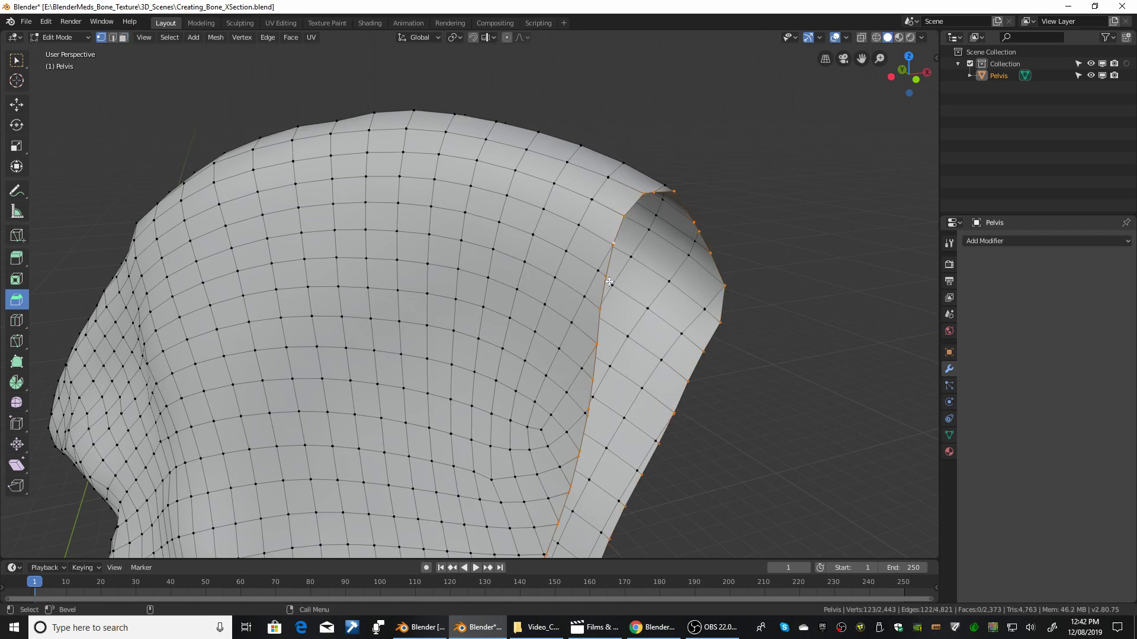
# Merge two closely spaced vertices on the outer side of the open cut border at their center
pyautogui.moveTo(613, 408); pyautogui.dragTo(586, 196, button='middle')
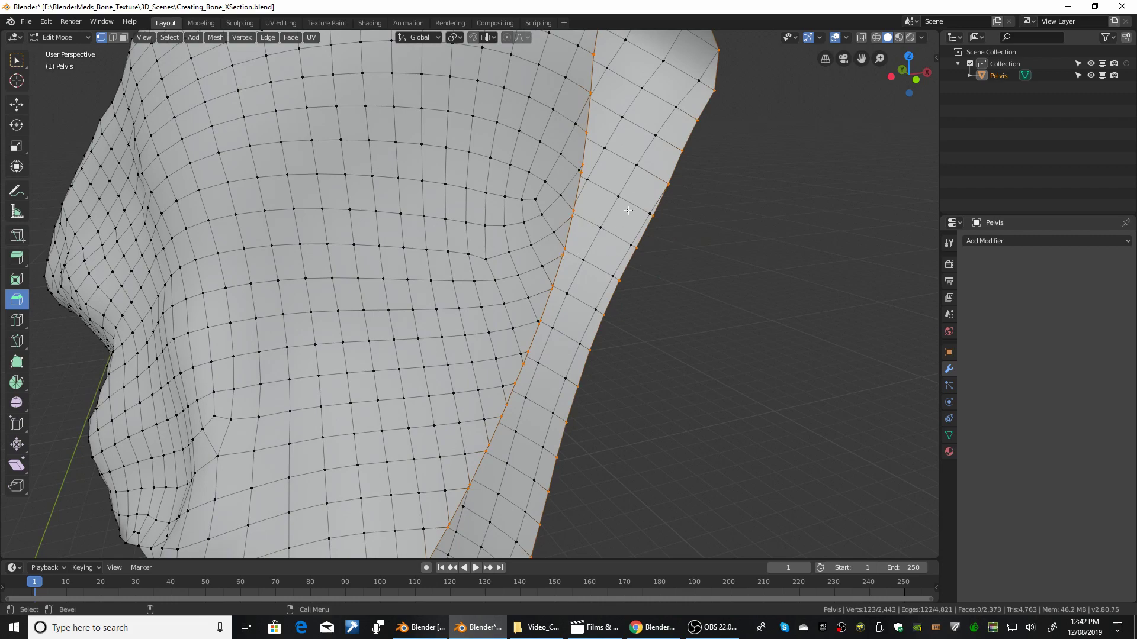
pyautogui.moveTo(696, 207); pyautogui.dragTo(684, 301, button='middle')
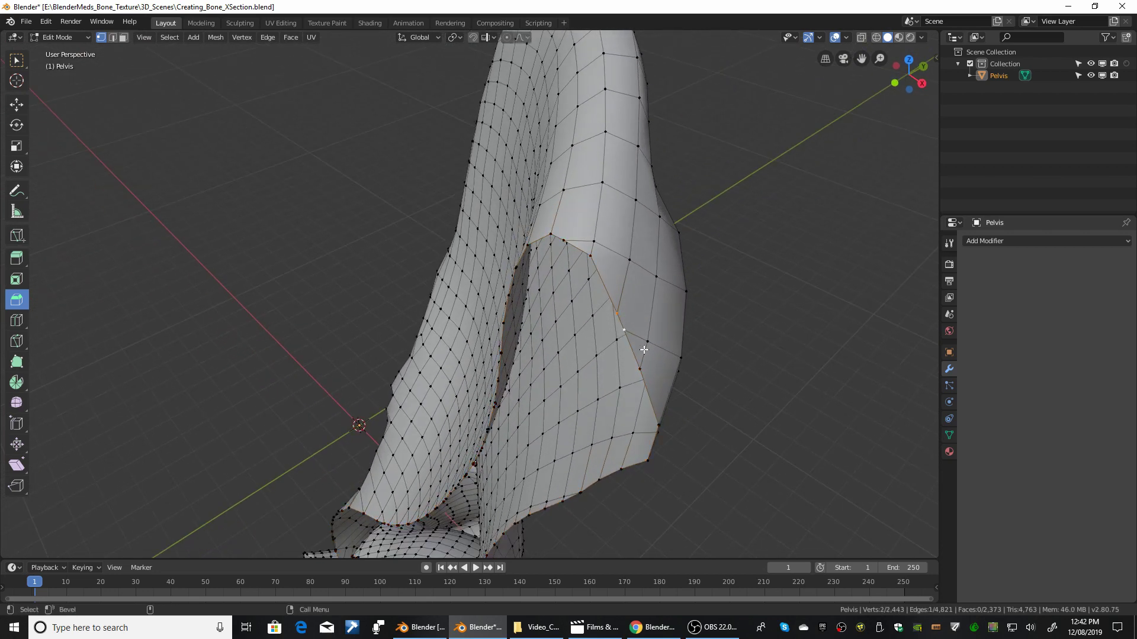
pyautogui.click(243, 38)
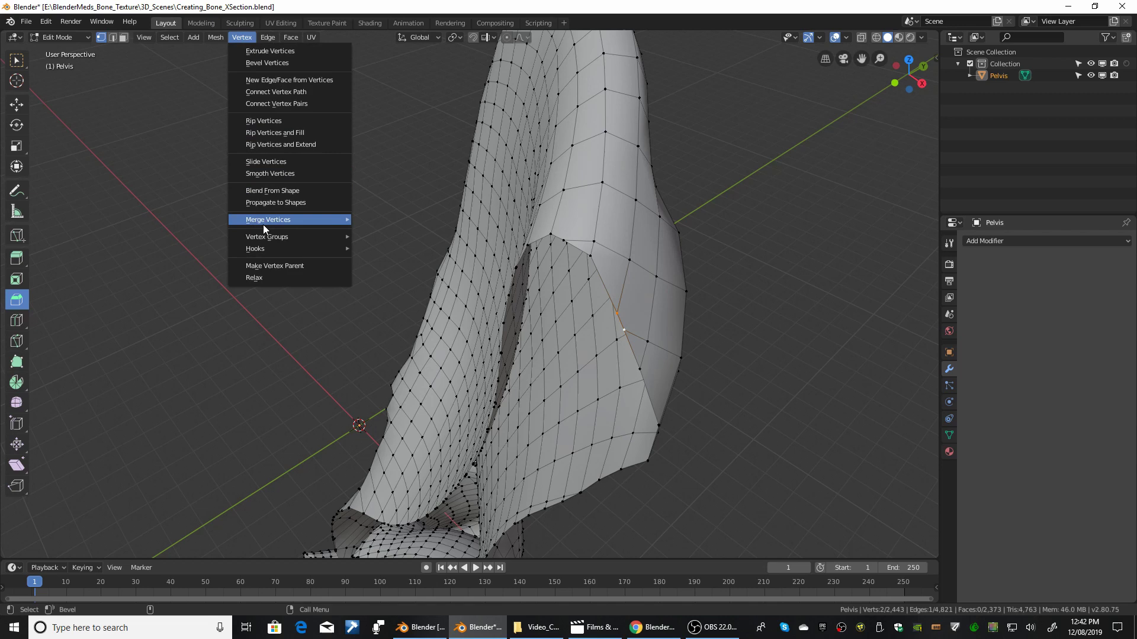
pyautogui.moveTo(265, 220)
pyautogui.click(393, 244)
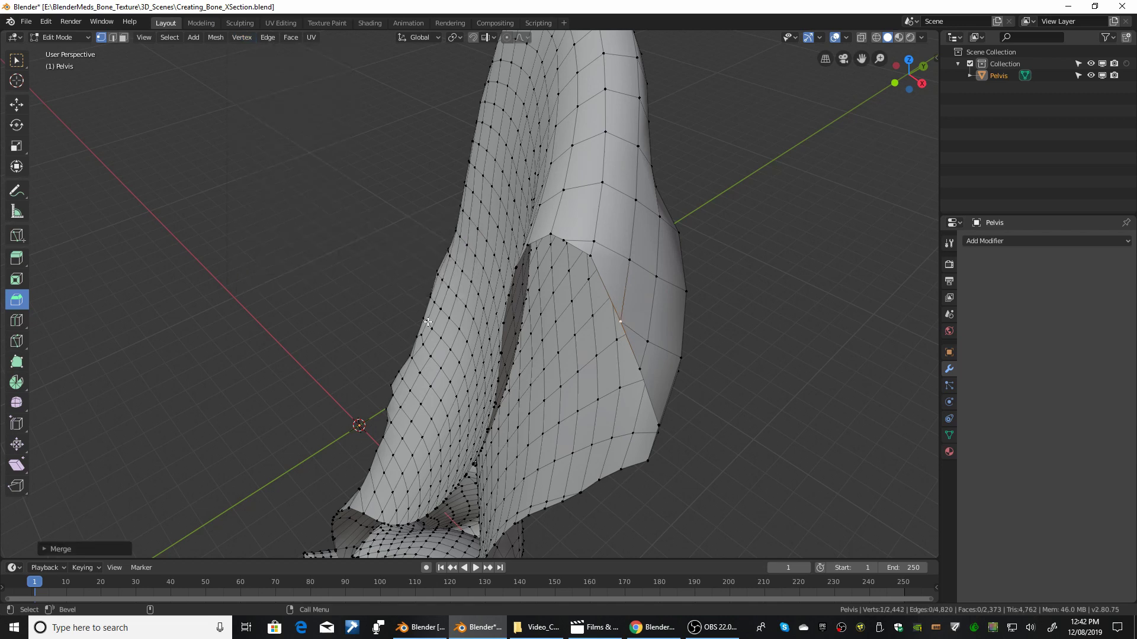
# Merge the closely spaced vertices around the upper tip of the cut border, and switch to the Select tool
pyautogui.moveTo(393, 244); pyautogui.dragTo(631, 220, button='middle')
pyautogui.keyDown('shift'); pyautogui.click(631, 211); pyautogui.keyUp('shift')
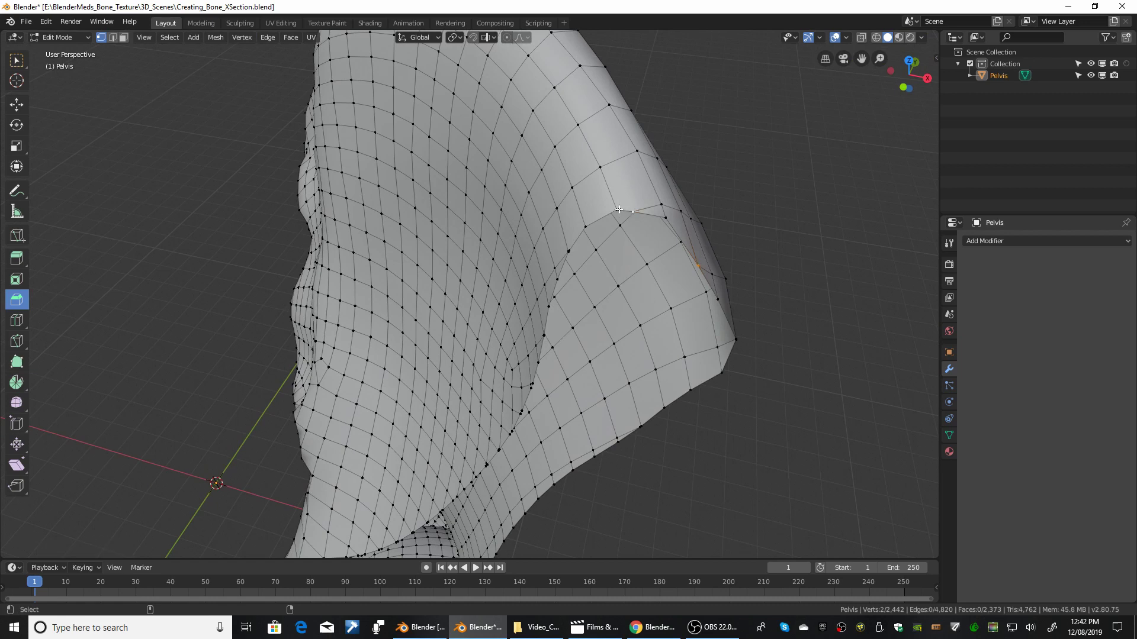
pyautogui.hotkey('shift', 'r')
pyautogui.moveTo(634, 234); pyautogui.dragTo(584, 193, button='middle')
pyautogui.moveTo(583, 193); pyautogui.dragTo(576, 200)
pyautogui.rightClick(576, 199)
pyautogui.press('w')
pyautogui.click(590, 209)
pyautogui.moveTo(592, 212)
pyautogui.mouseDown(button='middle')
pyautogui.moveTo(558, 219)
pyautogui.moveTo(583, 218)
pyautogui.mouseUp(button='middle')
pyautogui.click(241, 38)
pyautogui.scroll(4, 601, 260)
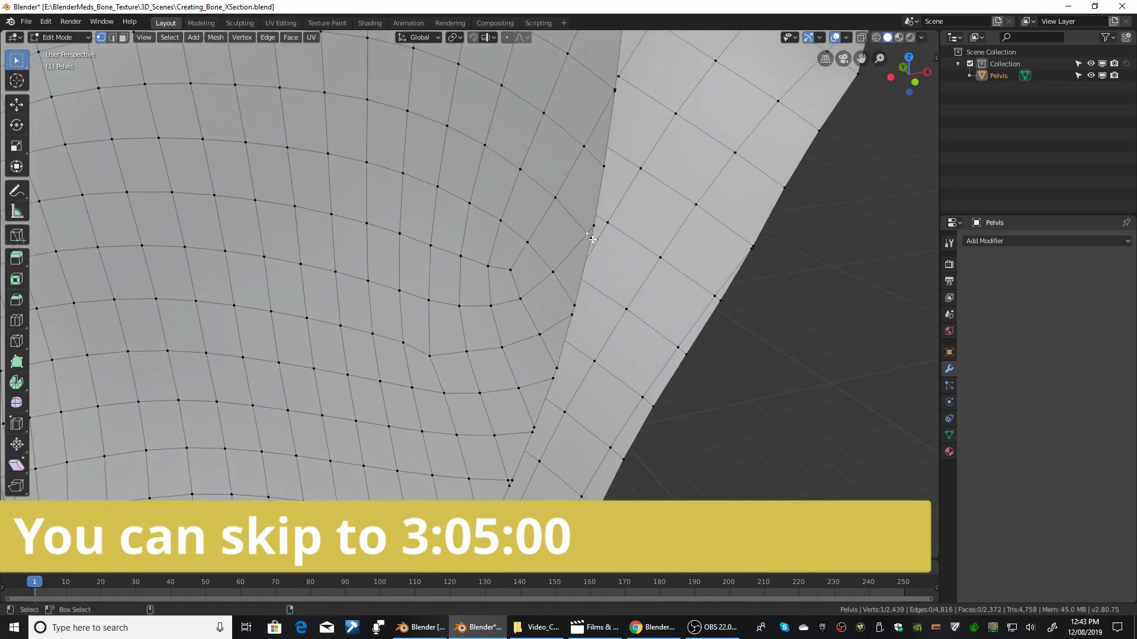
# Merge the close vertex pairs one after another along the upper and middle stretch of the long cut border
pyautogui.moveTo(583, 297); pyautogui.dragTo(563, 323)
pyautogui.hotkey('shift', 'r')
pyautogui.keyDown('shift'); pyautogui.moveTo(563, 323); pyautogui.dragTo(565, 149, button='middle'); pyautogui.keyUp('shift')
pyautogui.moveTo(567, 179); pyautogui.dragTo(547, 203)
pyautogui.hotkey('shift', 'r')
pyautogui.moveTo(544, 239); pyautogui.dragTo(523, 264)
pyautogui.hotkey('shift', 'r')
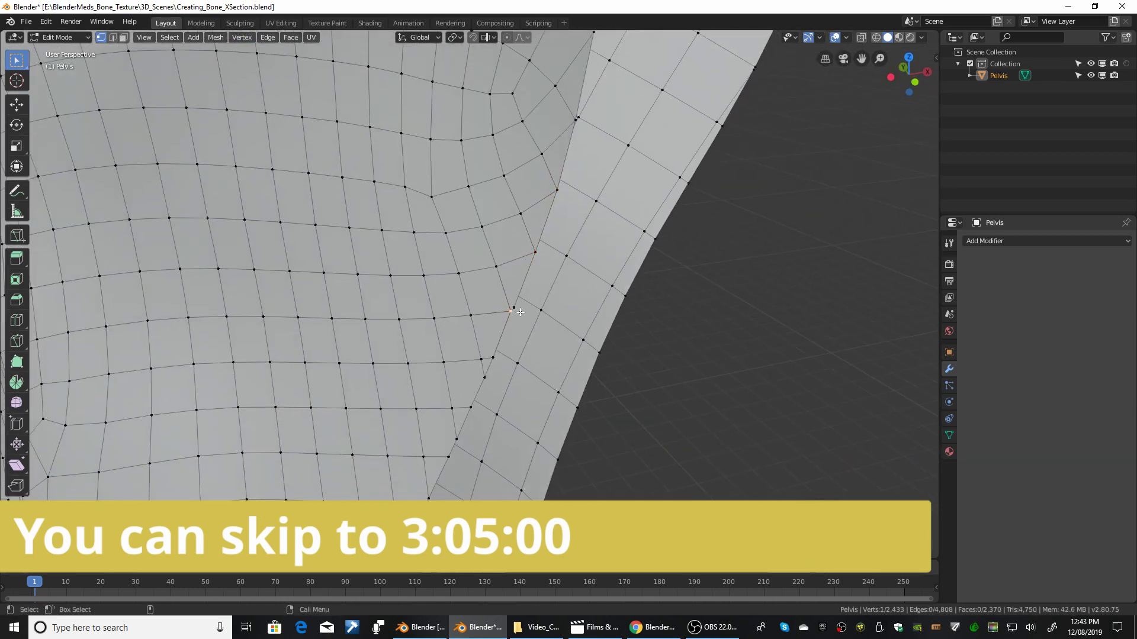
pyautogui.moveTo(499, 350); pyautogui.dragTo(479, 385)
pyautogui.hotkey('shift', 'r')
pyautogui.keyDown('shift'); pyautogui.moveTo(481, 375); pyautogui.dragTo(546, 147, button='middle'); pyautogui.keyUp('shift')
pyautogui.moveTo(545, 161); pyautogui.dragTo(518, 207)
pyautogui.hotkey('shift', 'r')
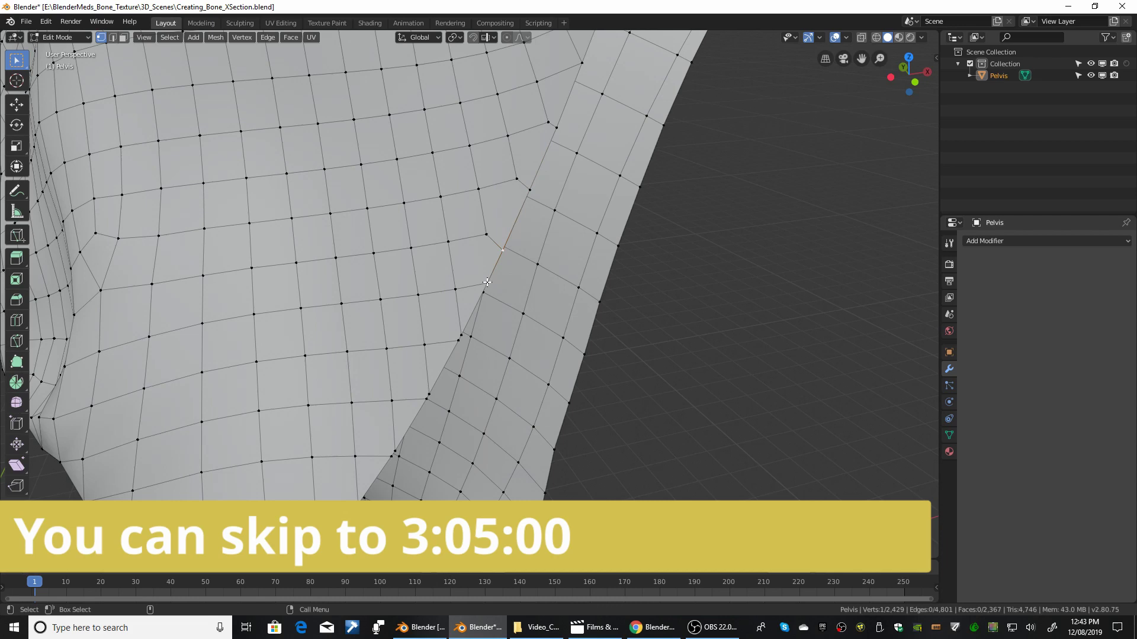
pyautogui.hotkey('ctrl', 'z')
# Merge the next close vertex pairs farther down the long cut border, above the curved notch
pyautogui.keyDown('shift'); pyautogui.moveTo(487, 282); pyautogui.dragTo(524, 165, button='middle'); pyautogui.keyUp('shift')
pyautogui.keyDown('shift'); pyautogui.click(527, 141); pyautogui.keyUp('shift')
pyautogui.click(241, 37)
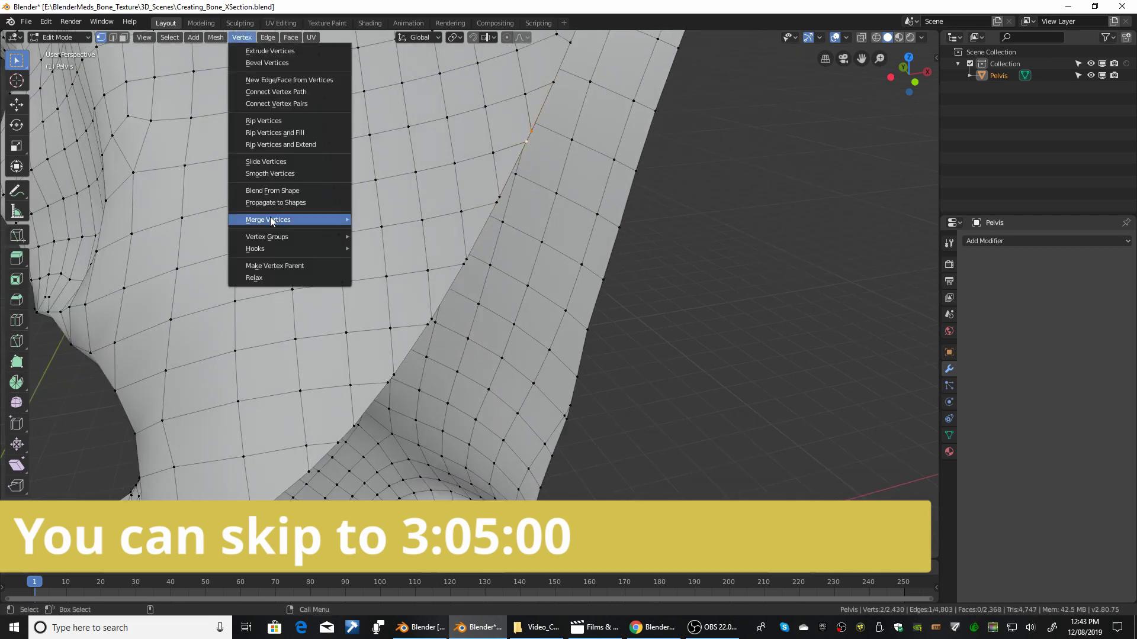
pyautogui.moveTo(274, 221)
pyautogui.click(379, 246)
pyautogui.moveTo(418, 303); pyautogui.dragTo(434, 329)
pyautogui.hotkey('shift', 'r')
# Merge the cluster of three border vertices beside the start of the curved notch into one
pyautogui.moveTo(414, 350); pyautogui.dragTo(407, 349, button='middle')
pyautogui.moveTo(372, 363); pyautogui.dragTo(396, 384)
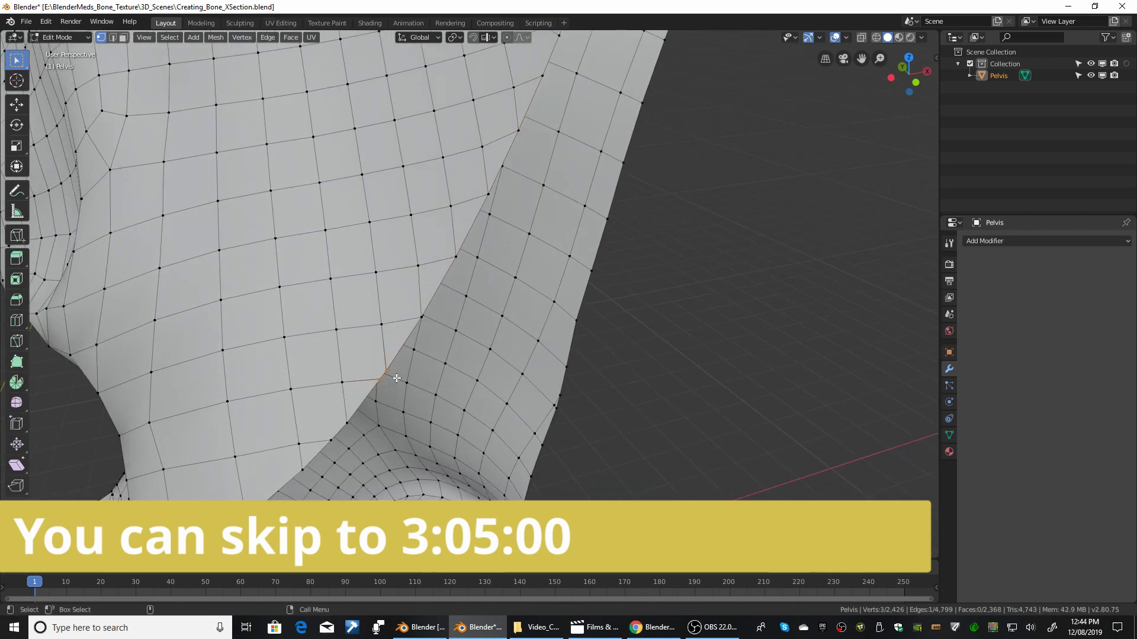
pyautogui.click(242, 37)
pyautogui.click(379, 246)
pyautogui.keyDown('shift'); pyautogui.moveTo(363, 427); pyautogui.dragTo(498, 254, button='middle'); pyautogui.keyUp('shift')
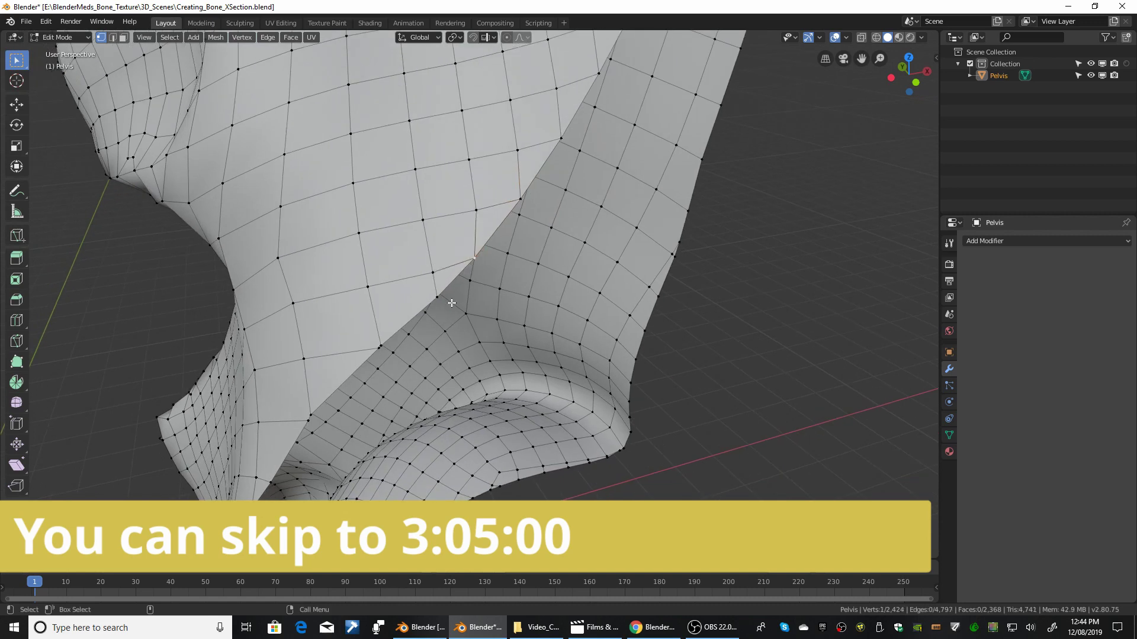
# Merge the close vertex pairs where the cut border narrows along the curved notch
pyautogui.hotkey('shift', 'r')
pyautogui.keyDown('shift'); pyautogui.moveTo(377, 357); pyautogui.dragTo(450, 201, button='middle'); pyautogui.keyUp('shift')
pyautogui.hotkey('shift', 'r')
pyautogui.moveTo(421, 277); pyautogui.dragTo(366, 249, button='middle')
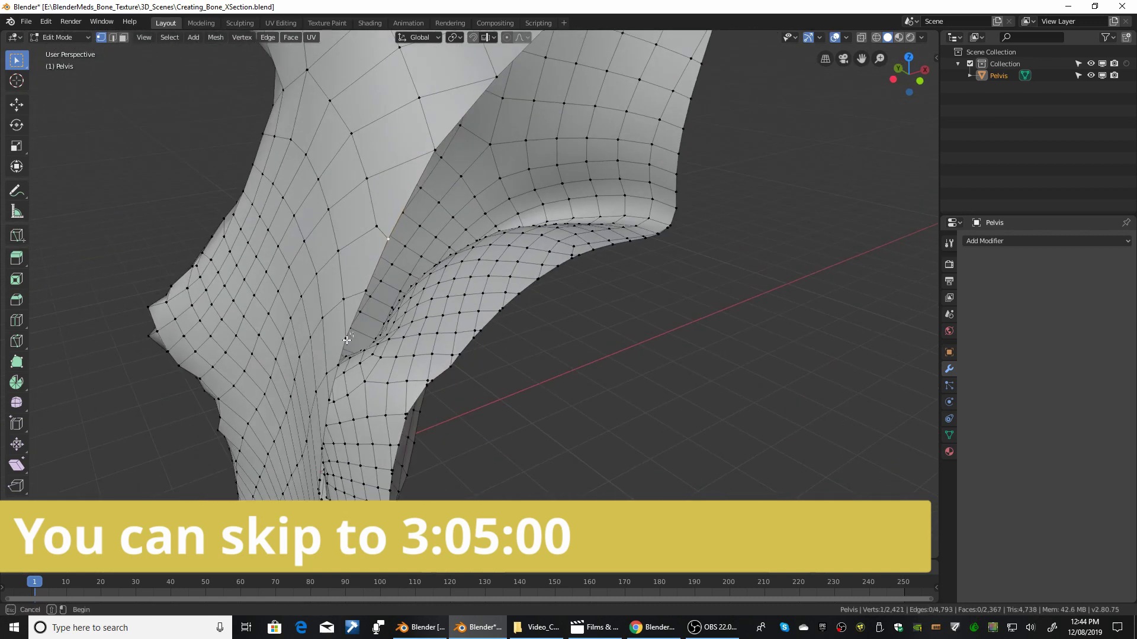
# Frame the selected vertex and merge the close vertex pairs around the narrow lower end of the cut
pyautogui.press('KP_Decimal')
pyautogui.moveTo(474, 261)
pyautogui.mouseDown(button='middle')
pyautogui.moveTo(383, 288)
pyautogui.moveTo(449, 360)
pyautogui.moveTo(462, 258)
pyautogui.mouseUp(button='middle')
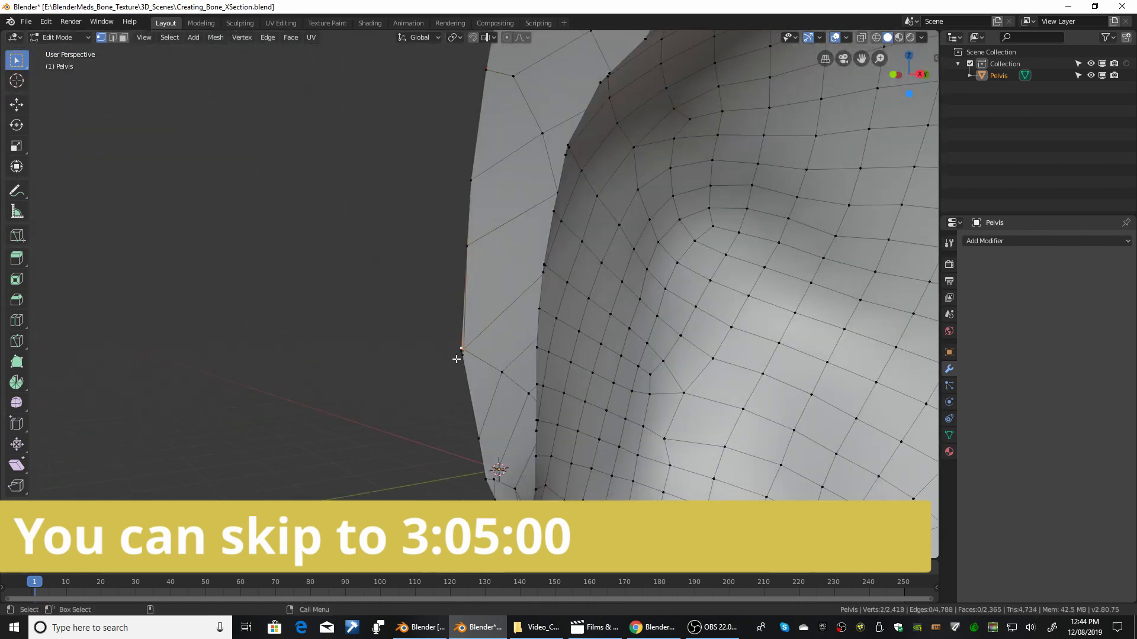
pyautogui.hotkey('shift', 'r')
pyautogui.moveTo(467, 373); pyautogui.dragTo(519, 222, button='middle')
pyautogui.hotkey('shift', 'r')
# Move the vertex at the narrow gap of the lower cut border down with the Move tool
pyautogui.hotkey('shift', 'space')
pyautogui.press('g')
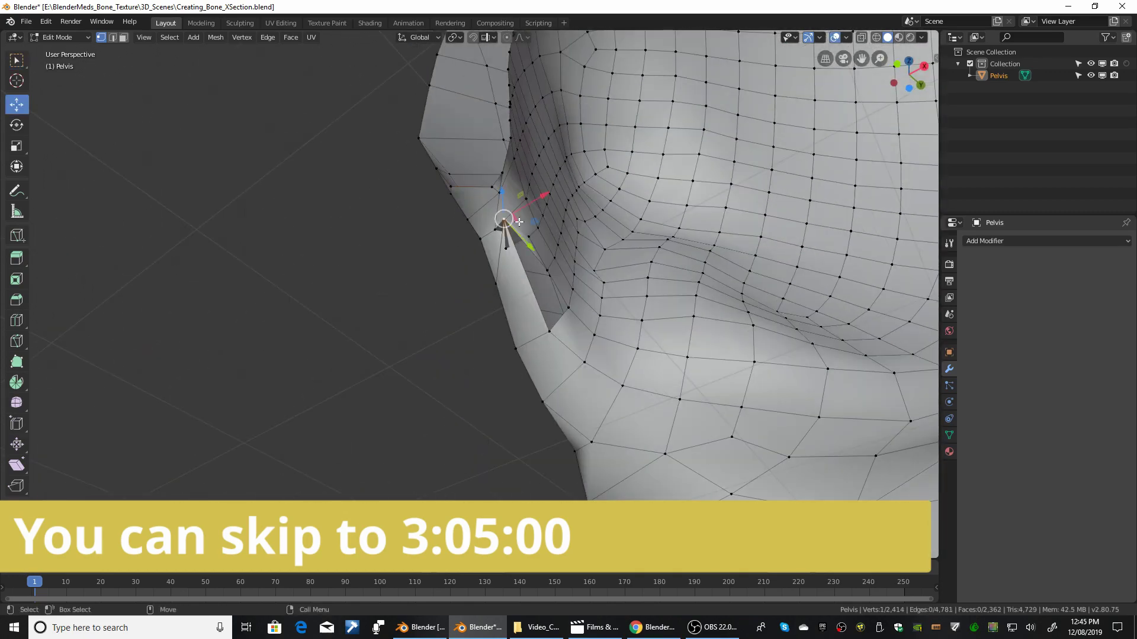
pyautogui.moveTo(507, 219); pyautogui.dragTo(508, 269)
# Select the two edges beside the narrow gap at the lower cut border and fill a face between them
pyautogui.moveTo(521, 269); pyautogui.dragTo(311, 299, button='middle')
pyautogui.press('2')
pyautogui.click(540, 243)
pyautogui.keyDown('shift'); pyautogui.click(515, 274); pyautogui.keyUp('shift')
pyautogui.press('f')
# In vertex selection, merge two groups of close vertices on the border beyond the filled gap
pyautogui.press('1')
pyautogui.moveTo(347, 148); pyautogui.dragTo(320, 185)
pyautogui.click(241, 37)
pyautogui.moveTo(276, 219)
pyautogui.click(379, 220)
pyautogui.moveTo(270, 226); pyautogui.dragTo(312, 293, button='middle')
pyautogui.moveTo(288, 220); pyautogui.dragTo(305, 244)
pyautogui.hotkey('shift', 'r')
# Merge the remaining close vertex pairs along the border leading up from the curved notch
pyautogui.click(226, 183)
pyautogui.keyDown('shift'); pyautogui.click(265, 208); pyautogui.keyUp('shift')
pyautogui.hotkey('shift', 'r')
pyautogui.keyDown('shift'); pyautogui.moveTo(261, 200); pyautogui.dragTo(320, 257, button='middle'); pyautogui.keyUp('shift')
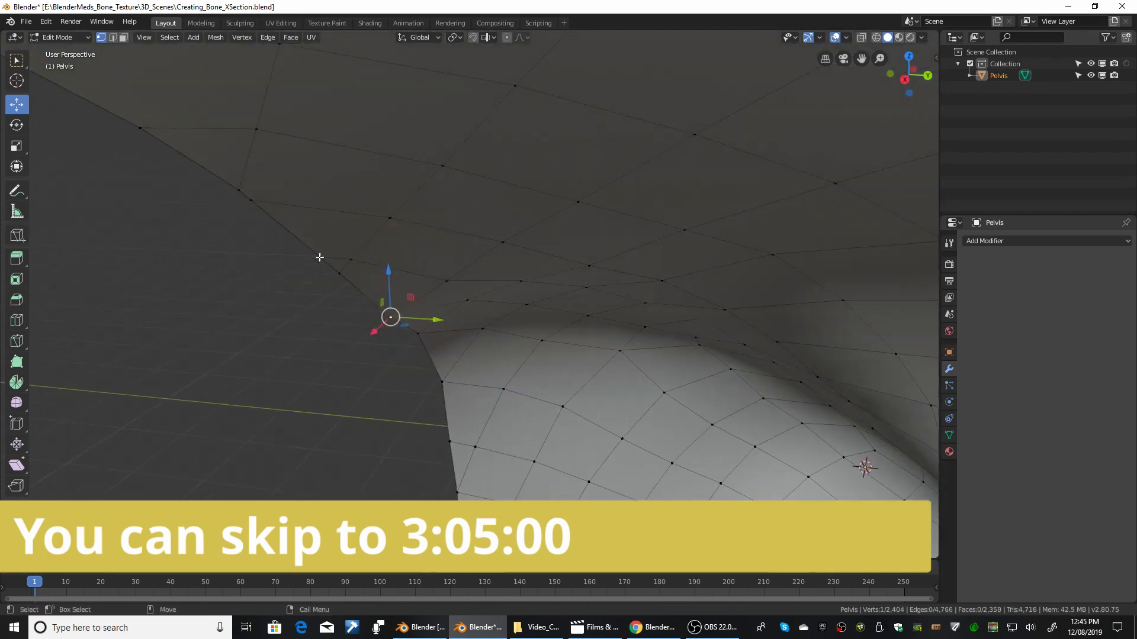
pyautogui.click(319, 257)
pyautogui.keyDown('shift'); pyautogui.click(339, 273); pyautogui.keyUp('shift')
pyautogui.hotkey('shift', 'r')
# Merge the close vertex pairs along the lower edge of the curved notch
pyautogui.moveTo(232, 230); pyautogui.dragTo(588, 307, button='middle')
pyautogui.hotkey('shift', 'r')
pyautogui.scroll(-5, 589, 307)
pyautogui.scroll(4, 588, 307)
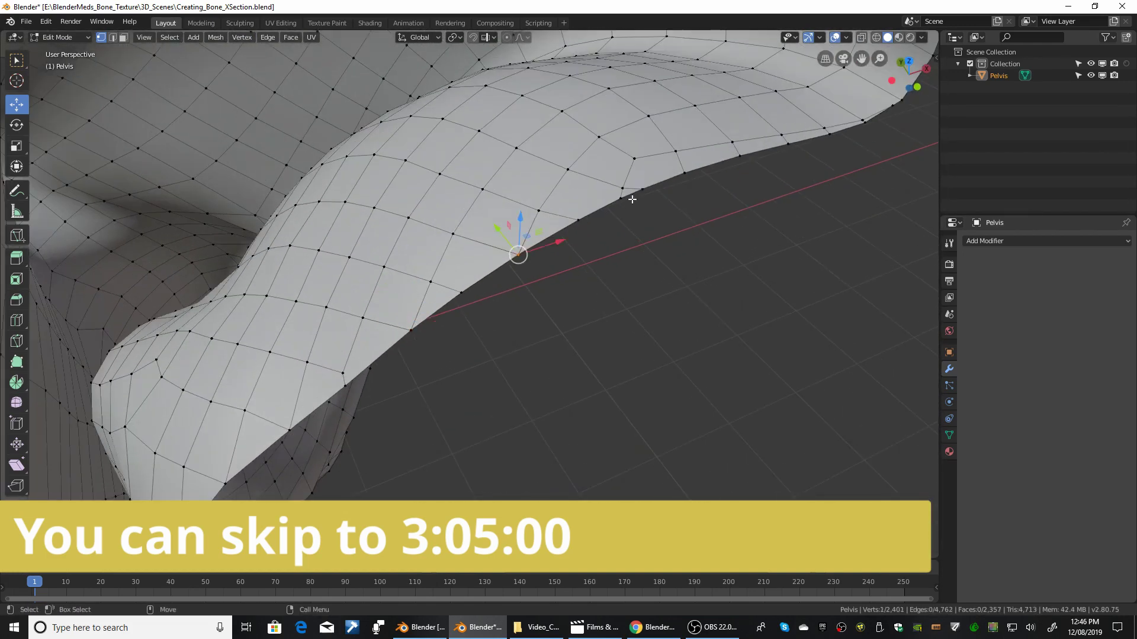
pyautogui.click(622, 190)
pyautogui.keyDown('shift'); pyautogui.click(631, 194); pyautogui.keyUp('shift')
pyautogui.hotkey('shift', 'r')
# Merge the last close vertex pairs on the outer corner and upper part of the cut border
pyautogui.keyDown('shift'); pyautogui.moveTo(853, 128); pyautogui.dragTo(609, 287, button='middle'); pyautogui.keyUp('shift')
pyautogui.click(606, 292)
pyautogui.keyDown('shift'); pyautogui.moveTo(669, 202); pyautogui.dragTo(553, 226, button='middle'); pyautogui.keyUp('shift')
pyautogui.scroll(-3, 586, 361)
pyautogui.keyDown('shift'); pyautogui.click(500, 381); pyautogui.keyUp('shift')
pyautogui.hotkey('shift', 'r')
pyautogui.keyDown('shift'); pyautogui.moveTo(355, 249); pyautogui.dragTo(598, 249, button='middle'); pyautogui.keyUp('shift')
pyautogui.click(708, 184)
pyautogui.keyDown('shift'); pyautogui.click(702, 196); pyautogui.keyUp('shift')
pyautogui.scroll(-6, 702, 197)
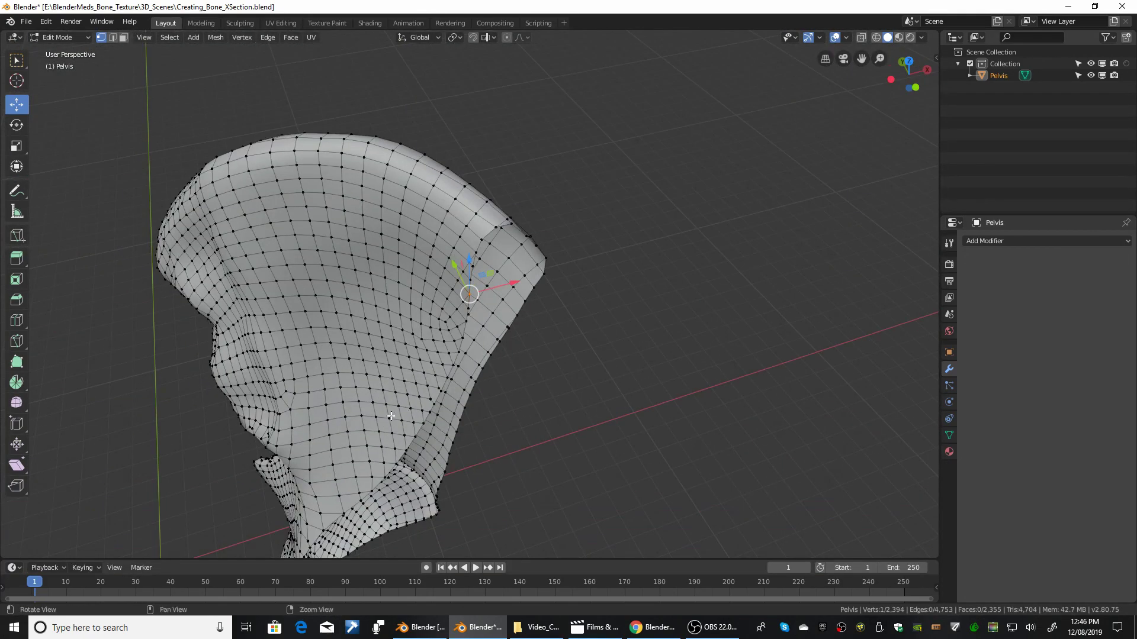
# Switch to edge selection and select one edge midway along the inner side of the cut border
pyautogui.moveTo(391, 416); pyautogui.dragTo(468, 305, button='middle')
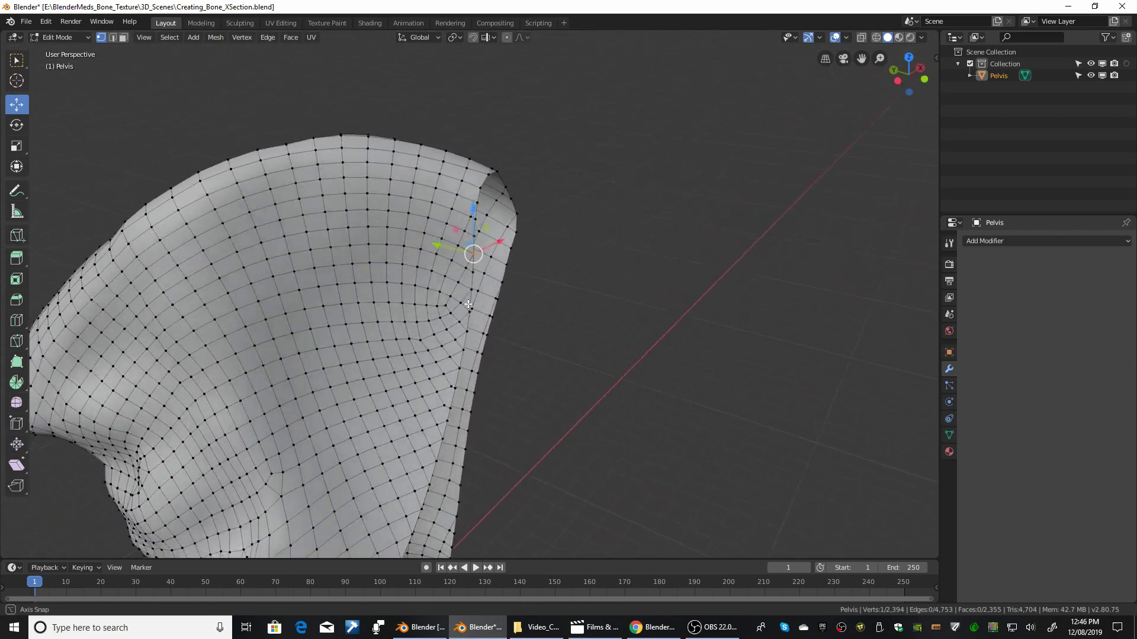
pyautogui.keyDown('alt'); pyautogui.moveTo(468, 304); pyautogui.dragTo(428, 301); pyautogui.keyUp('alt')
pyautogui.keyDown('alt'); pyautogui.moveTo(428, 301); pyautogui.dragTo(595, 346, button='right'); pyautogui.keyUp('alt')
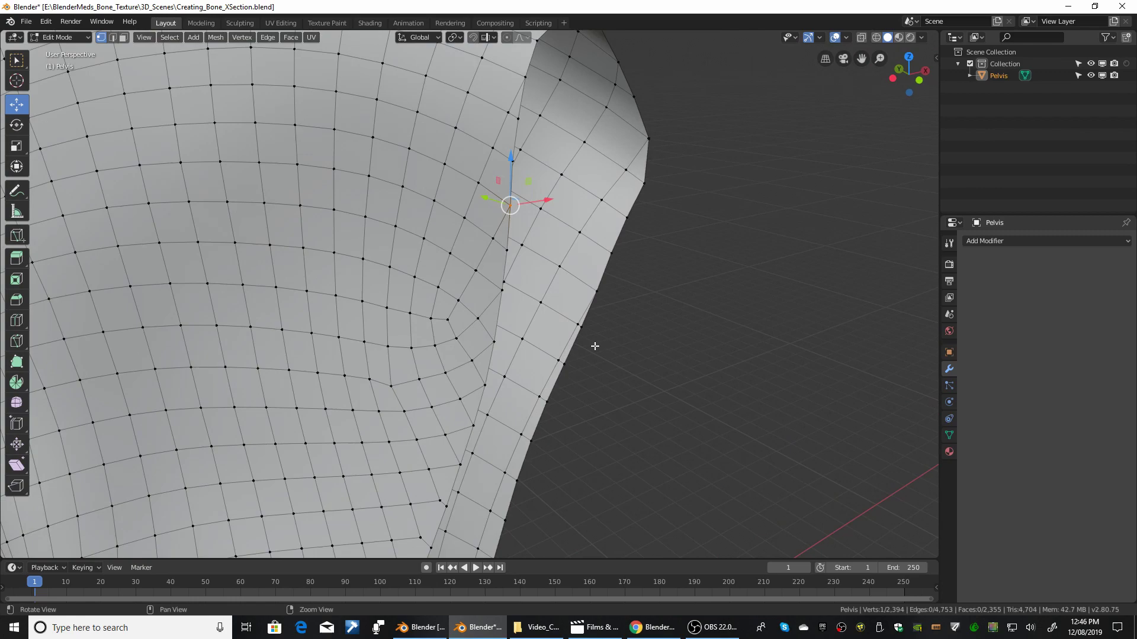
pyautogui.moveTo(595, 346); pyautogui.dragTo(469, 243, button='middle')
pyautogui.press('2')
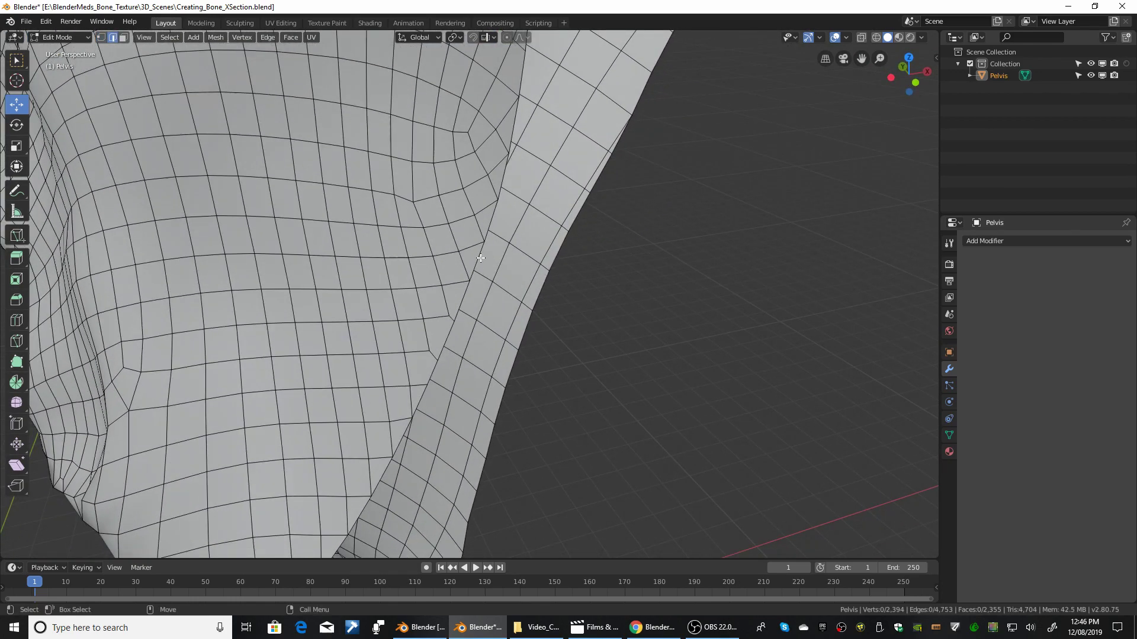
pyautogui.click(477, 260)
# Open the add-on preferences and search for the F2 add-on
pyautogui.click(46, 21)
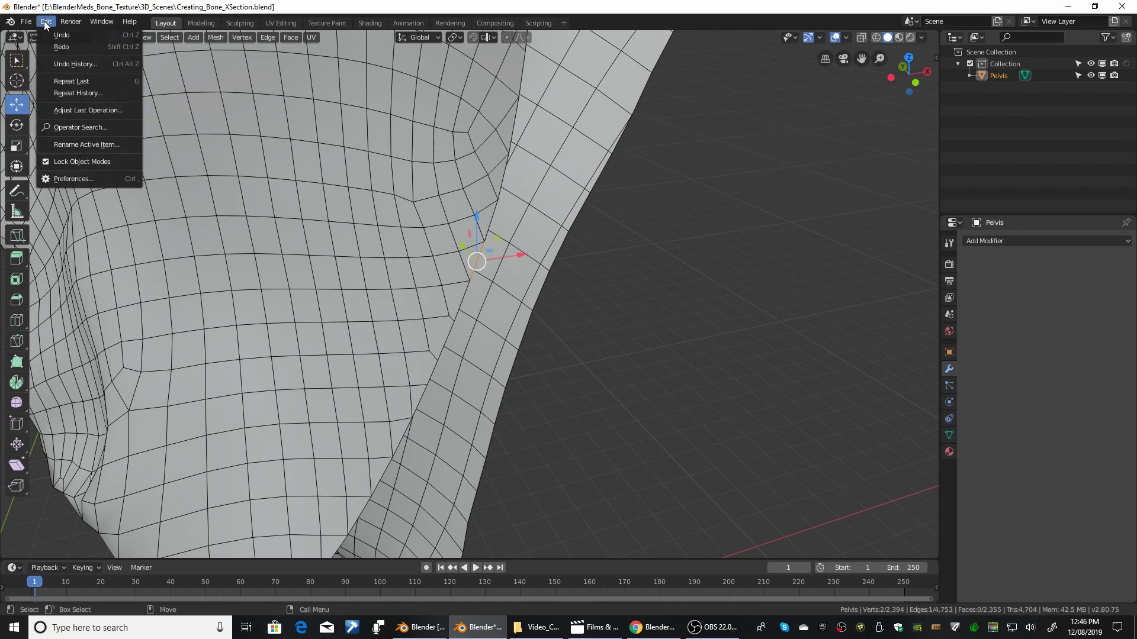
pyautogui.click(67, 179)
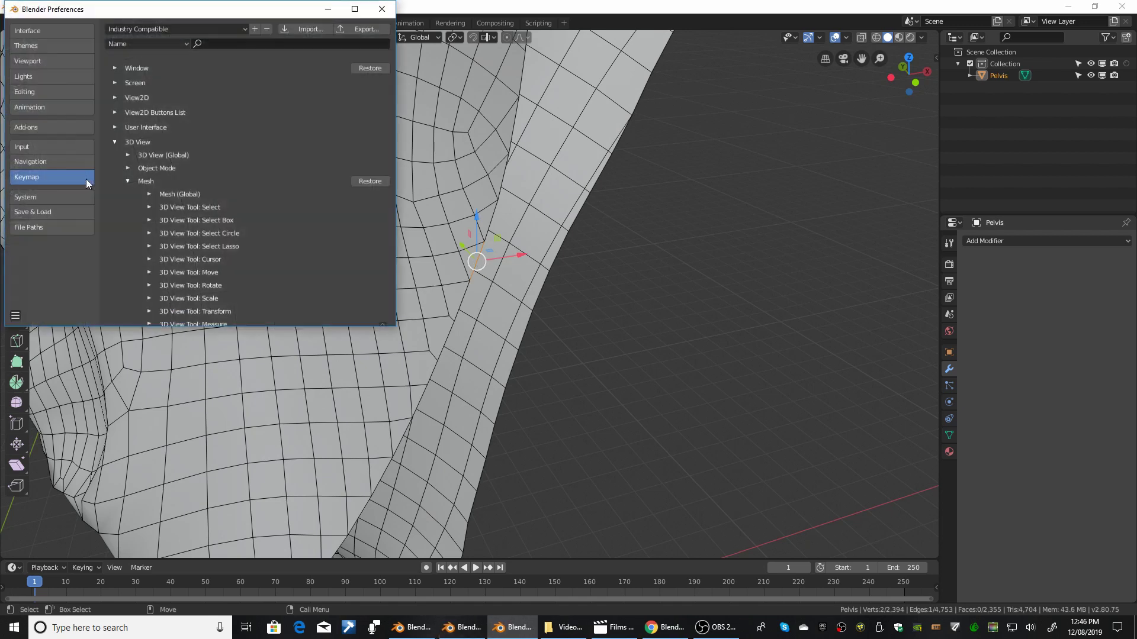
pyautogui.click(30, 129)
pyautogui.click(282, 45)
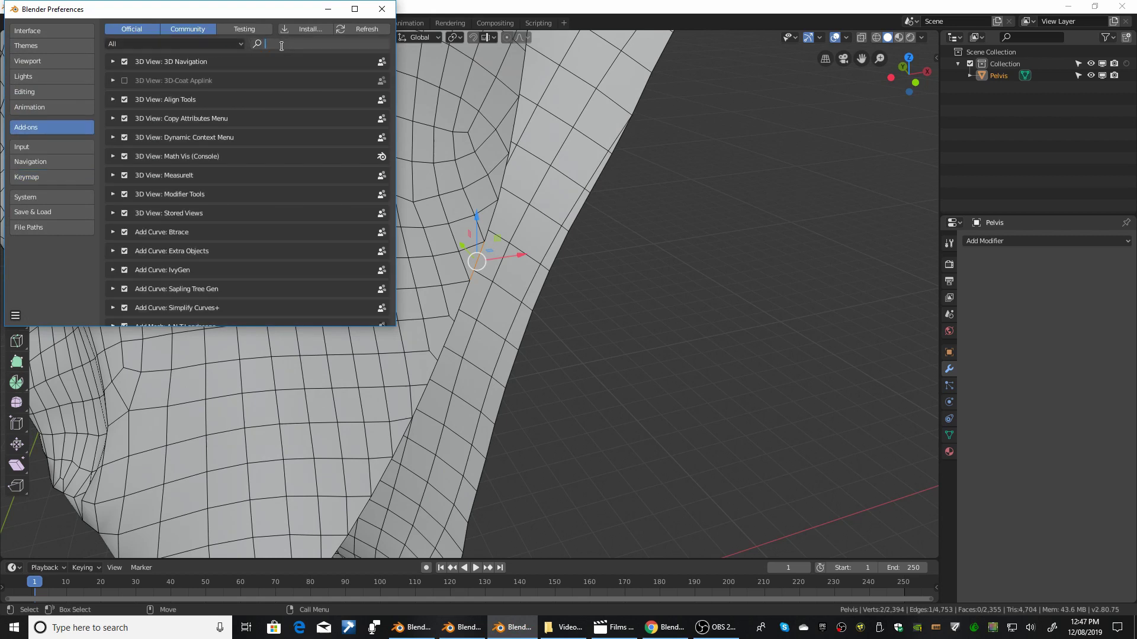
pyautogui.write('F2')
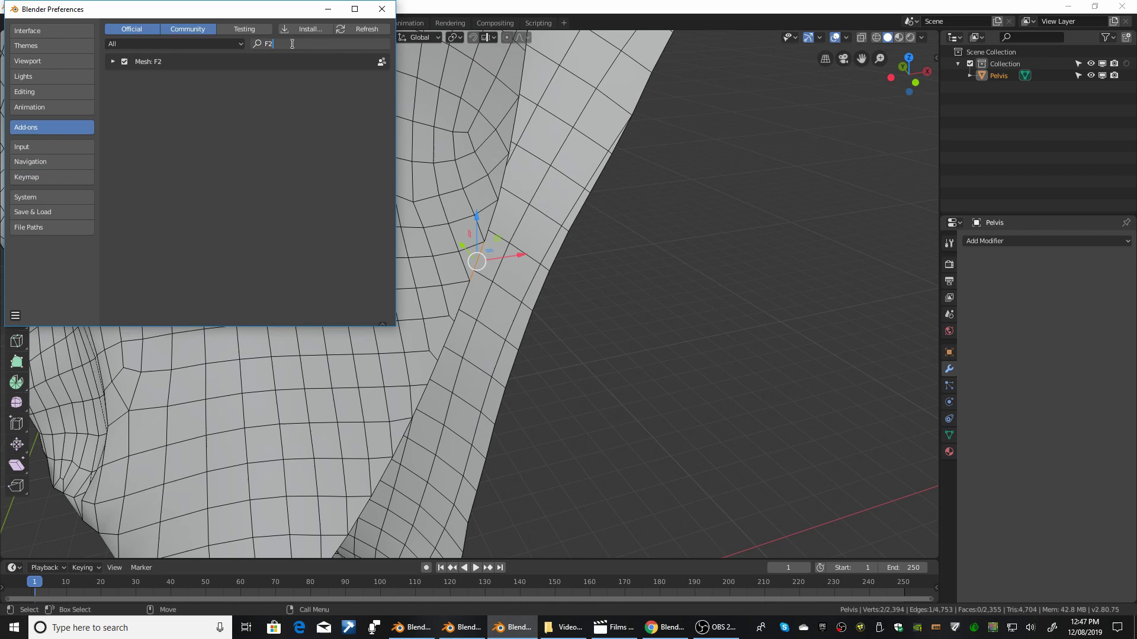
# Expand the F2 add-on's details in the preferences, check them, and close the preferences window
pyautogui.click(114, 62)
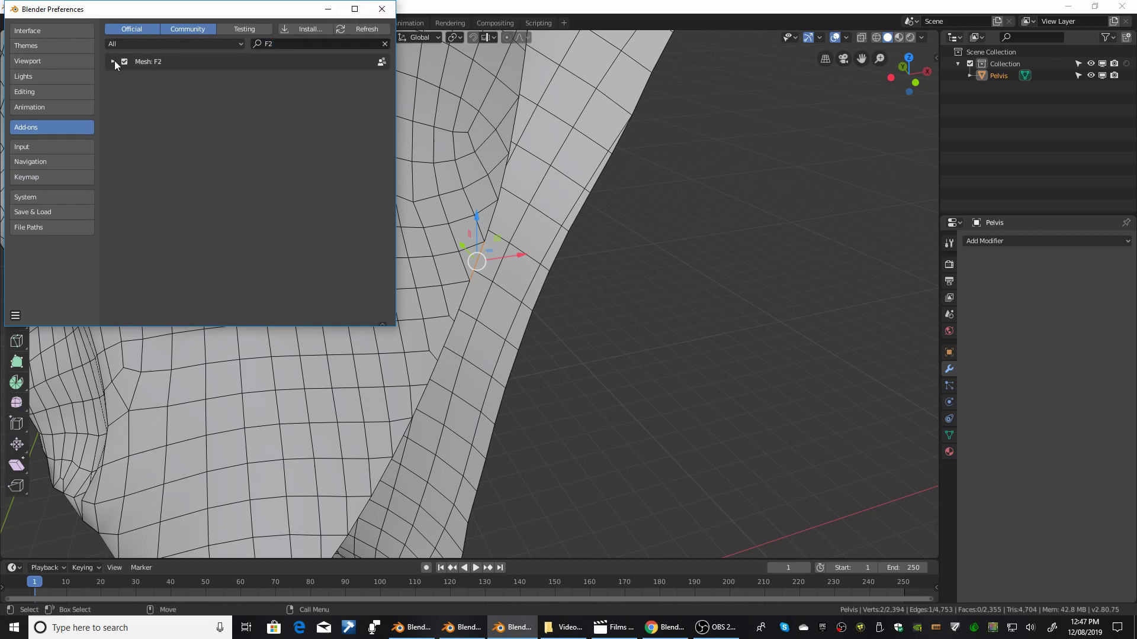
pyautogui.click(113, 62)
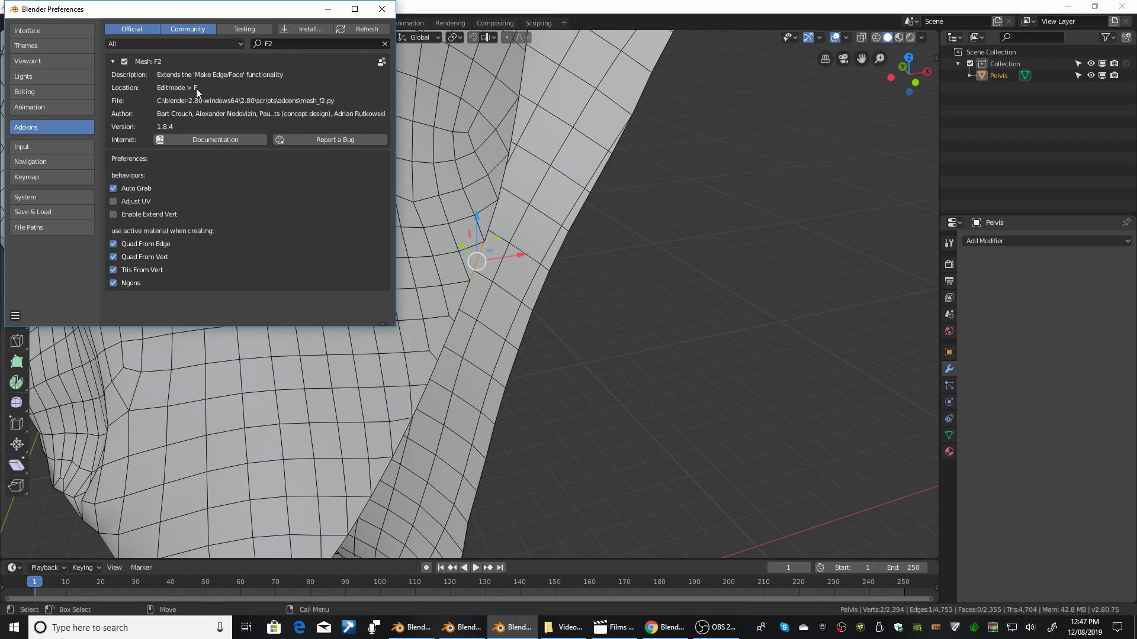
pyautogui.click(381, 12)
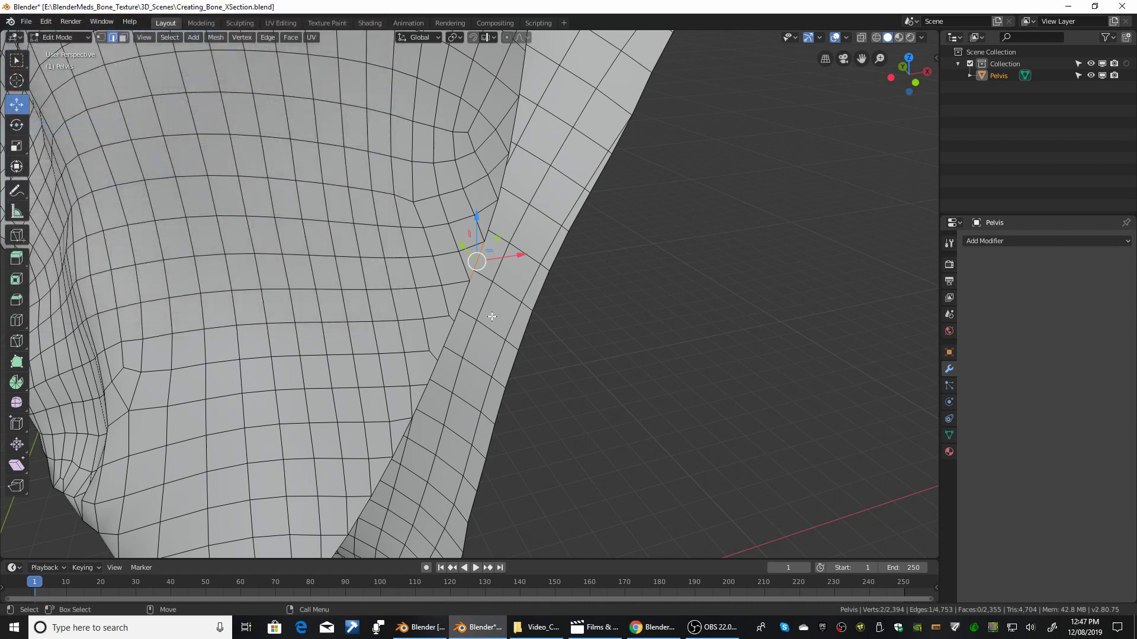
# Fill a quad across the open cut from the selected edge on the inner border
pyautogui.scroll(-3, 492, 317)
pyautogui.scroll(3, 593, 302)
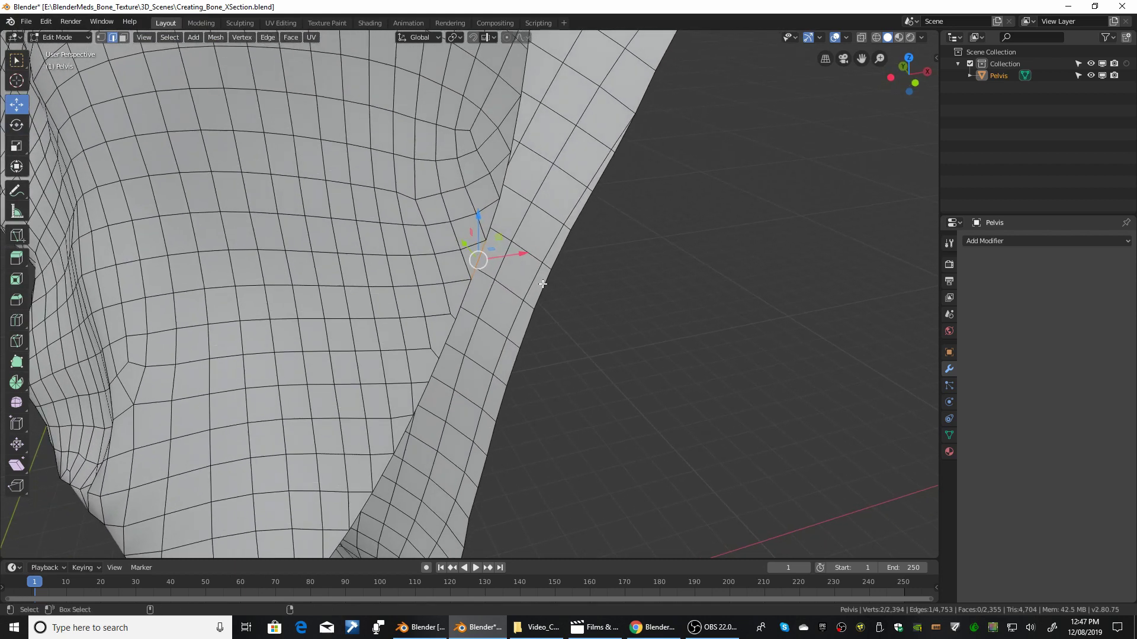
pyautogui.press('f')
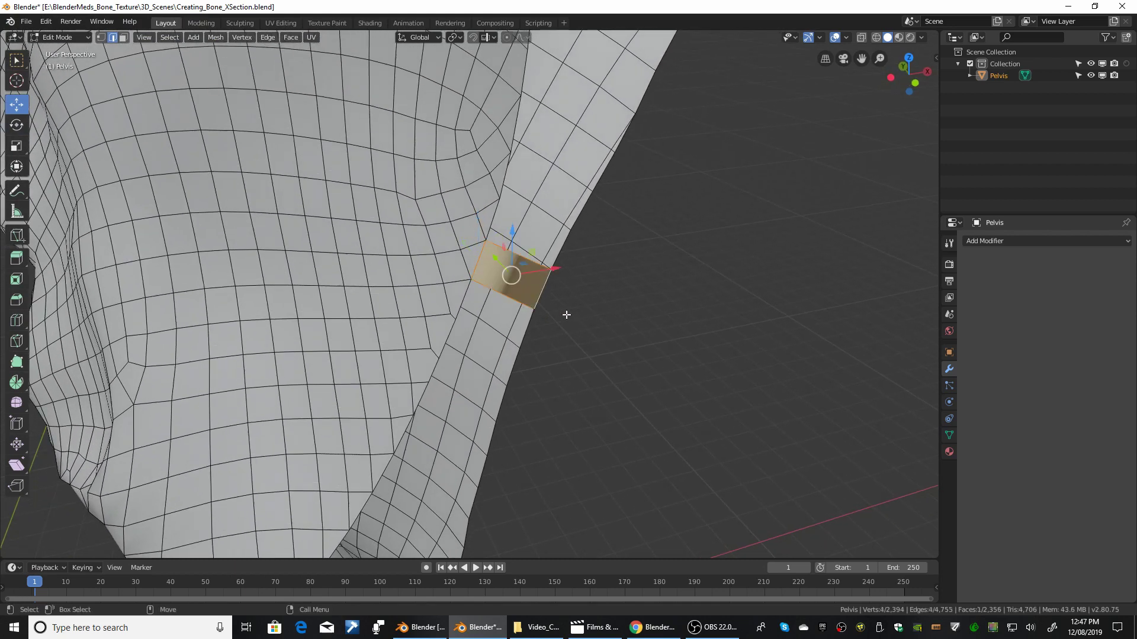
# Select the two upper corner vertices of the new quad and fill successive quads up the open cut
pyautogui.press('1')
pyautogui.click(484, 241)
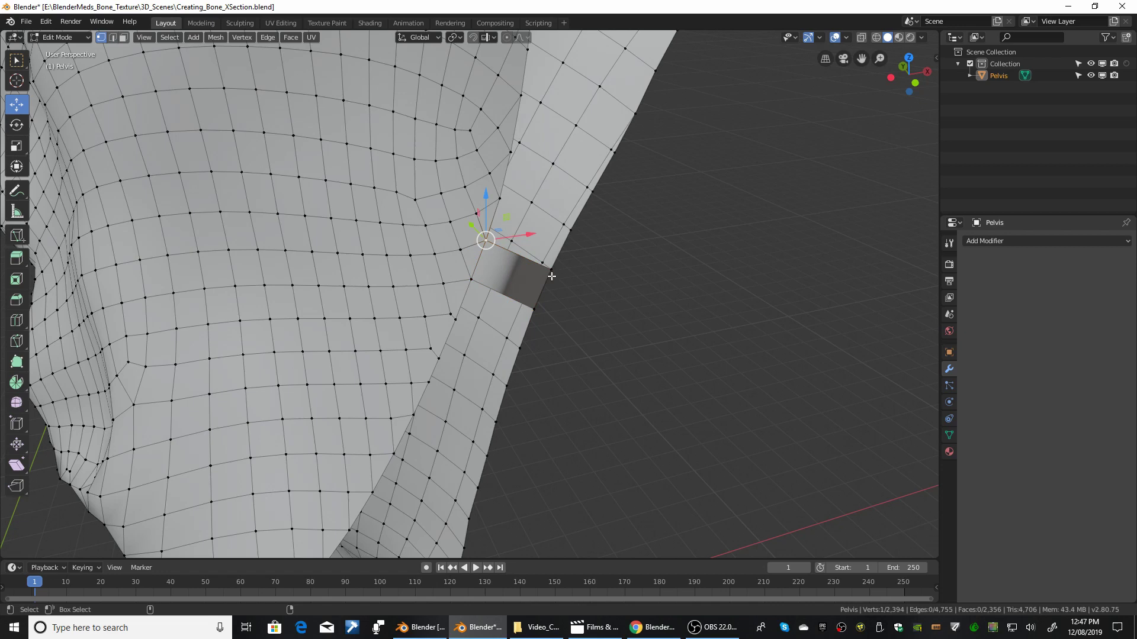
pyautogui.keyDown('shift'); pyautogui.click(553, 271); pyautogui.keyUp('shift')
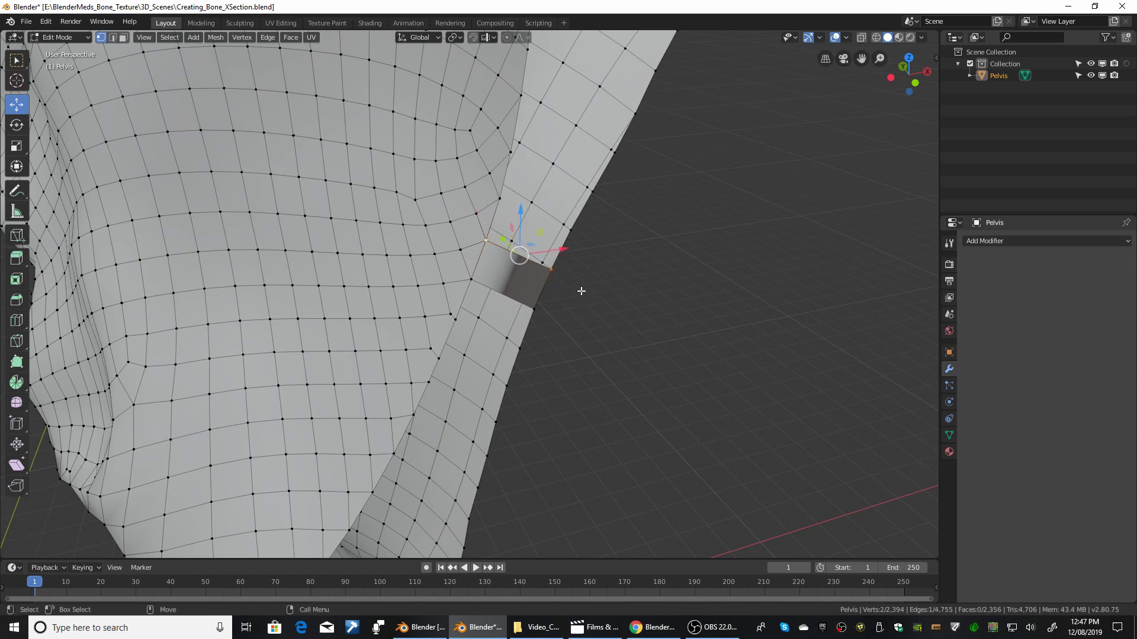
pyautogui.moveTo(581, 292); pyautogui.dragTo(548, 323, button='middle')
pyautogui.press('f')
pyautogui.press('f')
pyautogui.press('f')
pyautogui.press('f')
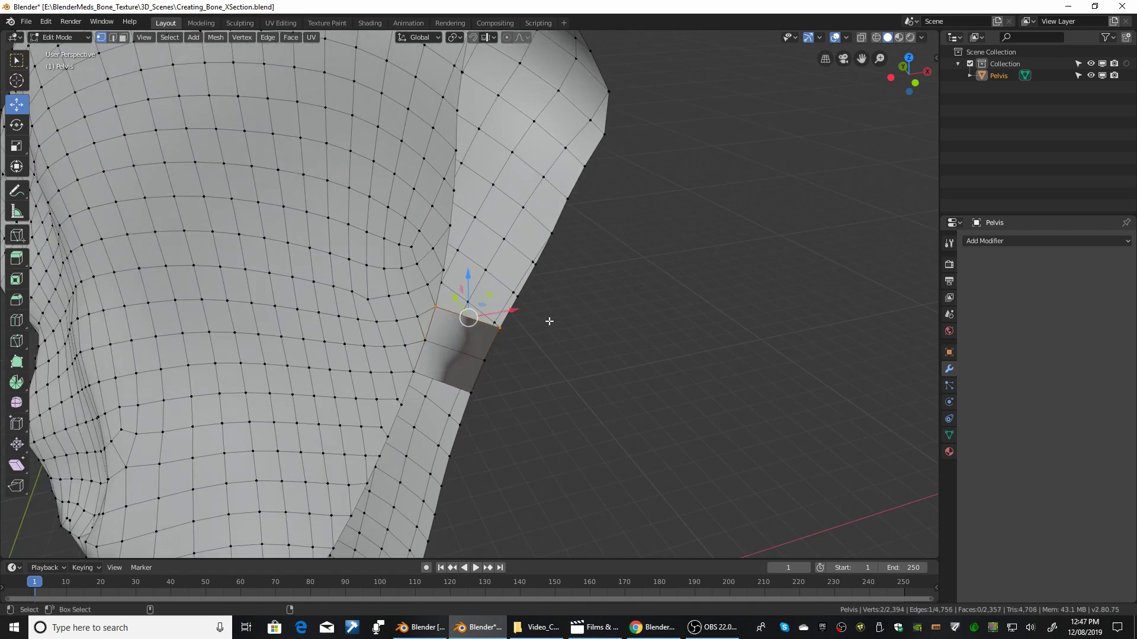
pyautogui.press('f')
pyautogui.press('f')
pyautogui.press('f')
pyautogui.press('f')
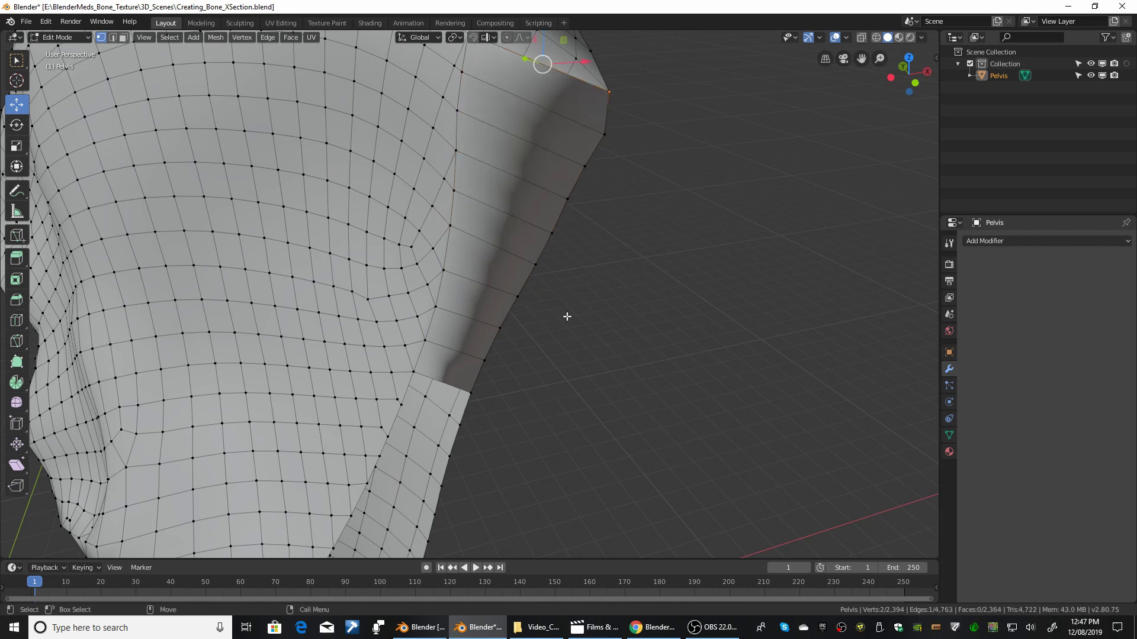
# Fill the remaining opening at the upper tip of the cut with faces
pyautogui.keyDown('shift'); pyautogui.moveTo(616, 190); pyautogui.dragTo(598, 309, button='middle'); pyautogui.keyUp('shift')
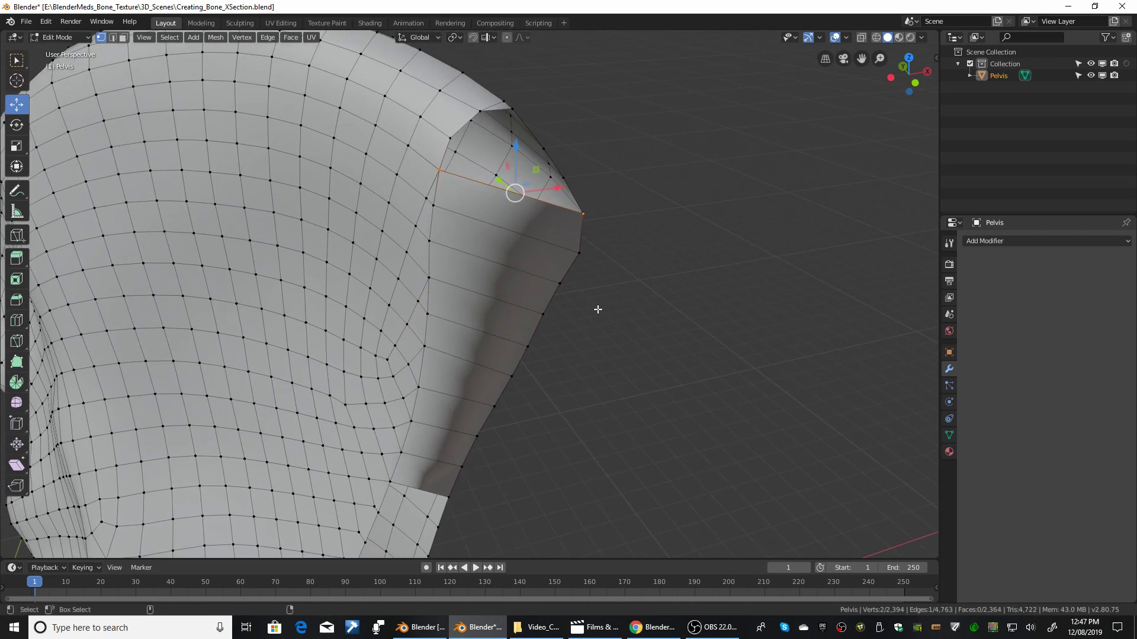
pyautogui.press('f')
pyautogui.press('f')
pyautogui.press('f')
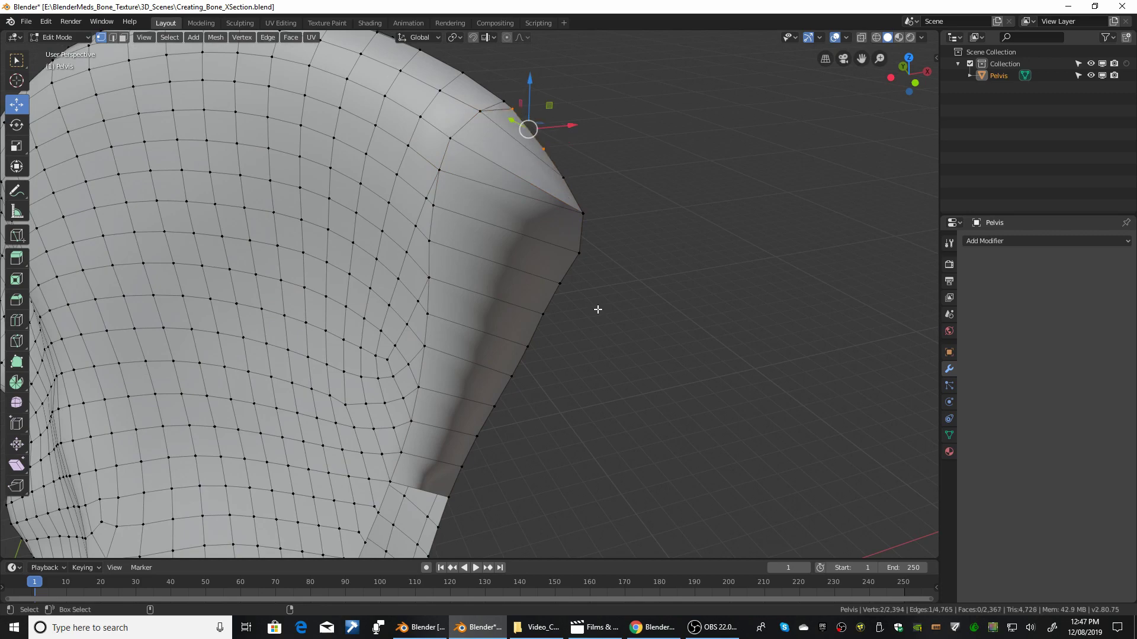
# Fill a quad between two opposite border edges at the lower end of the cut's narrow band
pyautogui.moveTo(600, 305); pyautogui.dragTo(516, 367, button='middle')
pyautogui.press('2')
pyautogui.click(485, 349)
pyautogui.keyDown('shift'); pyautogui.click(350, 298); pyautogui.keyUp('shift')
pyautogui.press('f')
# Select that quad's two upper corner vertices and fill successive quads up the narrow band
pyautogui.press('1')
pyautogui.click(367, 278)
pyautogui.keyDown('shift'); pyautogui.click(491, 330); pyautogui.keyUp('shift')
pyautogui.press('f')
pyautogui.press('f')
pyautogui.press('f')
pyautogui.press('f')
pyautogui.press('f')
pyautogui.press('f')
pyautogui.press('f')
pyautogui.press('f')
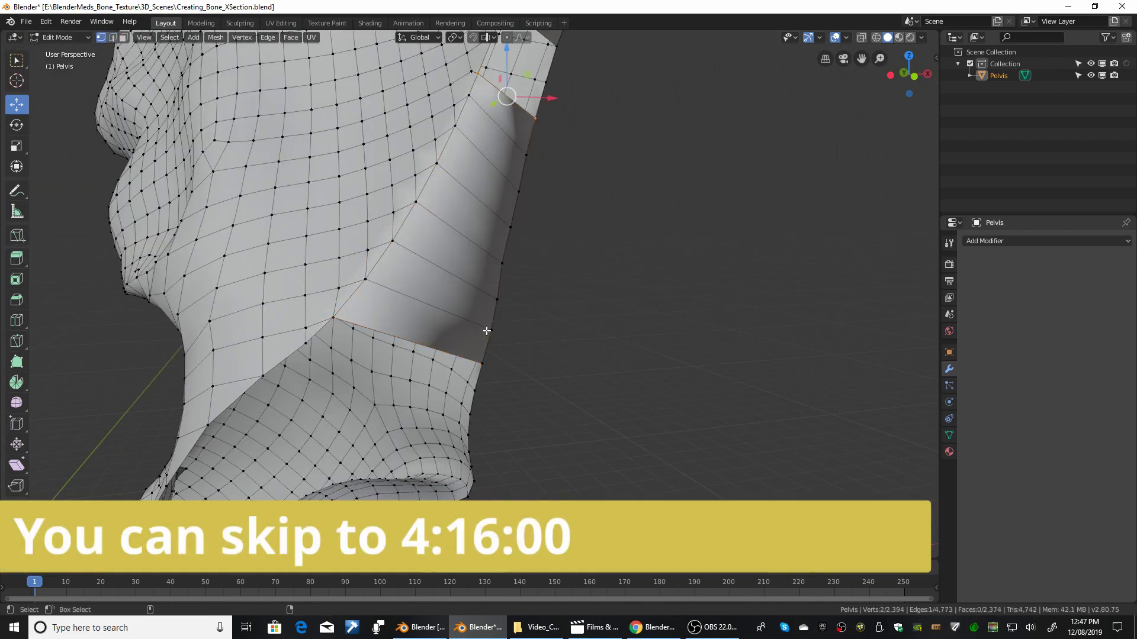
# Fill a quad between two opposite border edges on the lower branch of the cut, beside the curved notch
pyautogui.moveTo(485, 329); pyautogui.dragTo(498, 396, button='middle')
pyautogui.press('2')
pyautogui.click(315, 321)
pyautogui.keyDown('shift'); pyautogui.click(367, 294); pyautogui.keyUp('shift')
pyautogui.press('f')
# Continue filling quads from a corner vertex along the lower branch of the cut until it reaches the inner corner
pyautogui.click(369, 273)
pyautogui.press('1')
pyautogui.press('f')
pyautogui.press('f')
pyautogui.press('f')
pyautogui.press('f')
pyautogui.press('f')
pyautogui.press('f')
pyautogui.press('f')
pyautogui.press('f')
pyautogui.press('f')
pyautogui.press('f')
pyautogui.press('f')
pyautogui.press('f')
# Add multiple lengthwise loop cuts to the filled lower branch and to the filled upper band of the cross-section
pyautogui.keyDown('alt'); pyautogui.moveTo(498, 395); pyautogui.dragTo(439, 393); pyautogui.keyUp('alt')
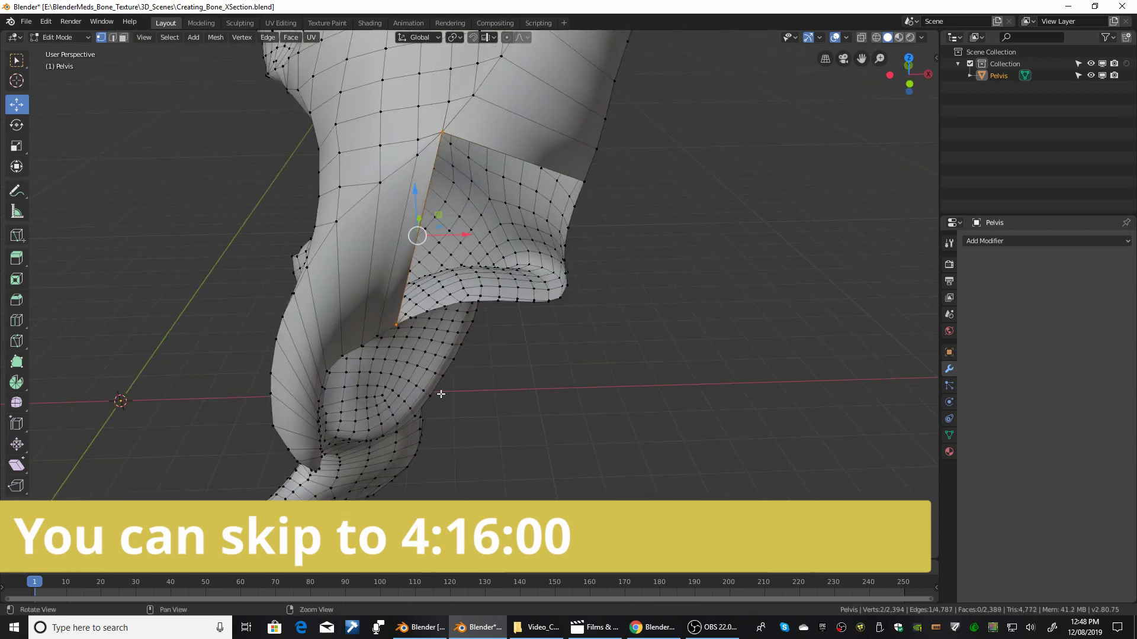
pyautogui.keyDown('alt'); pyautogui.moveTo(439, 393); pyautogui.dragTo(462, 387, button='right'); pyautogui.keyUp('alt')
pyautogui.click(16, 320)
pyautogui.click(315, 249)
pyautogui.click(193, 453)
pyautogui.click(193, 454)
pyautogui.click(193, 454)
pyautogui.click(526, 80)
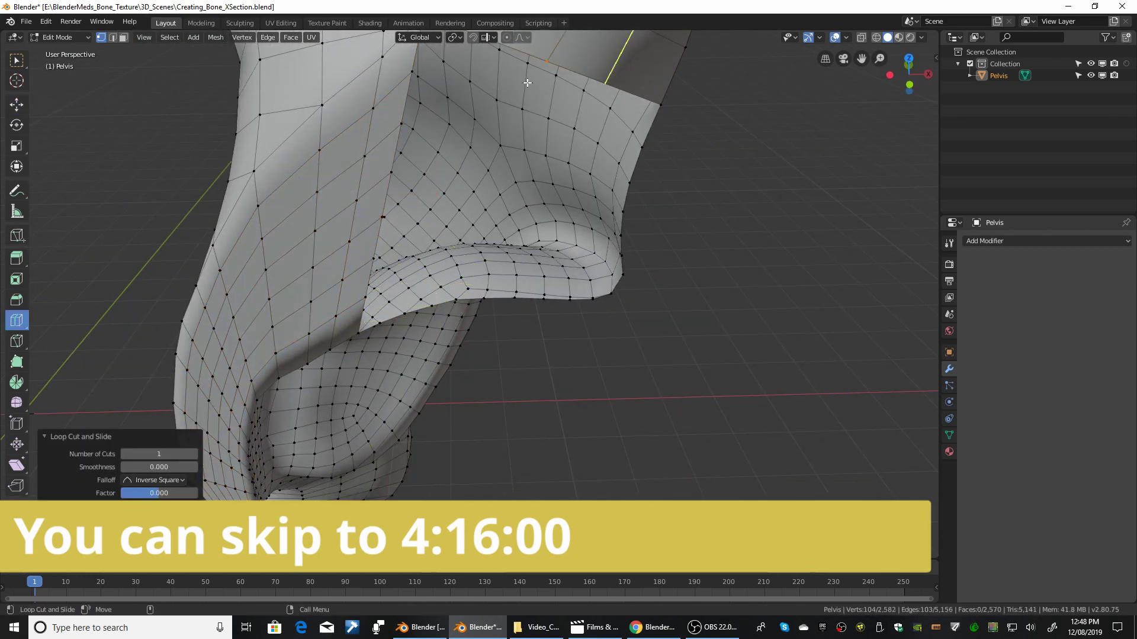
pyautogui.click(193, 453)
pyautogui.click(193, 453)
# Fill a long quad between the upper band's end edge and the matching bottom border edge near the outer corner
pyautogui.keyDown('alt'); pyautogui.moveTo(569, 429); pyautogui.dragTo(586, 444); pyautogui.keyUp('alt')
pyautogui.press('2')
pyautogui.press('q')
pyautogui.click(586, 376)
pyautogui.keyDown('shift'); pyautogui.click(627, 188); pyautogui.keyUp('shift')
pyautogui.press('f')
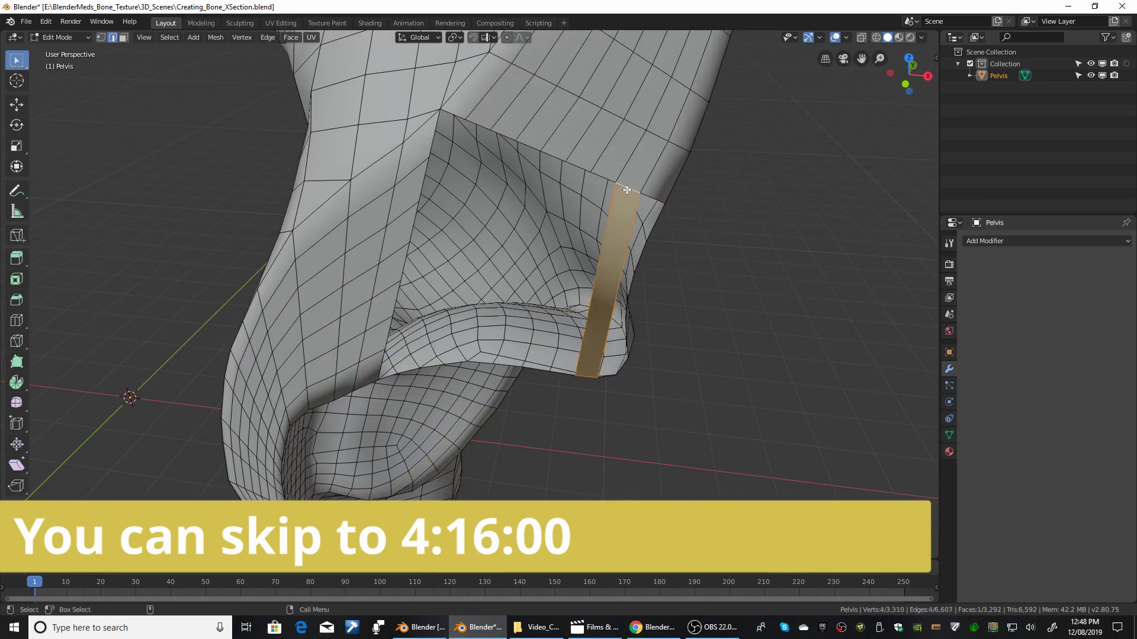
# Fill adjacent long quads across the lower opening toward the inner corner, and undo the last fill
pyautogui.press('1')
pyautogui.click(615, 183)
pyautogui.press('f')
pyautogui.press('f')
pyautogui.press('f')
pyautogui.press('f')
pyautogui.press('f')
pyautogui.press('f')
pyautogui.press('f')
pyautogui.hotkey('ctrl', 'z')
# Add multiple loop cuts across the long quads in the lower opening
pyautogui.hotkey('alt', 'c')
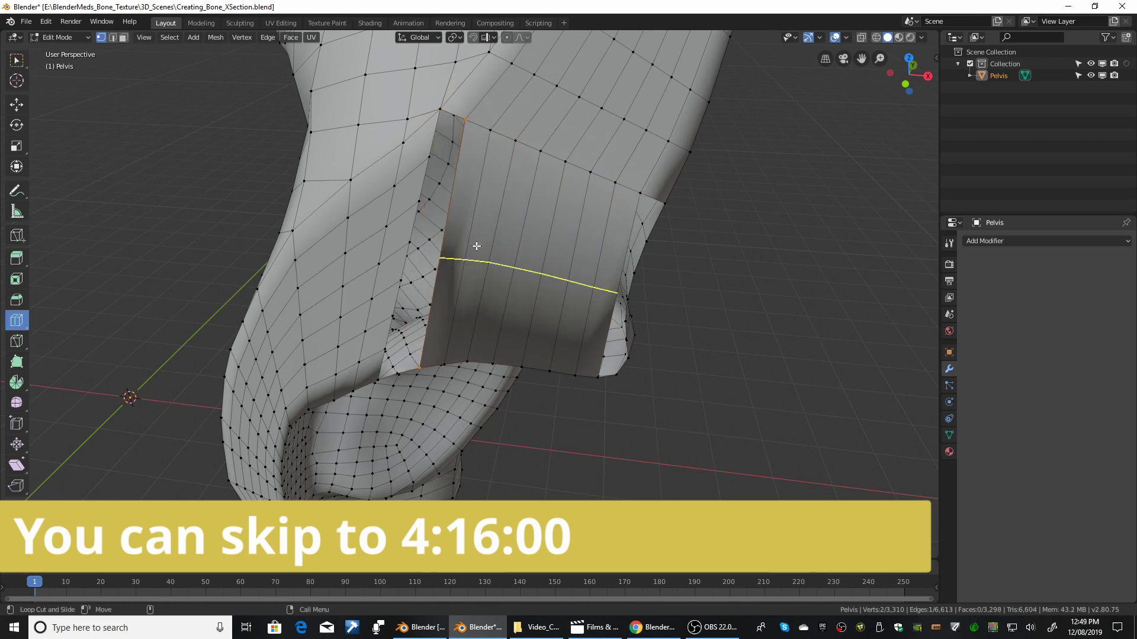
pyautogui.click(474, 246)
pyautogui.click(193, 455)
pyautogui.click(193, 454)
pyautogui.click(193, 454)
pyautogui.click(193, 455)
# Select two facing edges at the inner corner gap beside the long strips and fill a face between them
pyautogui.press('2')
pyautogui.press('w')
pyautogui.keyDown('shift'); pyautogui.moveTo(462, 177); pyautogui.dragTo(477, 332, button='middle'); pyautogui.keyUp('shift')
pyautogui.scroll(3, 490, 368)
pyautogui.click(485, 246)
pyautogui.keyDown('shift'); pyautogui.click(465, 341); pyautogui.keyUp('shift')
pyautogui.press('f')
# Fill the remaining gaps at the inner corner and the outer edge of the lower opening with faces
pyautogui.scroll(-5, 489, 368)
pyautogui.press('1')
pyautogui.press('f')
pyautogui.press('f')
pyautogui.press('f')
pyautogui.press('f')
pyautogui.press('f')
pyautogui.press('f')
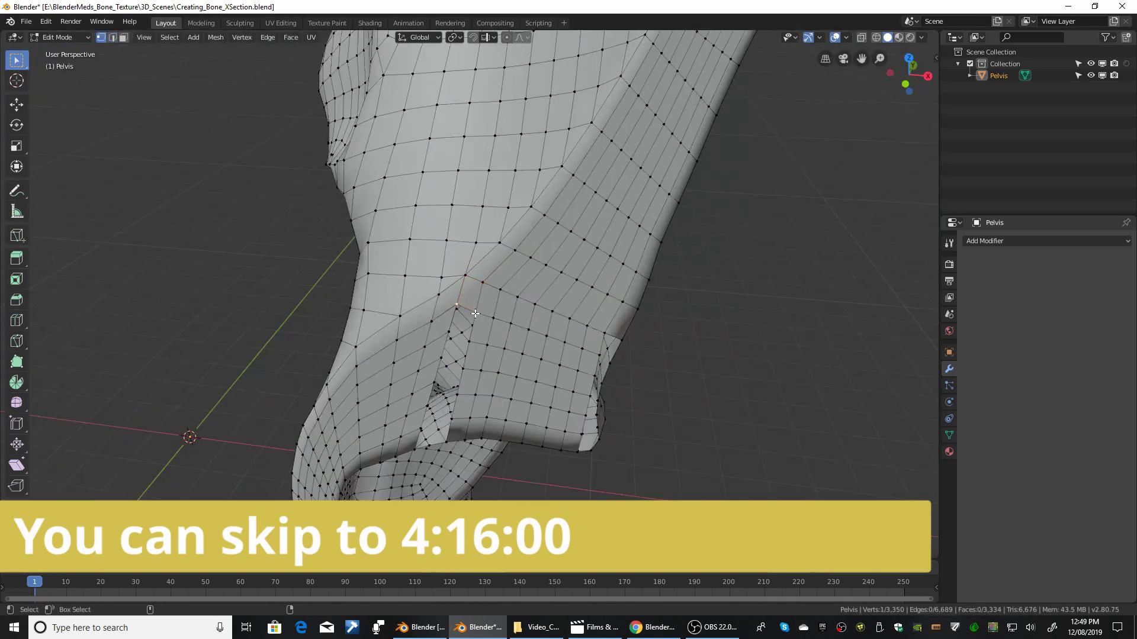
pyautogui.press('f')
pyautogui.press('f')
pyautogui.press('f')
pyautogui.press('f')
pyautogui.press('f')
pyautogui.press('f')
pyautogui.press('f')
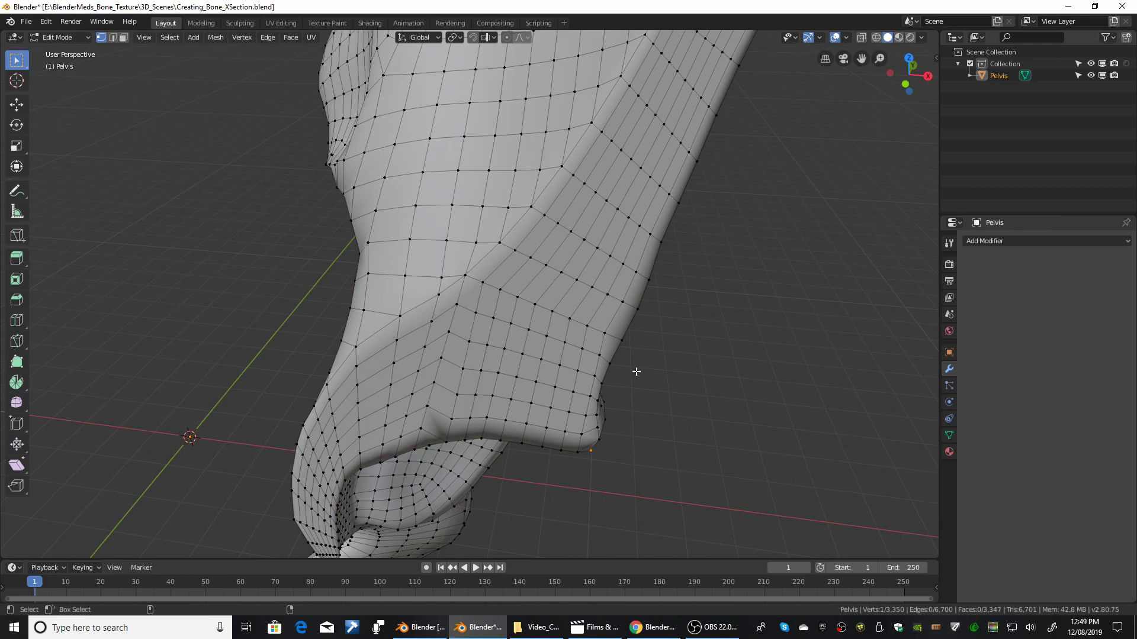
# Switch the pelvis from Edit Mode to Object Mode
pyautogui.scroll(-4, 623, 396)
pyautogui.moveTo(527, 388); pyautogui.dragTo(652, 361, button='middle')
pyautogui.hotkey('ctrl', 'Tab')
pyautogui.click(484, 363)
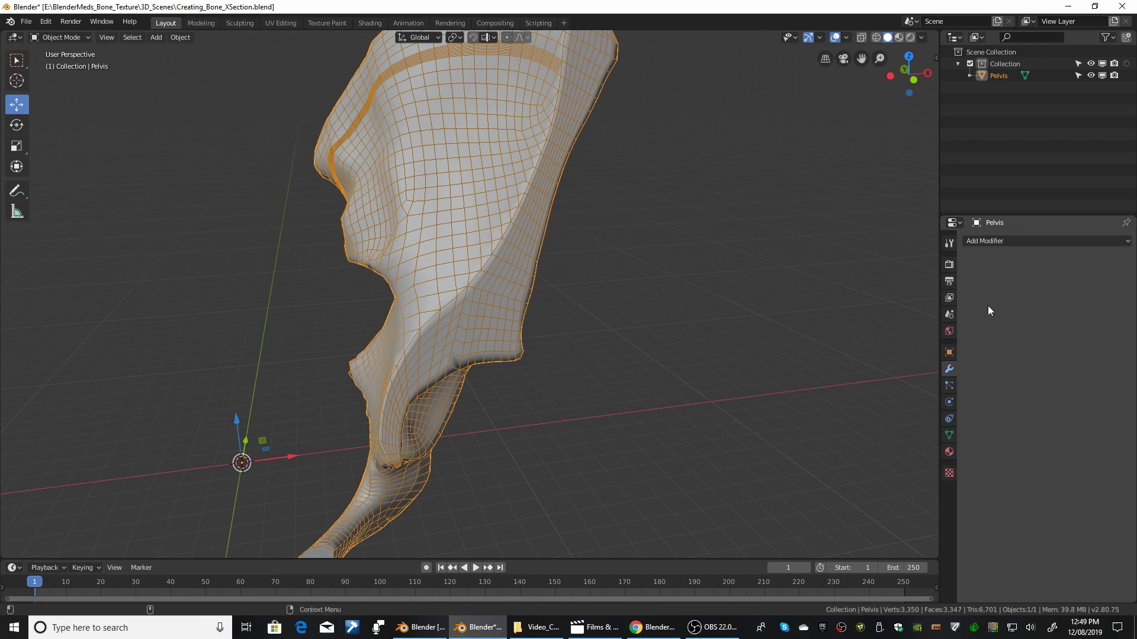
# Add a Subdivision Surface modifier with 2 viewport subdivisions, and hide the overlays to inspect the smoothed cross-section
pyautogui.click(997, 241)
pyautogui.click(906, 436)
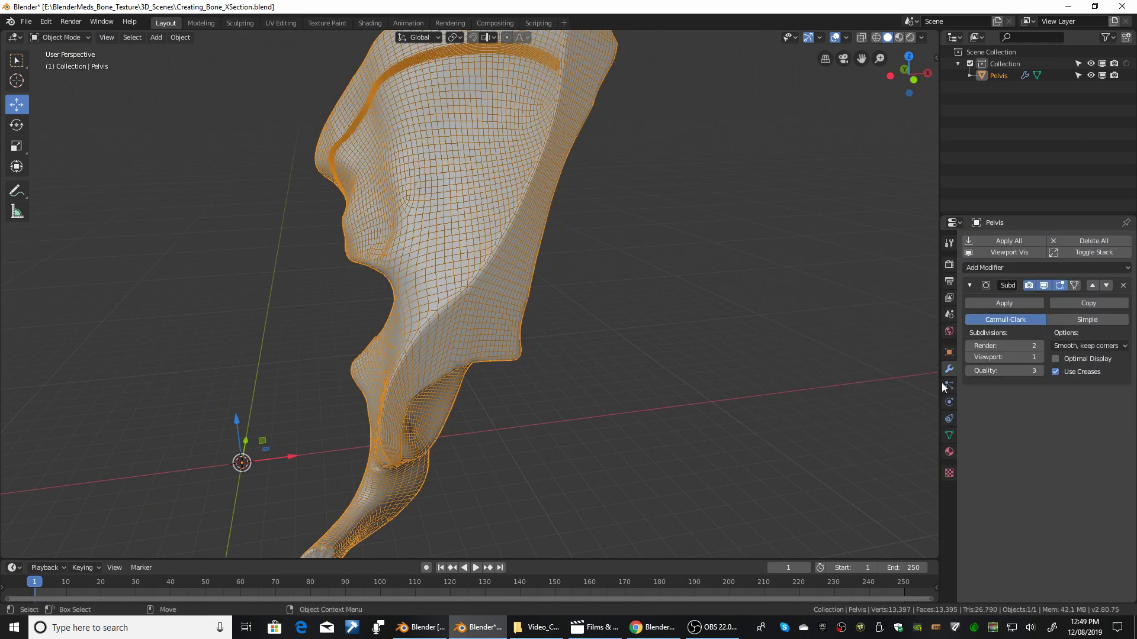
pyautogui.click(1038, 358)
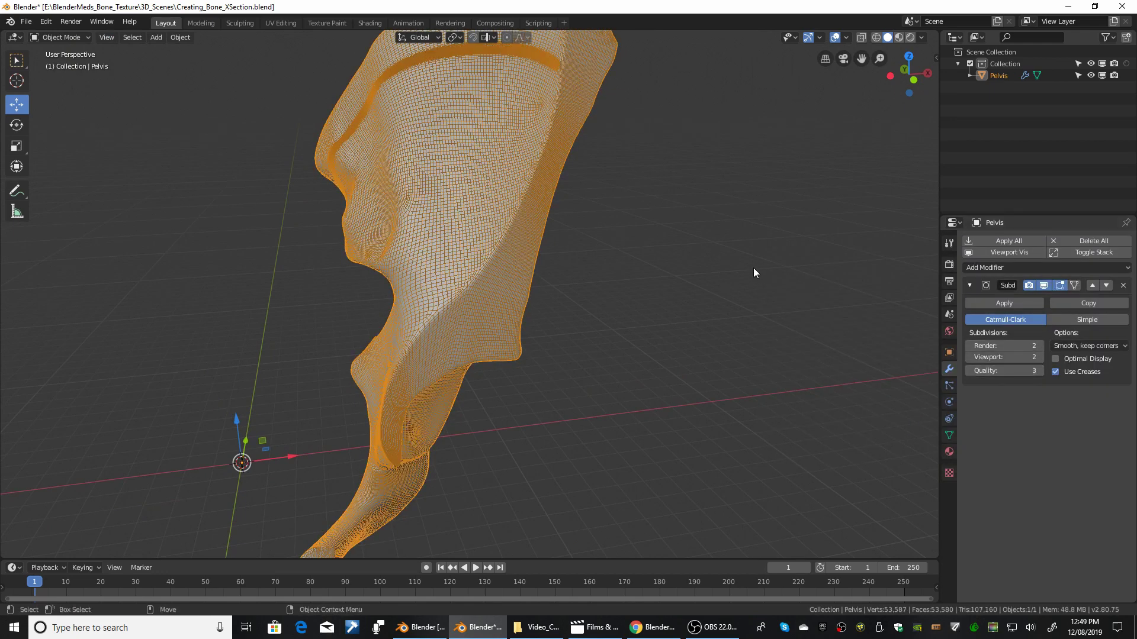
pyautogui.click(836, 37)
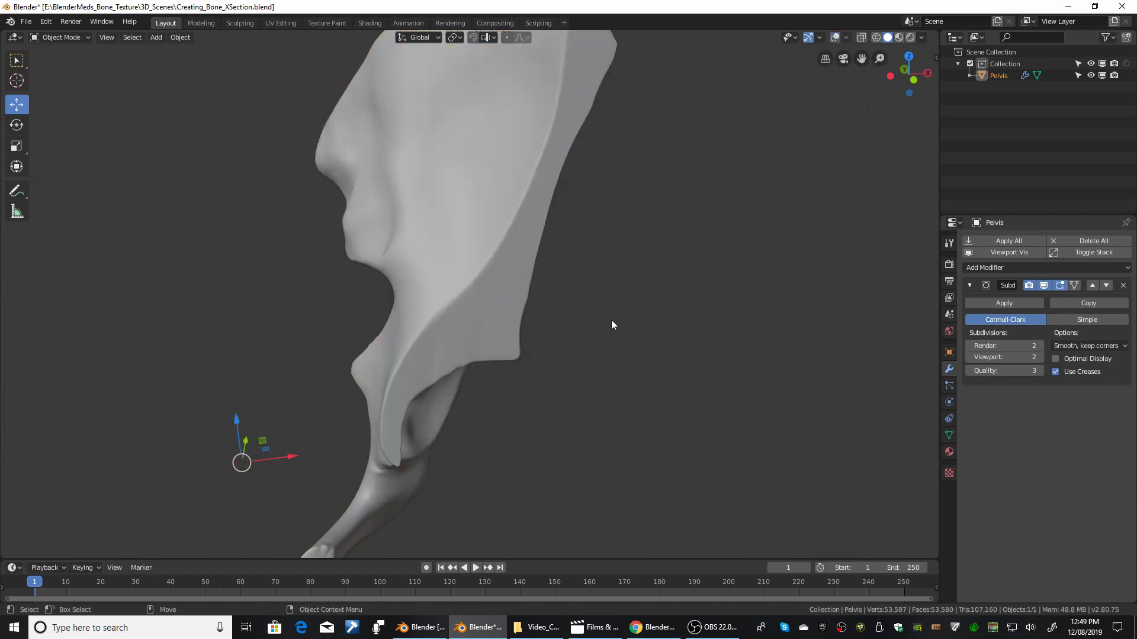
pyautogui.moveTo(611, 320); pyautogui.dragTo(548, 355, button='middle')
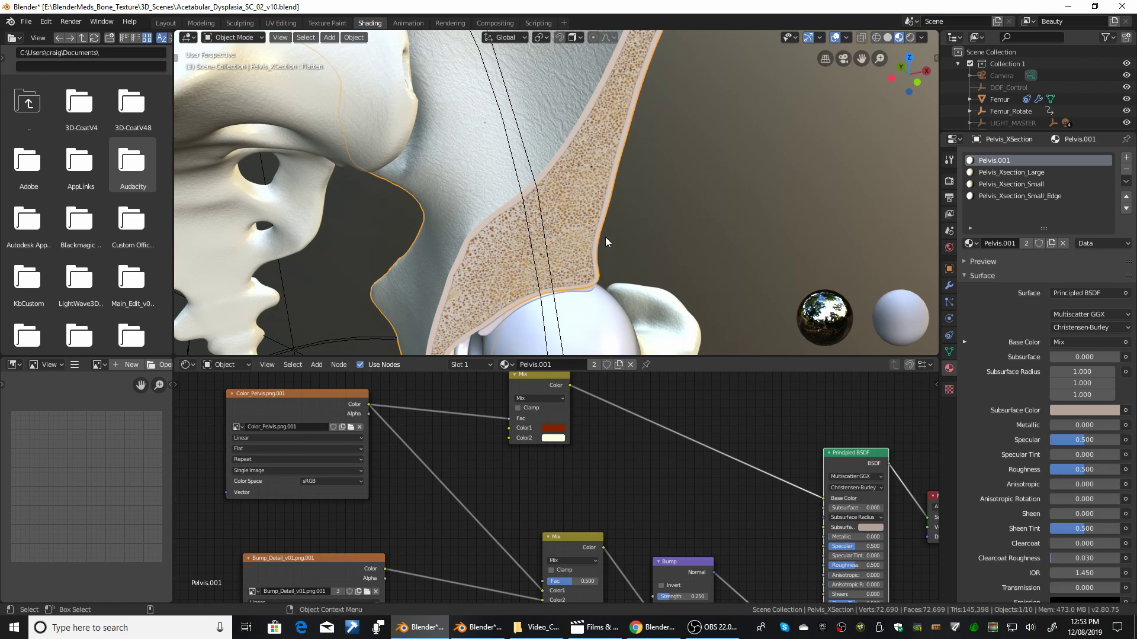
# Preview the Color_Pelvis texture, the colour Mix node and the Principled BSDF of the Pelvis.001 material in turn
pyautogui.moveTo(764, 439); pyautogui.dragTo(633, 444, button='middle')
pyautogui.scroll(1, 633, 444)
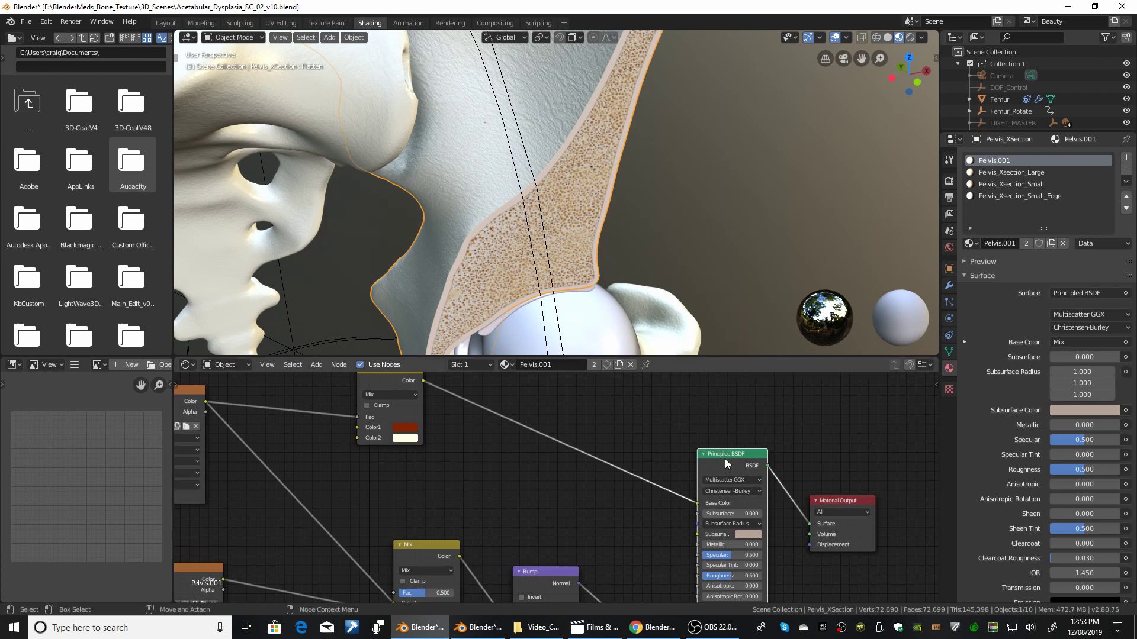
pyautogui.moveTo(410, 499); pyautogui.dragTo(610, 540, button='middle')
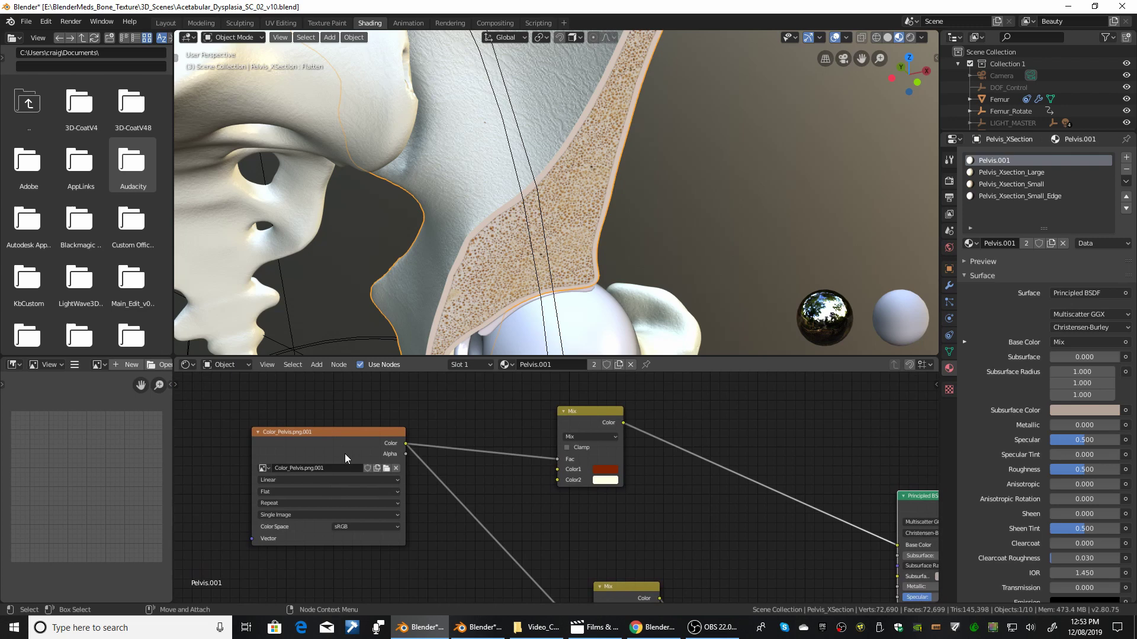
pyautogui.keyDown('ctrl'); pyautogui.keyDown('shift'); pyautogui.click(320, 439); pyautogui.keyUp('shift'); pyautogui.keyUp('ctrl')
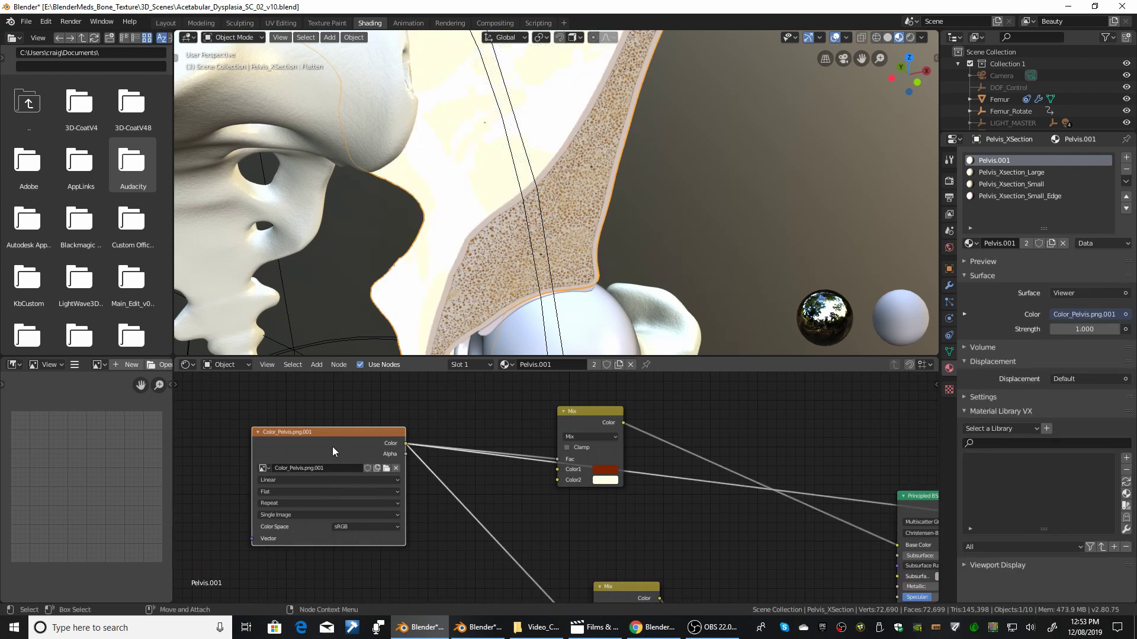
pyautogui.keyDown('ctrl'); pyautogui.keyDown('shift'); pyautogui.click(580, 414); pyautogui.keyUp('shift'); pyautogui.keyUp('ctrl')
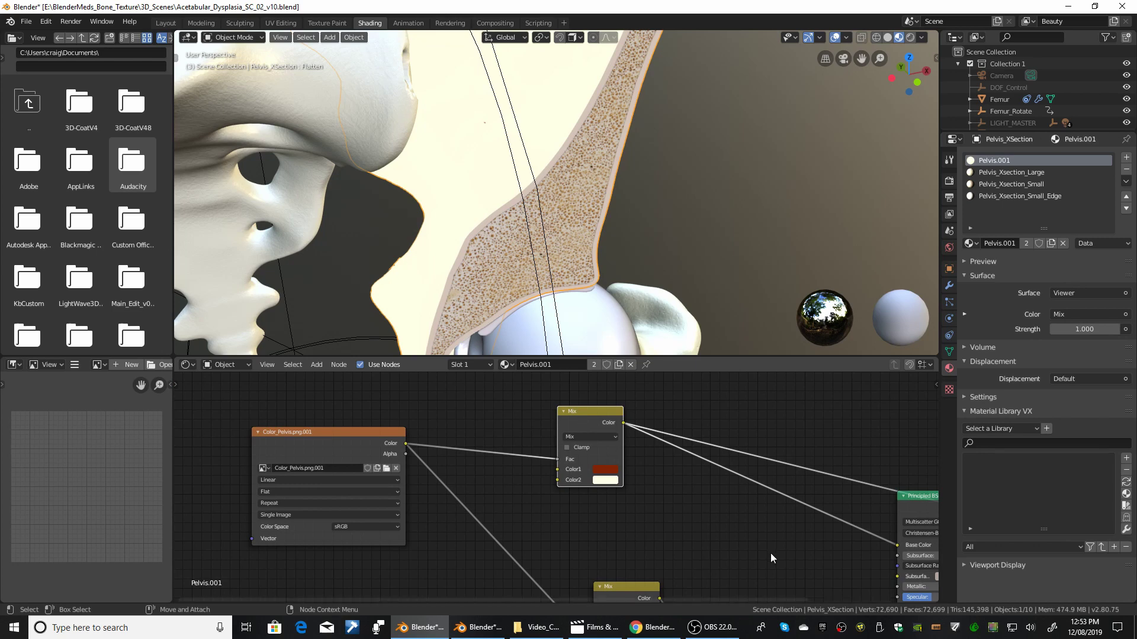
pyautogui.moveTo(891, 532); pyautogui.dragTo(738, 439, button='middle')
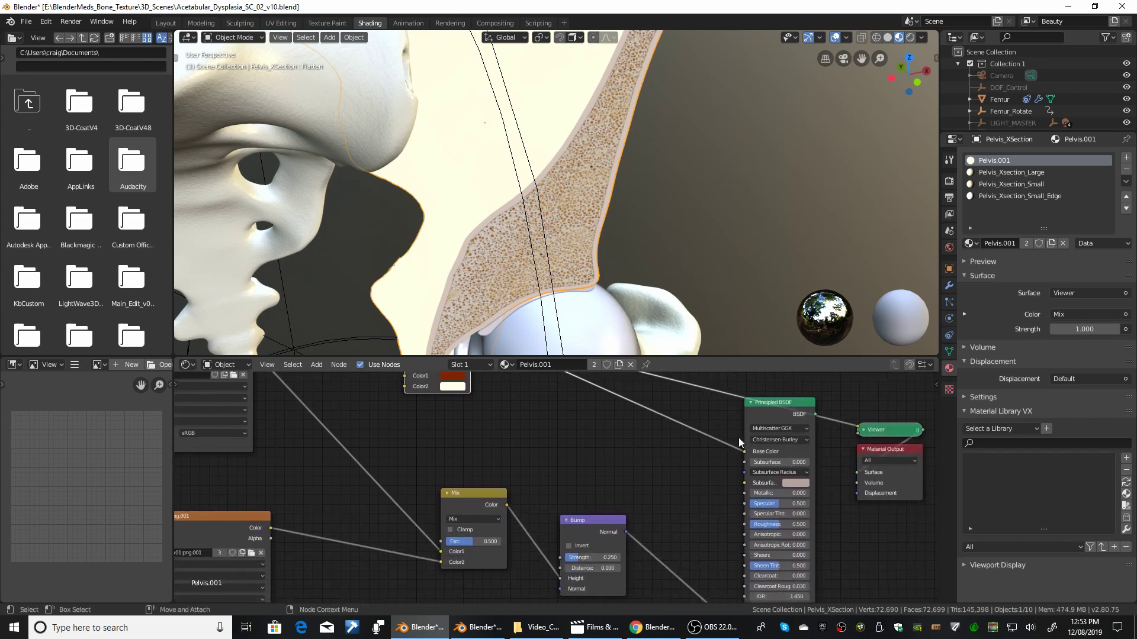
pyautogui.keyDown('ctrl'); pyautogui.keyDown('shift'); pyautogui.click(770, 408); pyautogui.keyUp('shift'); pyautogui.keyUp('ctrl')
# Preview the Bump_Detail_v01 texture, its Mix node and the Bump node, and restore the Principled BSDF output
pyautogui.moveTo(294, 482); pyautogui.dragTo(389, 384, button='middle')
pyautogui.keyDown('ctrl'); pyautogui.keyDown('shift'); pyautogui.click(406, 458); pyautogui.keyUp('shift'); pyautogui.keyUp('ctrl')
pyautogui.keyDown('ctrl'); pyautogui.keyDown('shift'); pyautogui.click(549, 427); pyautogui.keyUp('shift'); pyautogui.keyUp('ctrl')
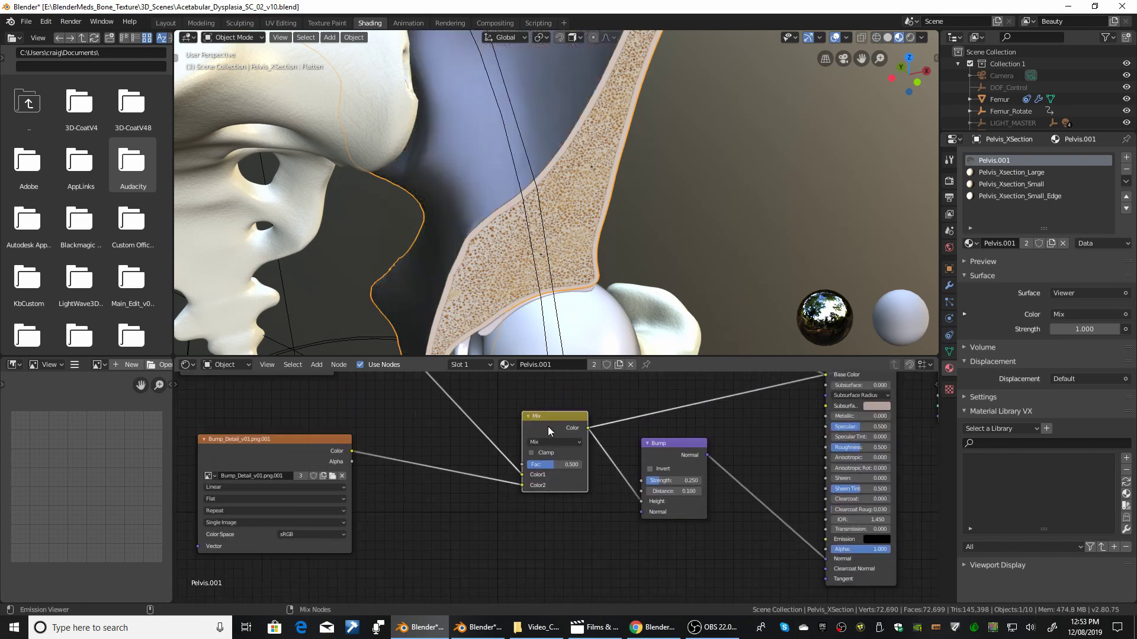
pyautogui.keyDown('ctrl'); pyautogui.keyDown('shift'); pyautogui.click(663, 449); pyautogui.keyUp('shift'); pyautogui.keyUp('ctrl')
pyautogui.moveTo(720, 441); pyautogui.dragTo(520, 572, button='middle')
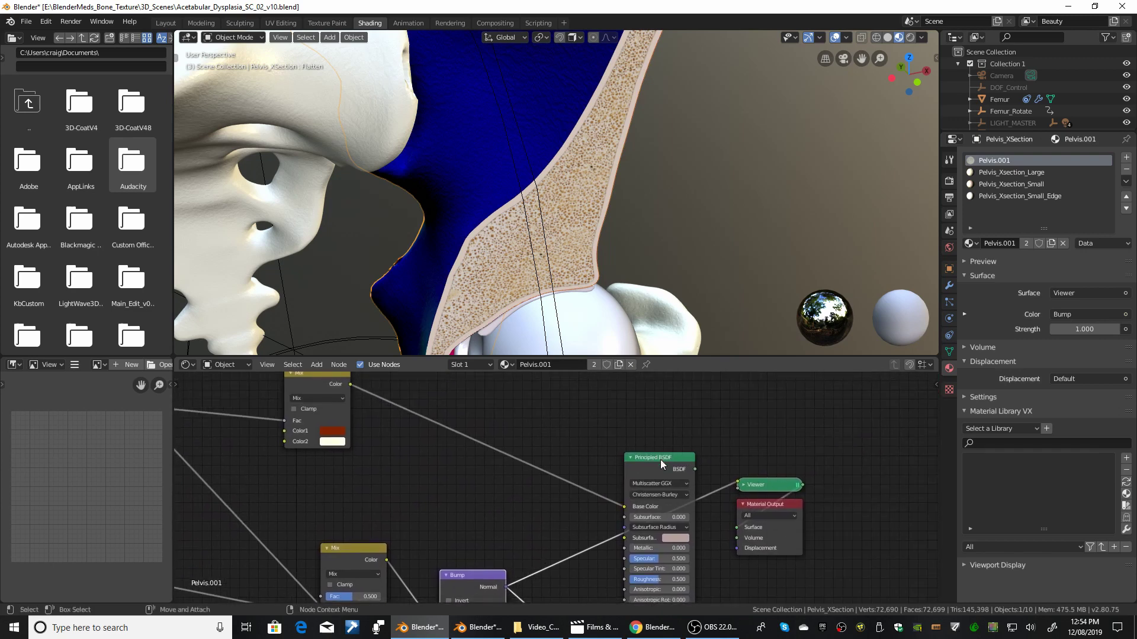
pyautogui.keyDown('ctrl'); pyautogui.keyDown('shift'); pyautogui.click(661, 464); pyautogui.keyUp('shift'); pyautogui.keyUp('ctrl')
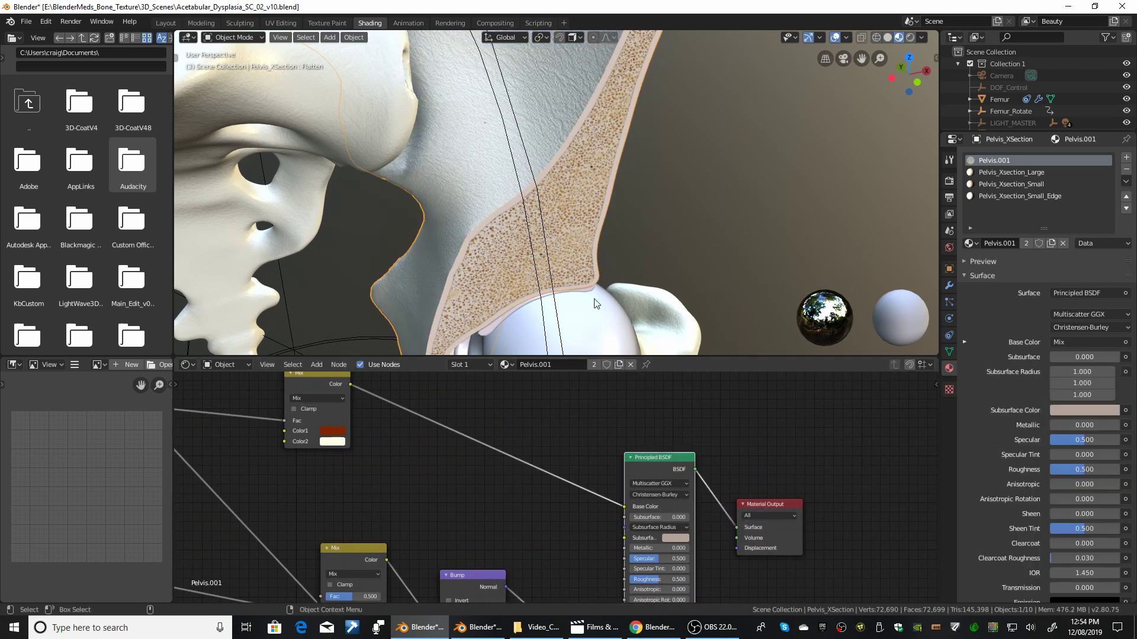
# Select the Pelvis_Xsection_Large material slot and view its whole node tree
pyautogui.moveTo(626, 201)
pyautogui.mouseDown(button='middle')
pyautogui.moveTo(598, 224)
pyautogui.moveTo(609, 180)
pyautogui.moveTo(619, 183)
pyautogui.mouseUp(button='middle')
pyautogui.scroll(-2, 618, 183)
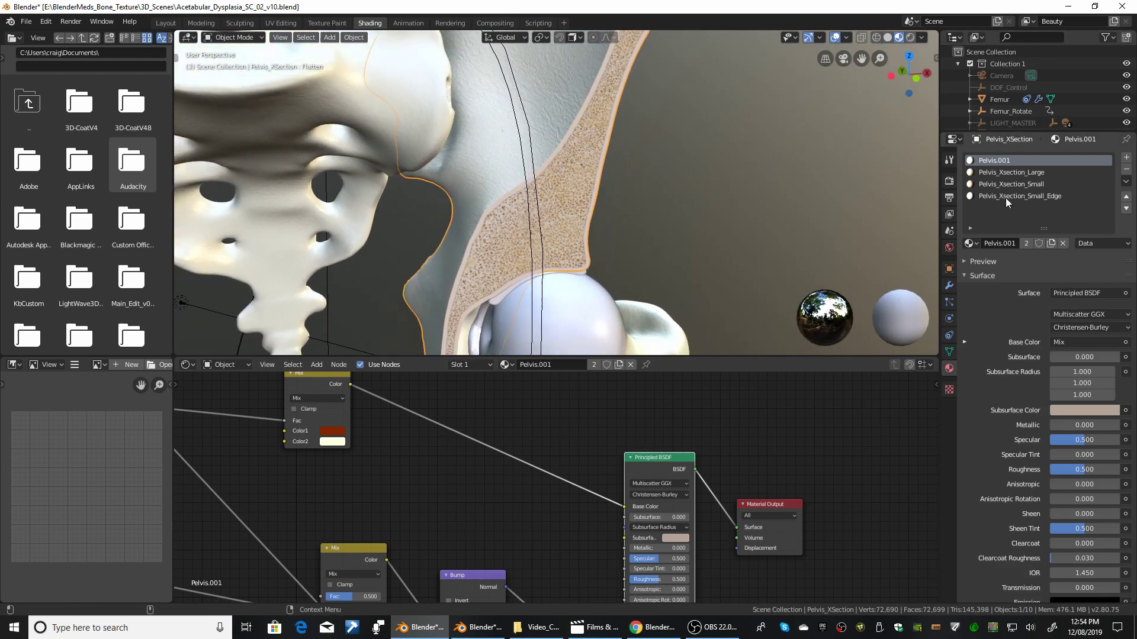
pyautogui.click(1004, 171)
pyautogui.scroll(-6, 425, 450)
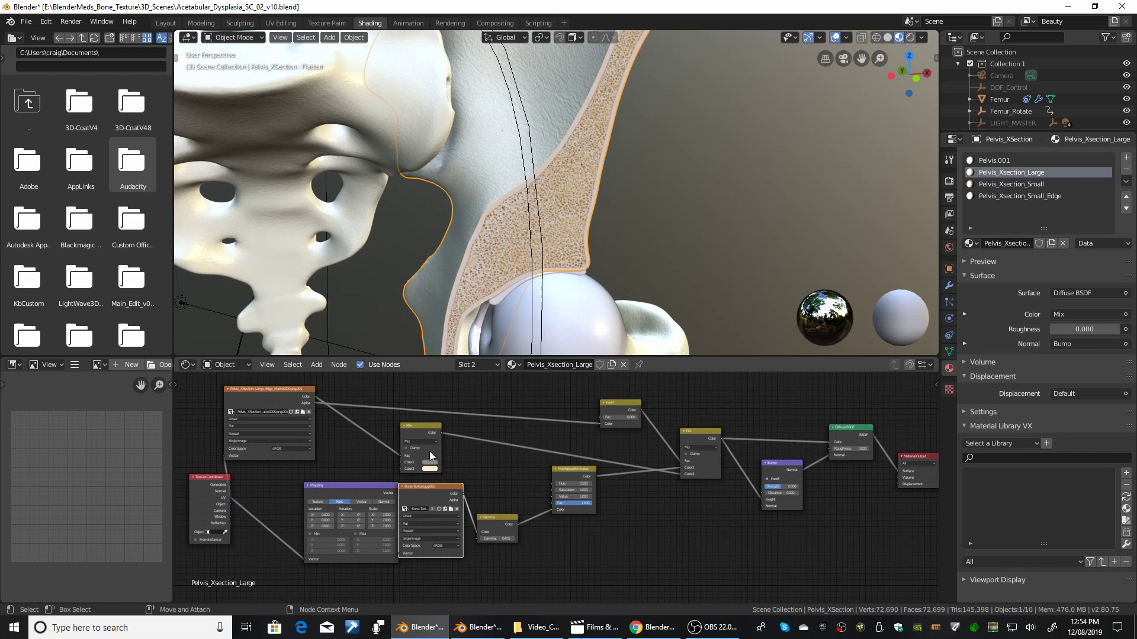
# Move the Material Output node farther away from the Diffuse BSDF node
pyautogui.moveTo(836, 504); pyautogui.dragTo(687, 531, button='middle')
pyautogui.moveTo(764, 489); pyautogui.dragTo(796, 457)
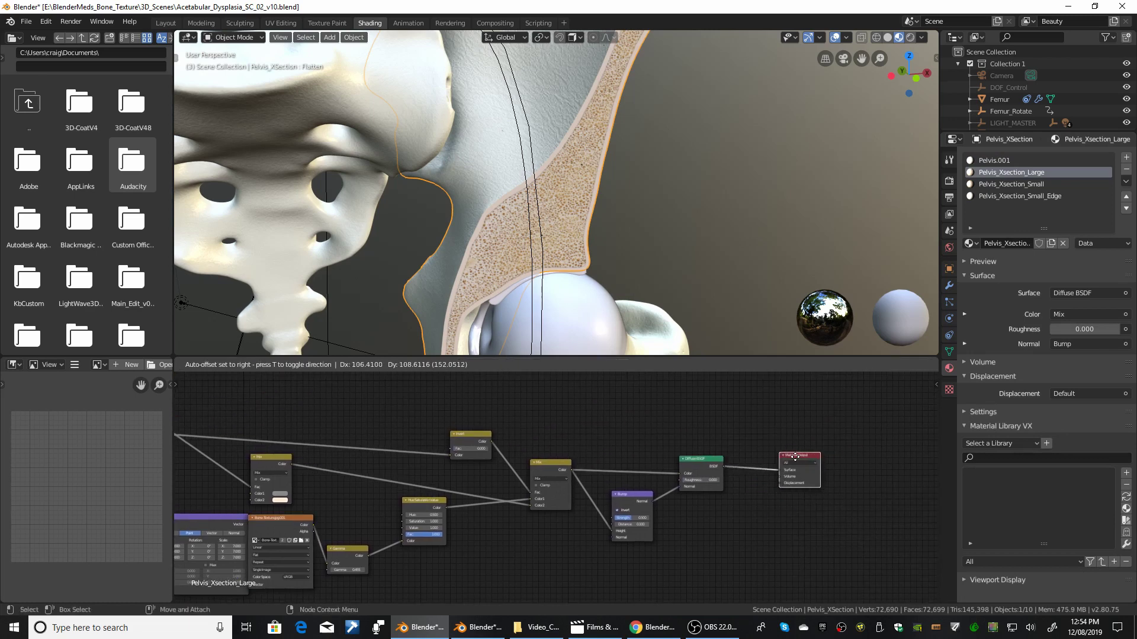
pyautogui.scroll(1, 558, 484)
pyautogui.moveTo(343, 477); pyautogui.dragTo(545, 396, button='middle')
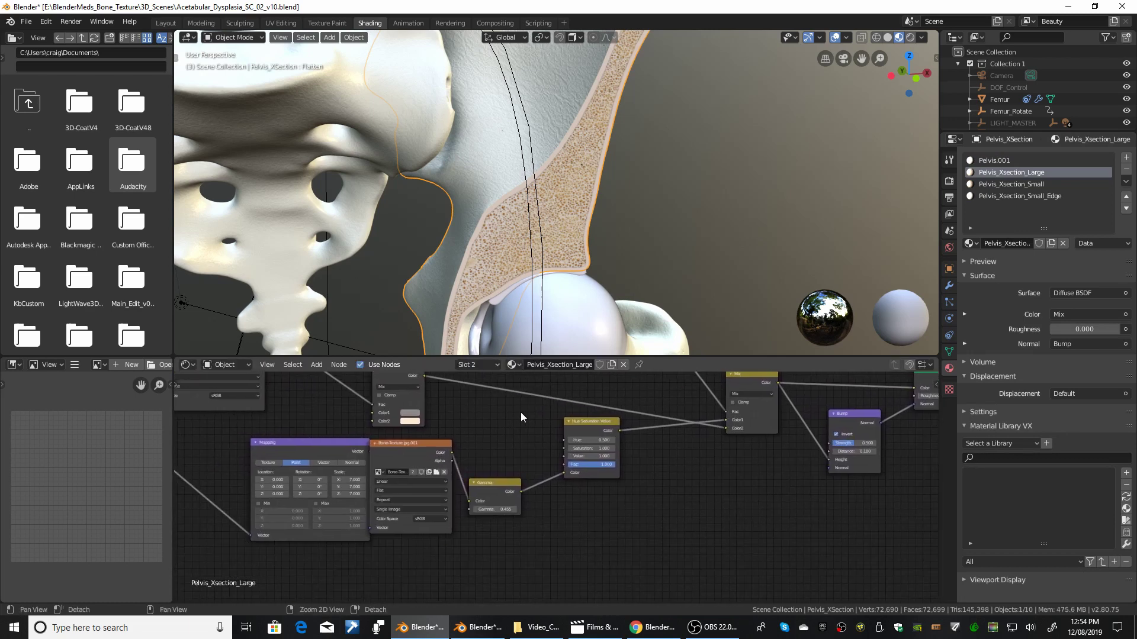
# Spread out the Bone-Texture, Mapping and first Mix nodes, and enlarge the node editor to show the whole tree
pyautogui.moveTo(412, 453); pyautogui.dragTo(425, 535)
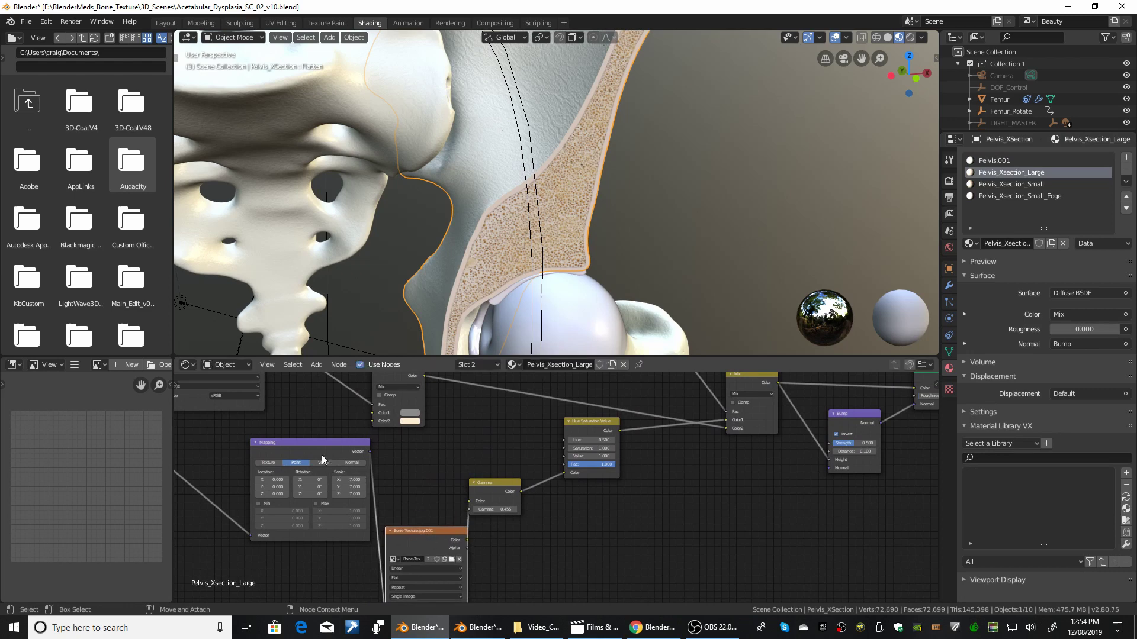
pyautogui.moveTo(325, 457); pyautogui.dragTo(264, 495)
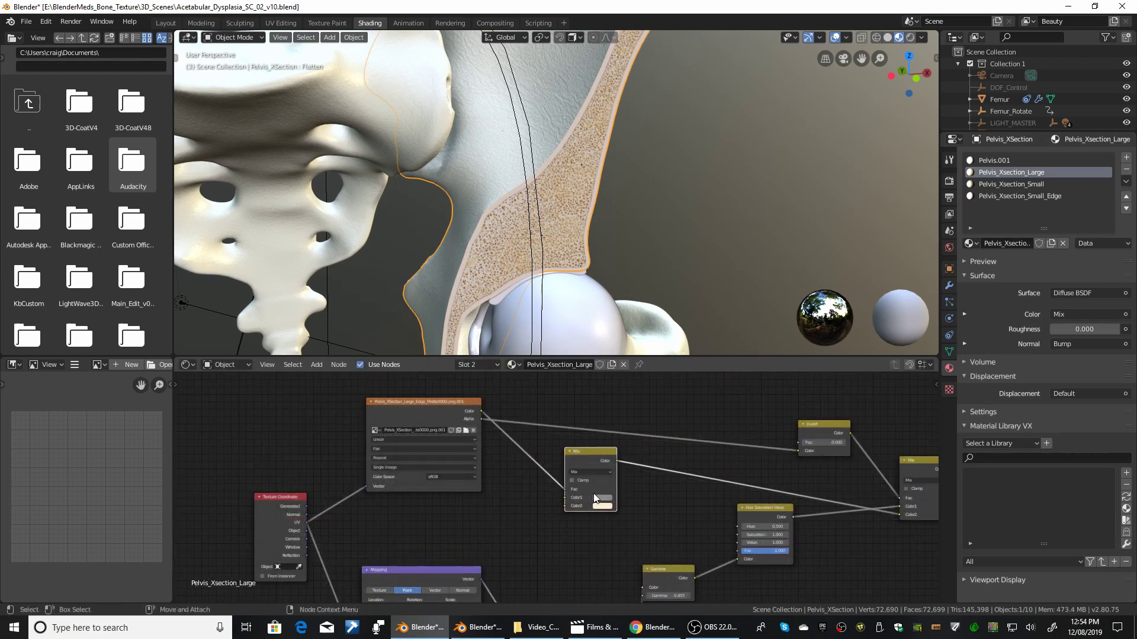
pyautogui.scroll(-2, 513, 496)
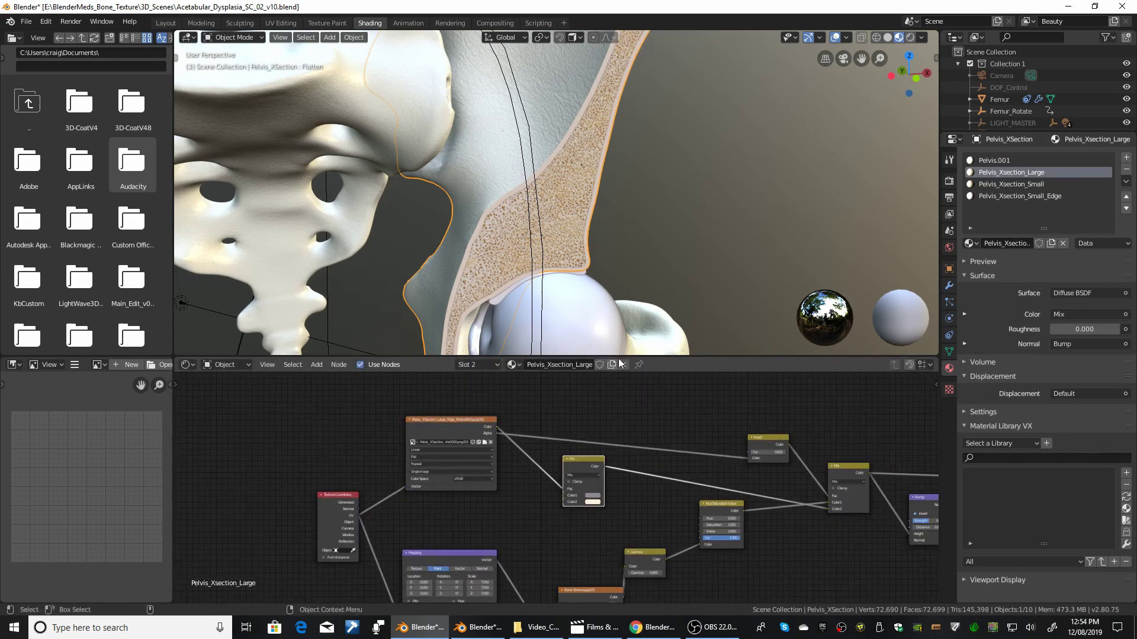
pyautogui.moveTo(620, 355); pyautogui.dragTo(620, 224)
pyautogui.keyDown('ctrl'); pyautogui.hscroll(6, 639, 338); pyautogui.keyUp('ctrl')
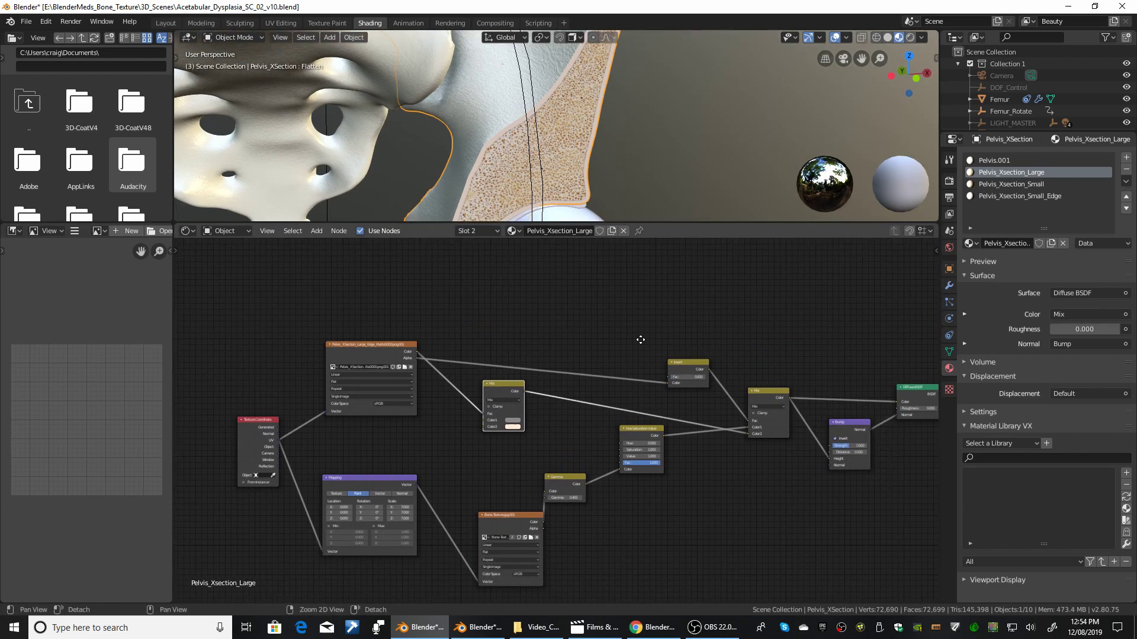
# Delete the mixing, colour-adjustment, Bump and Diffuse BSDF nodes, and preview the Pelvis_XSection_Large_Edge_Matte image on the cross-section
pyautogui.moveTo(874, 324); pyautogui.dragTo(438, 567)
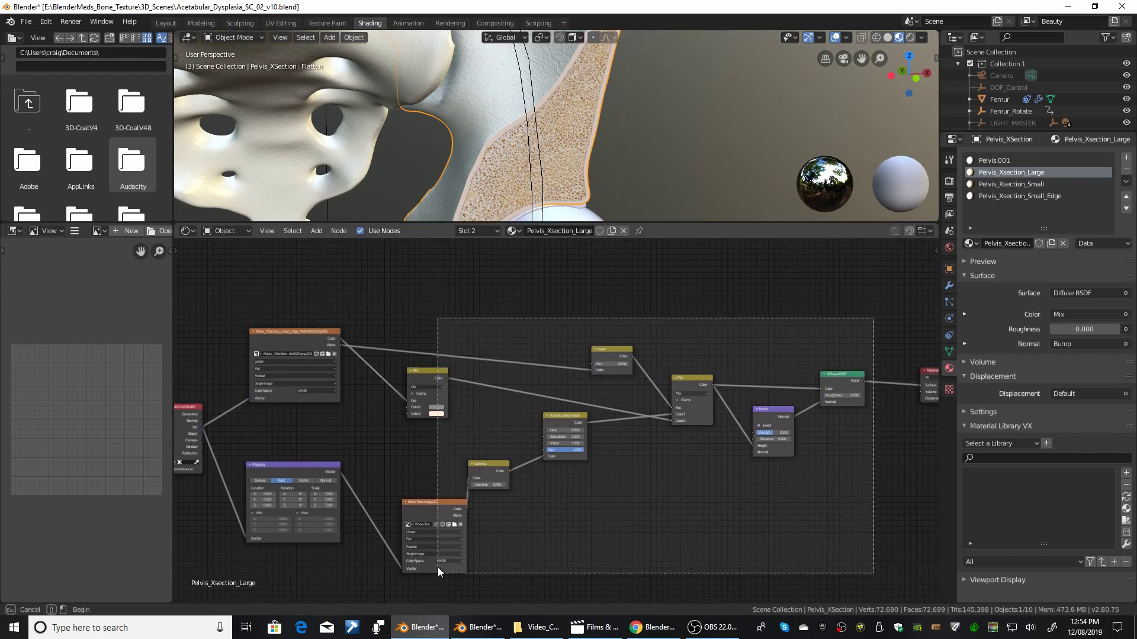
pyautogui.press('x')
pyautogui.keyDown('ctrl'); pyautogui.hscroll(-3, 438, 567); pyautogui.keyUp('ctrl')
pyautogui.keyDown('ctrl'); pyautogui.keyDown('shift'); pyautogui.click(427, 363); pyautogui.keyUp('shift'); pyautogui.keyUp('ctrl')
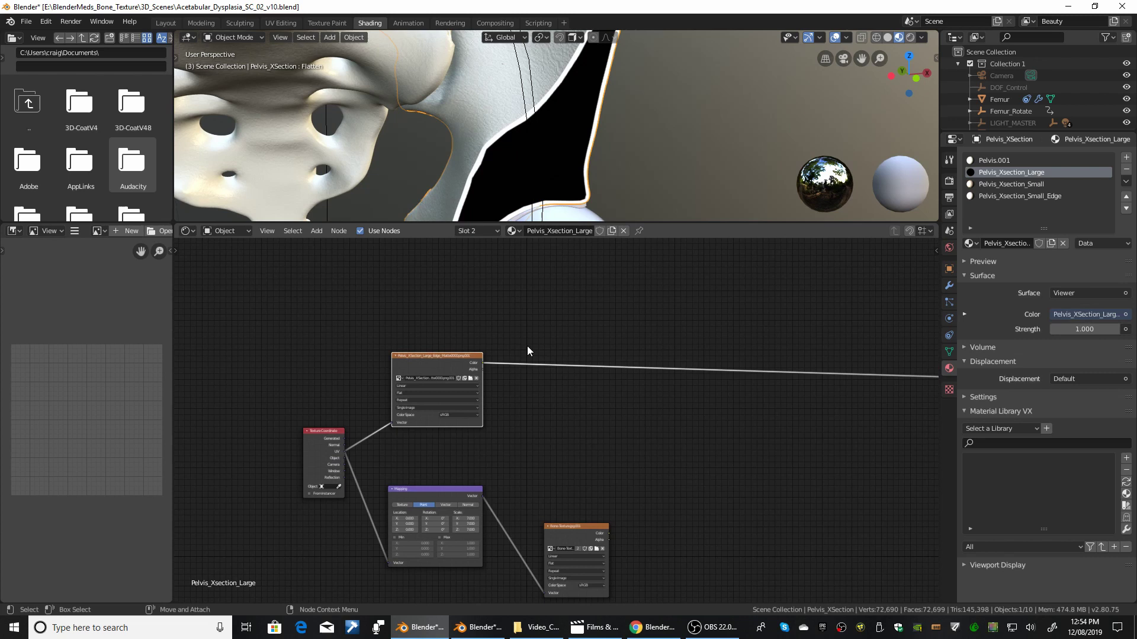
pyautogui.scroll(2, 549, 169)
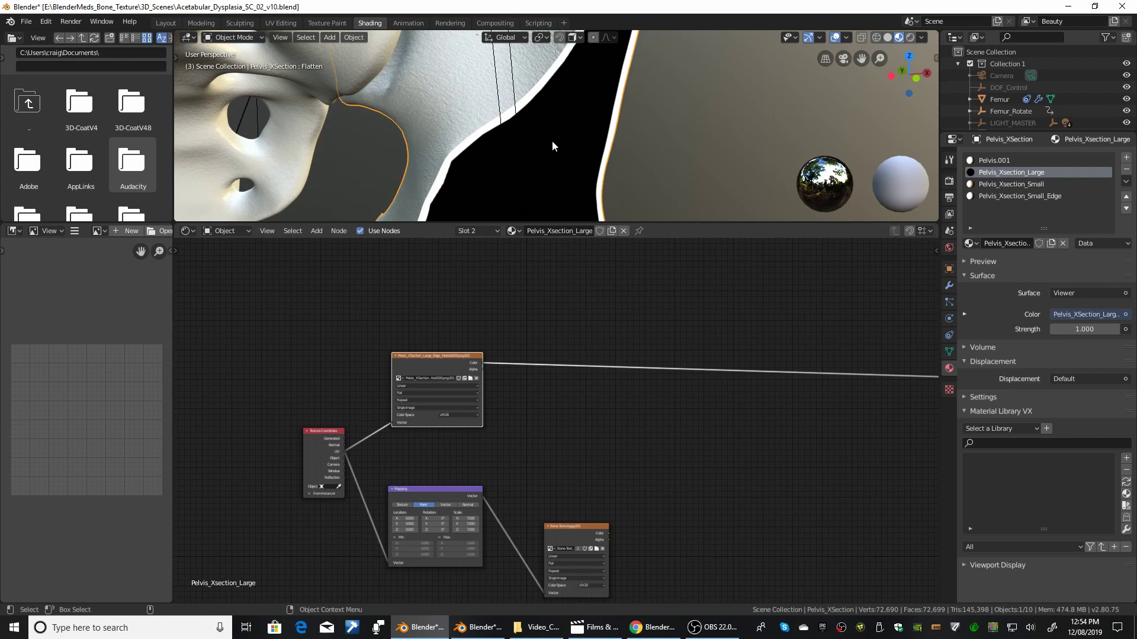
# Preview the Bone-Texture.jpg.001 image on the cross-section and delete its Mapping node
pyautogui.moveTo(709, 447); pyautogui.dragTo(568, 349, button='middle')
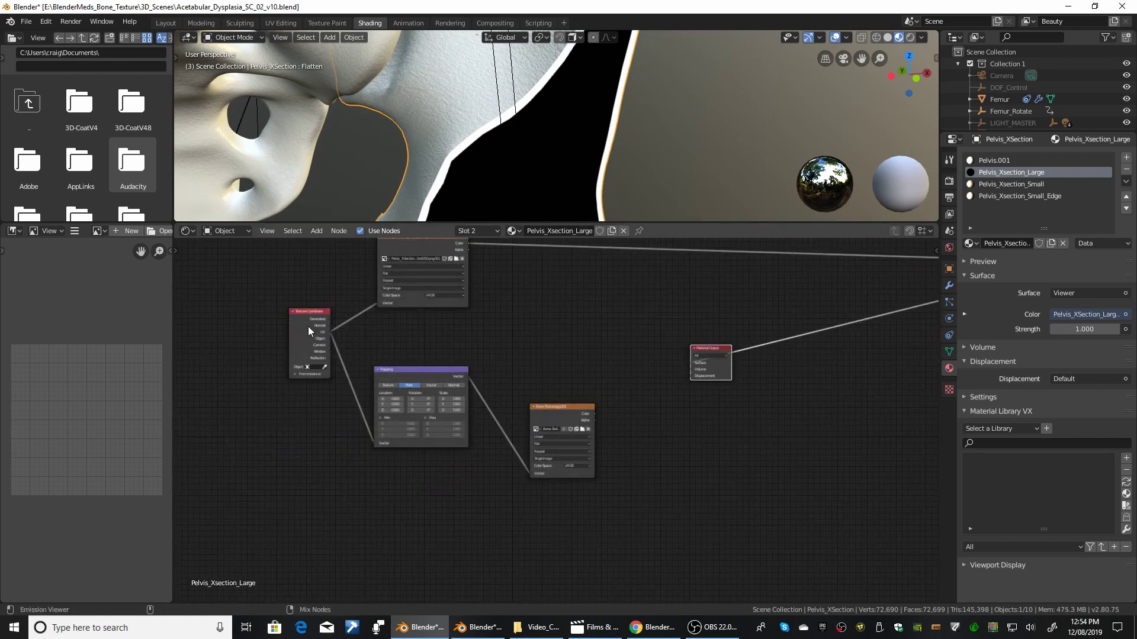
pyautogui.keyDown('ctrl'); pyautogui.keyDown('shift'); pyautogui.click(553, 406); pyautogui.keyUp('shift'); pyautogui.keyUp('ctrl')
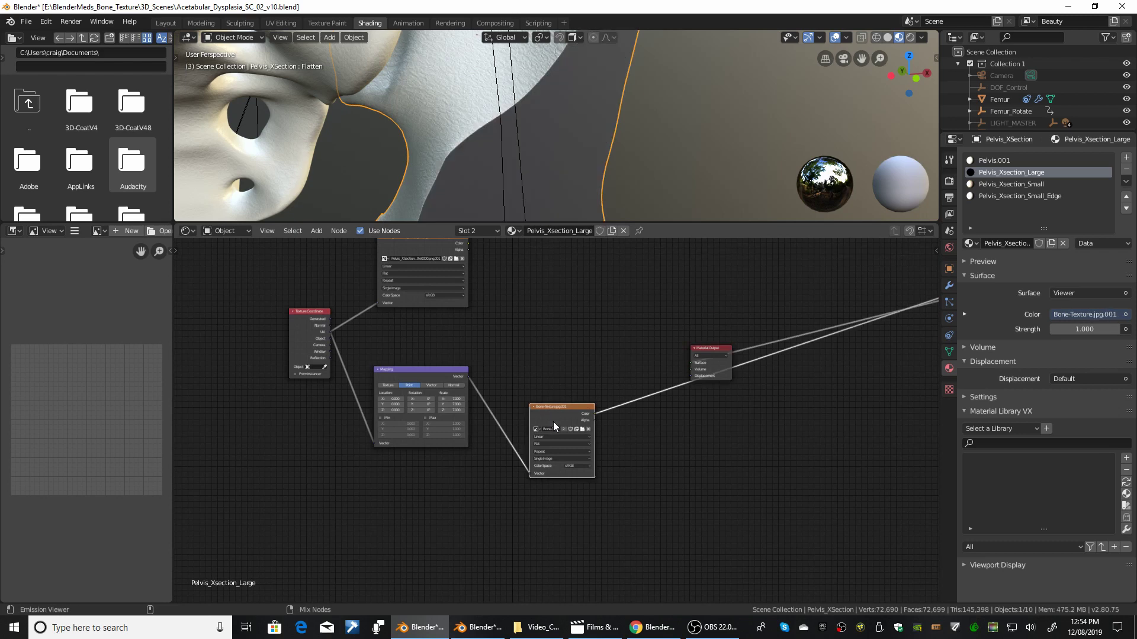
pyautogui.click(409, 373)
pyautogui.press('x')
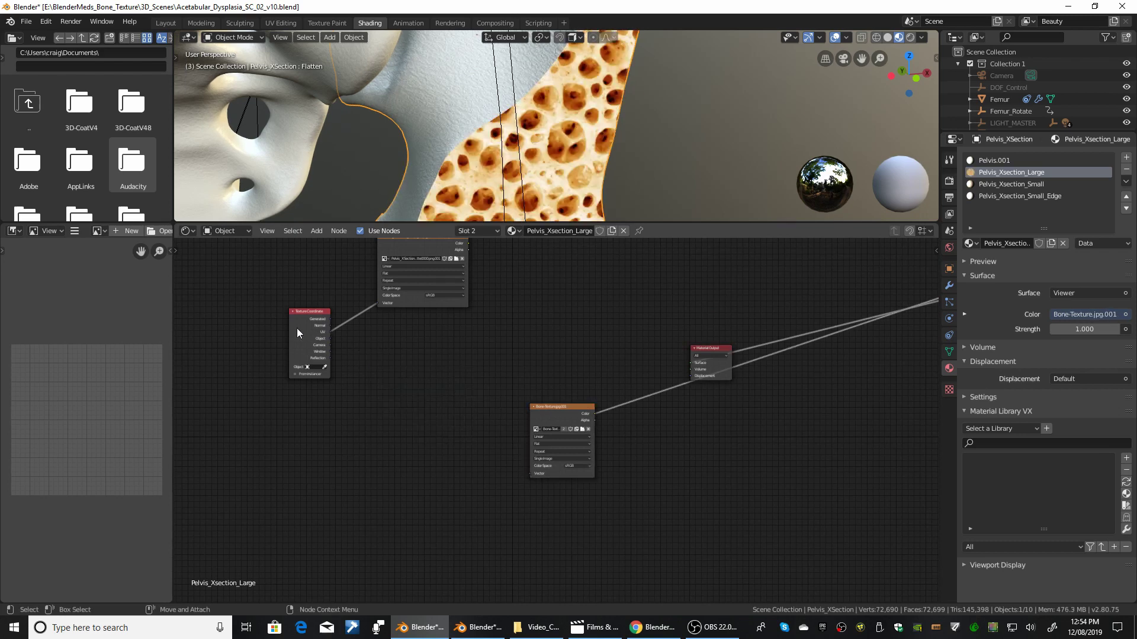
# Reposition the Texture Coordinate node below the edge matte image and the Bone-Texture node above the Material Output, checking the unscaled texture
pyautogui.moveTo(297, 329); pyautogui.dragTo(272, 370)
pyautogui.moveTo(467, 311); pyautogui.dragTo(446, 352, button='middle')
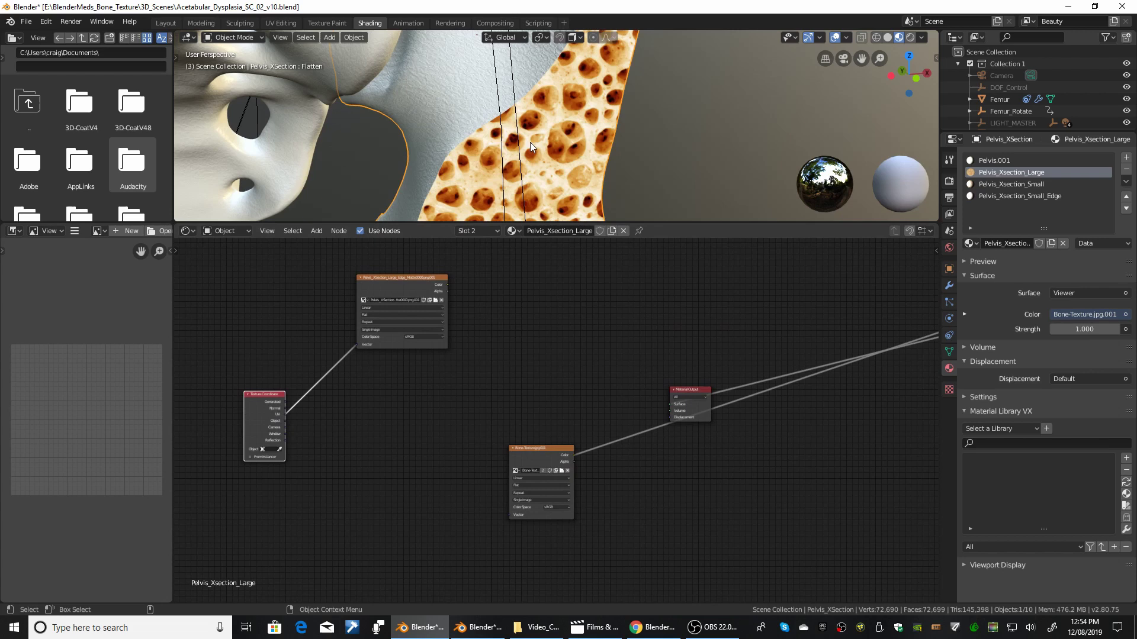
pyautogui.moveTo(549, 461); pyautogui.dragTo(690, 305)
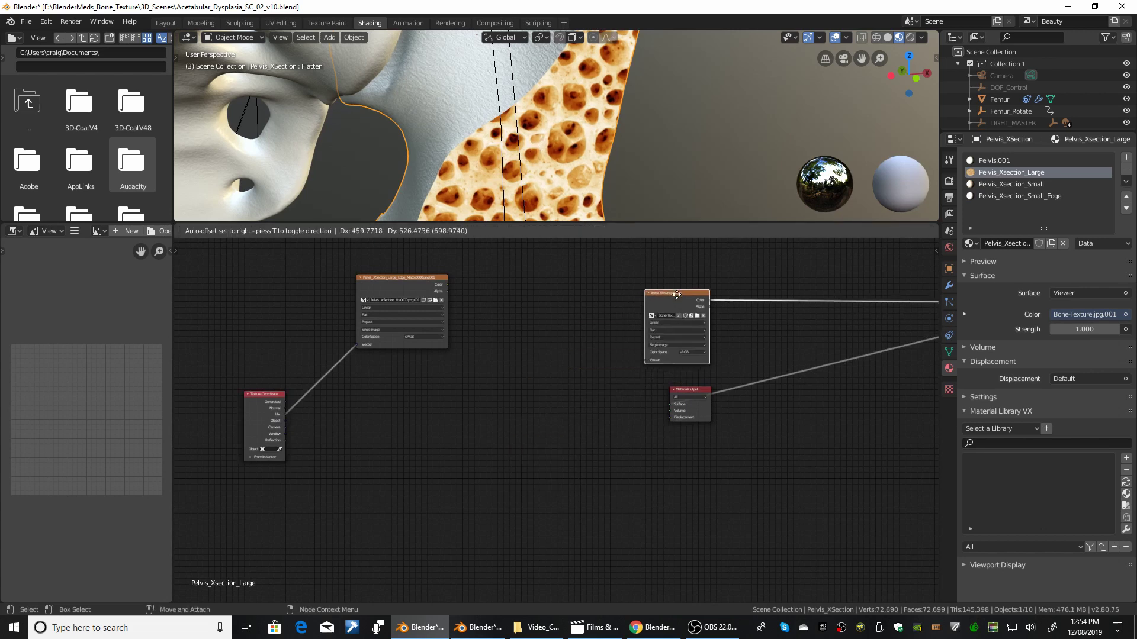
pyautogui.moveTo(690, 305); pyautogui.dragTo(498, 370, button='middle')
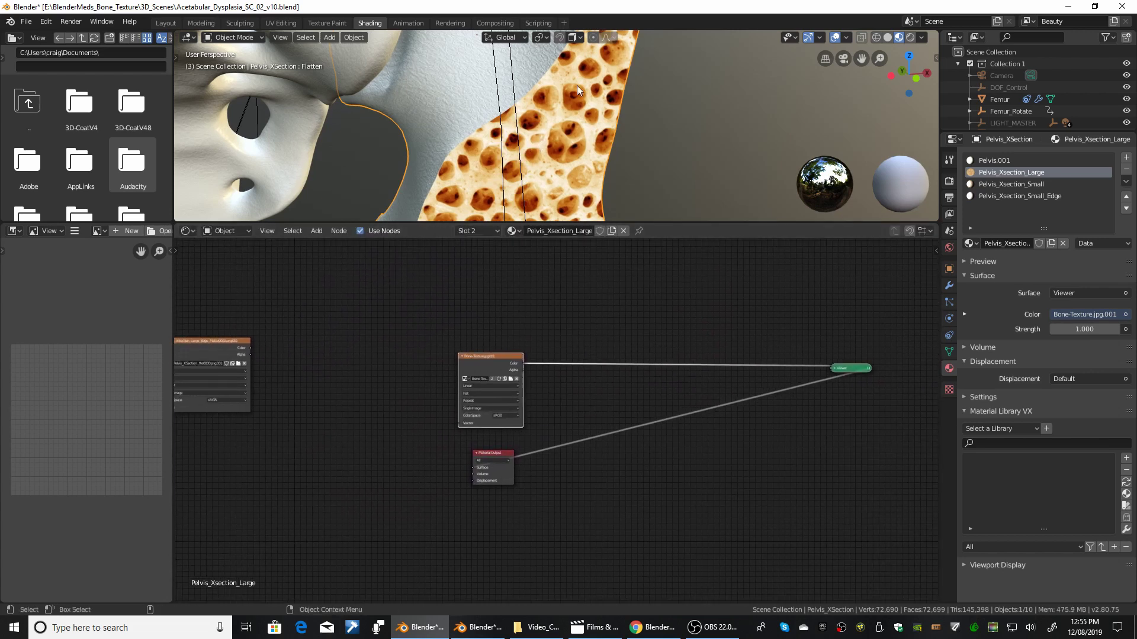
pyautogui.scroll(-5, 581, 153)
pyautogui.scroll(3, 581, 153)
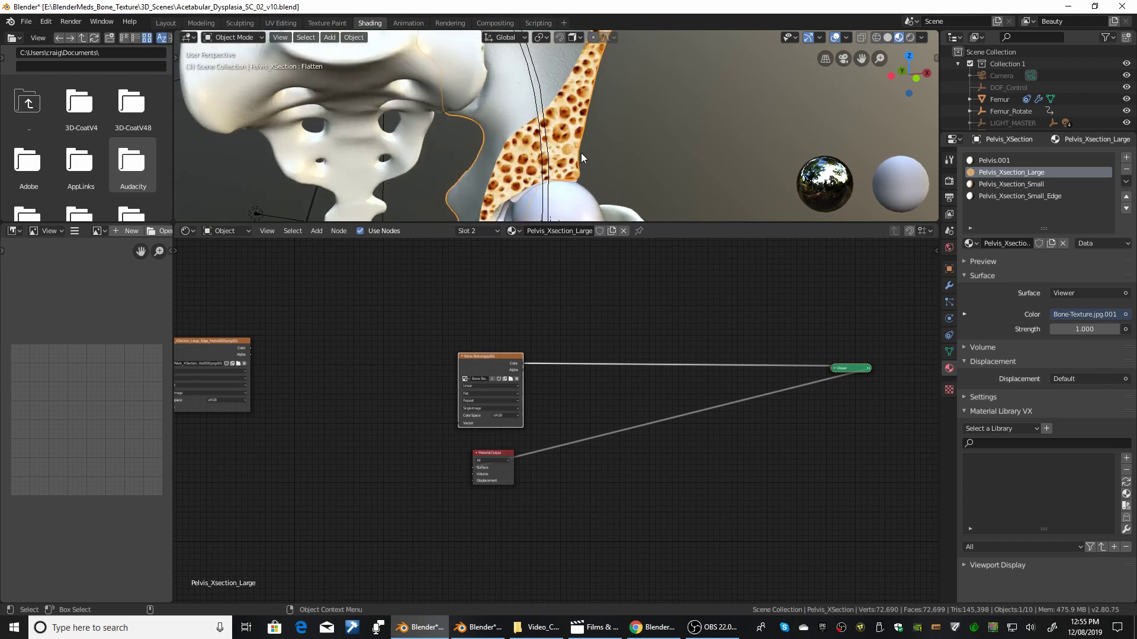
pyautogui.scroll(2, 581, 153)
# Link the Texture Coordinate node's UV output to the Bone-Texture image's Vector input
pyautogui.moveTo(333, 428); pyautogui.dragTo(514, 397, button='middle')
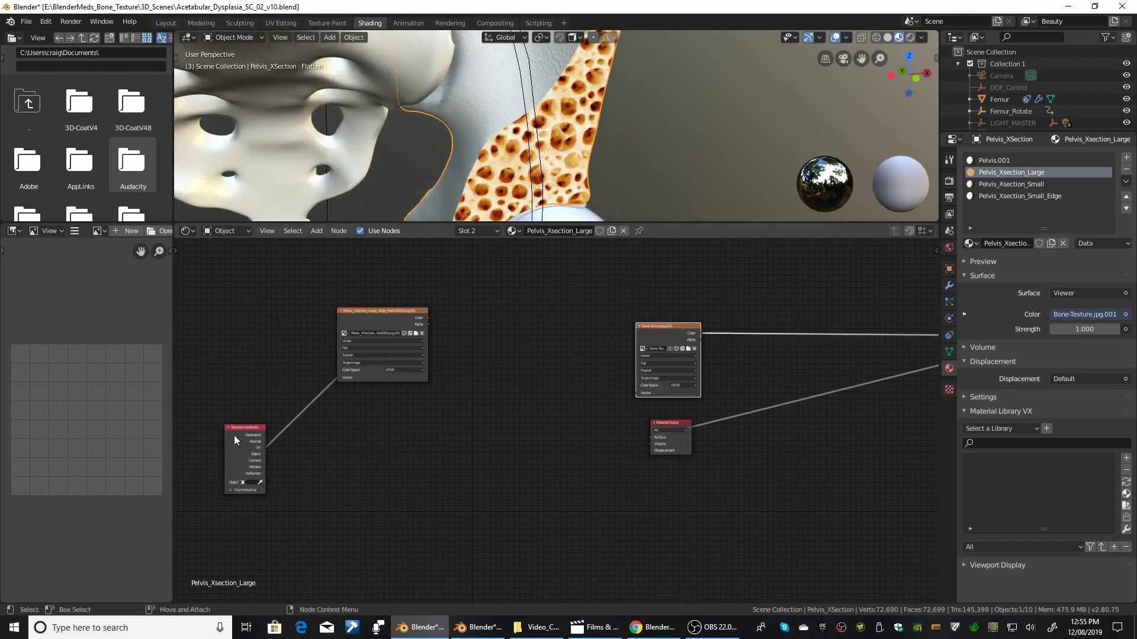
pyautogui.moveTo(234, 442); pyautogui.dragTo(650, 388)
pyautogui.scroll(1, 251, 382)
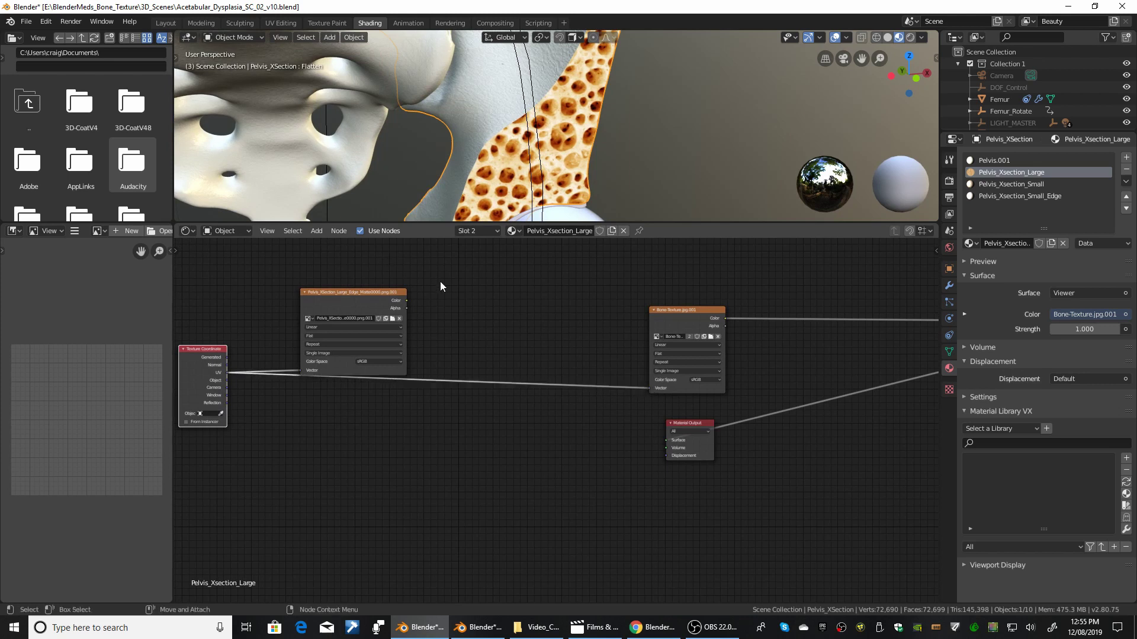
# Insert a Mapping node on the link between the Texture Coordinate and Bone-Texture nodes
pyautogui.hotkey('shift', 'a')
pyautogui.click(524, 302)
pyautogui.write('MAPP')
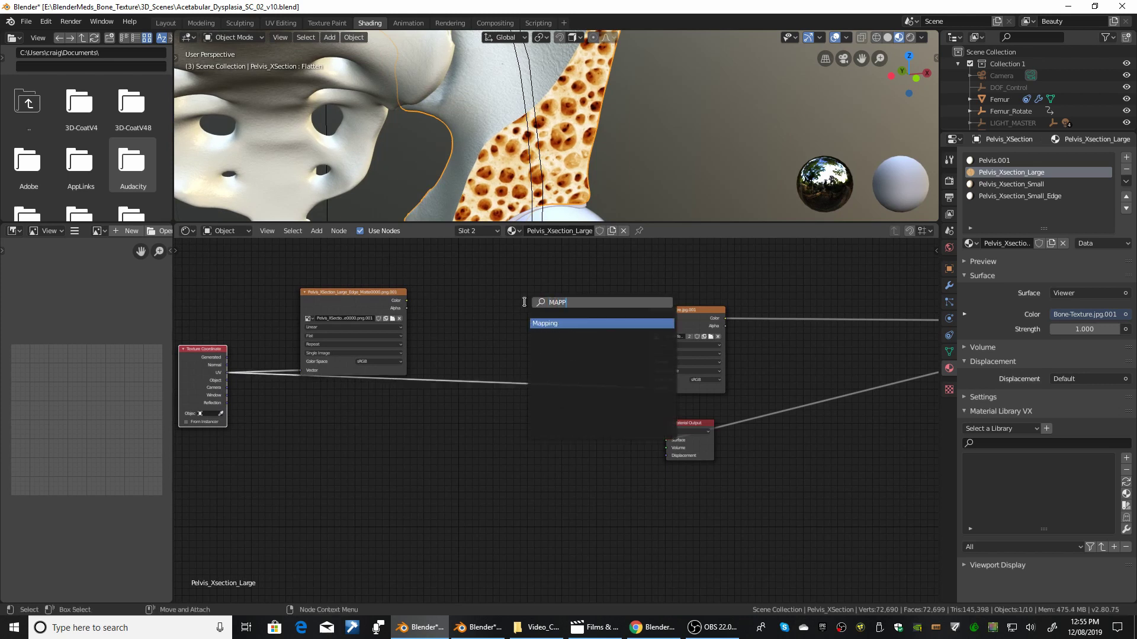
pyautogui.press('Return')
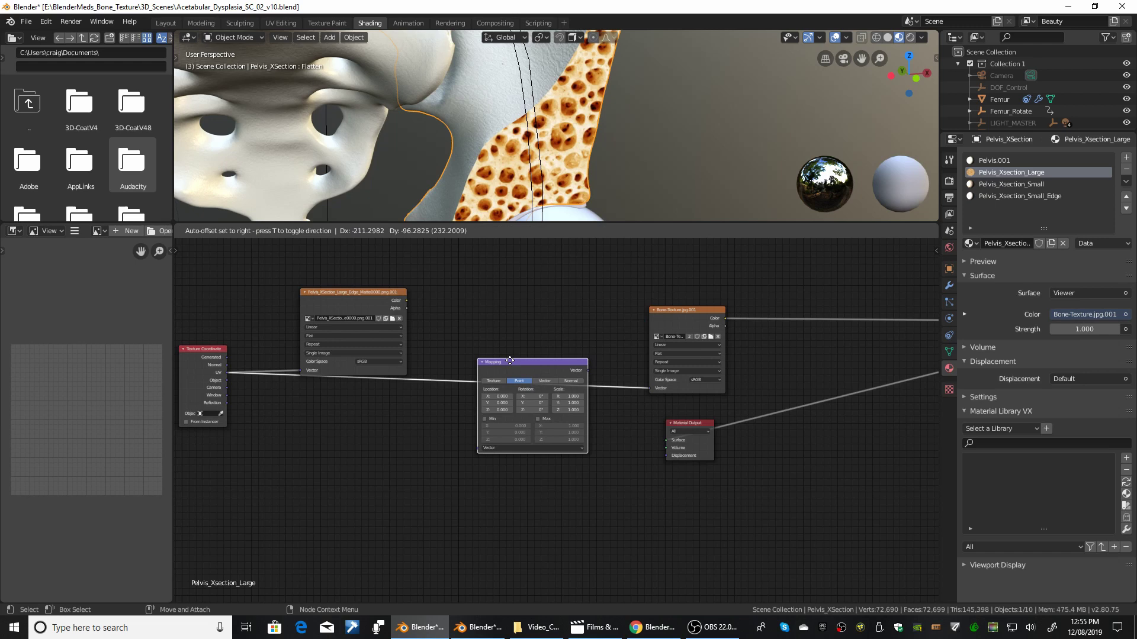
pyautogui.click(502, 372)
# Set the Mapping node's scale to 7 in X, Y and Z and inspect the texture tiling on the cross-section
pyautogui.scroll(3, 604, 397)
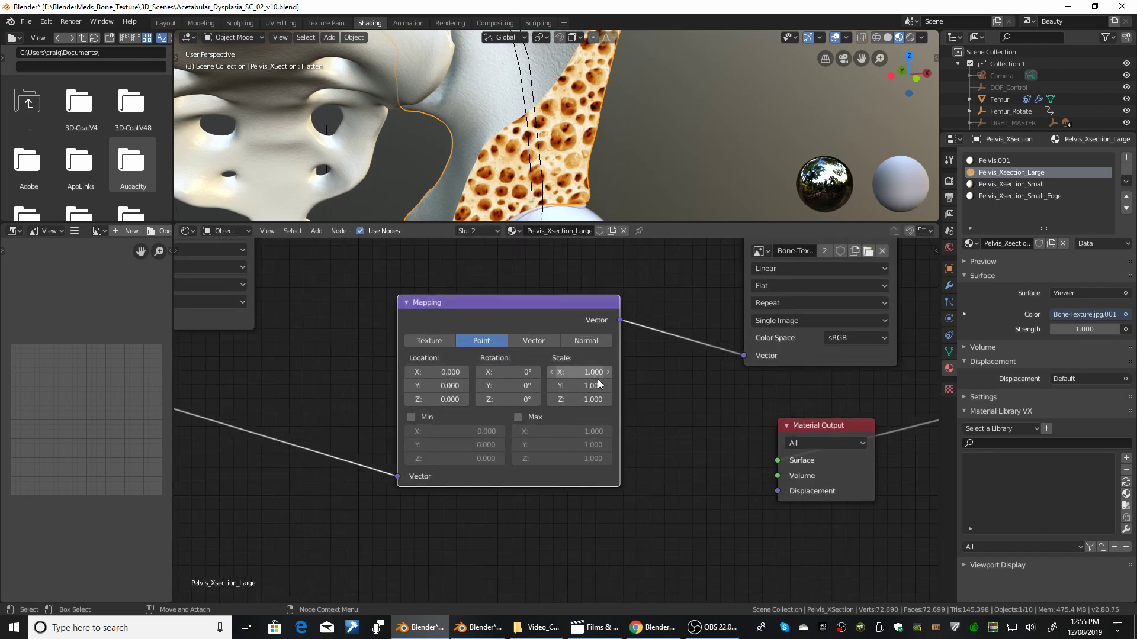
pyautogui.scroll(1, 592, 376)
pyautogui.click(587, 374)
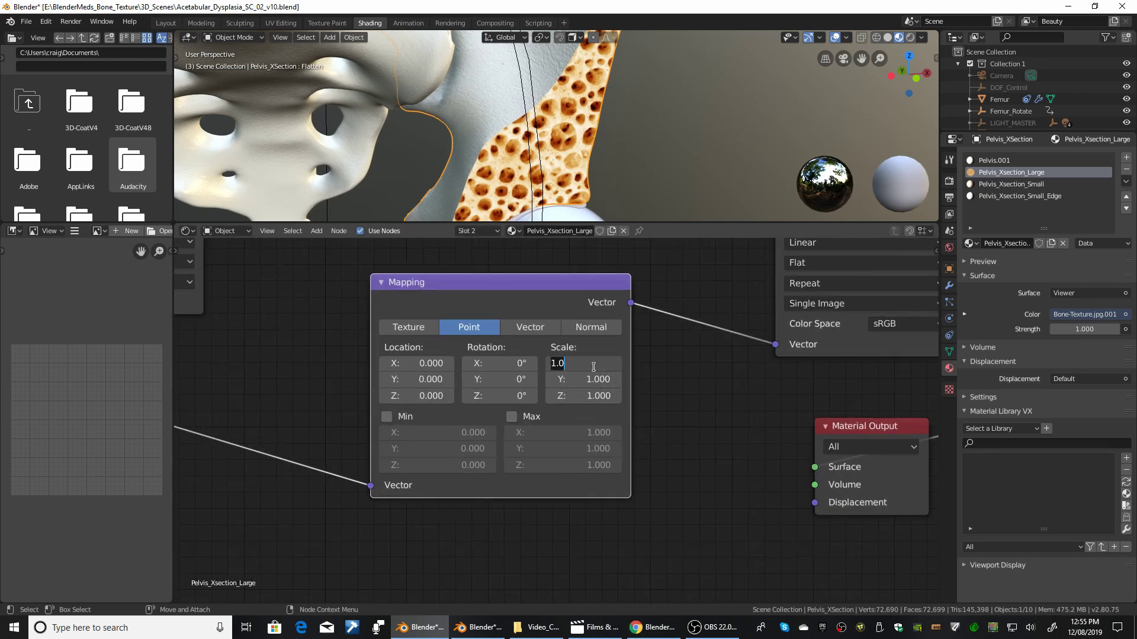
pyautogui.write('7')
pyautogui.press('Tab')
pyautogui.write('7')
pyautogui.press('Tab')
pyautogui.write('7')
pyautogui.press('Tab')
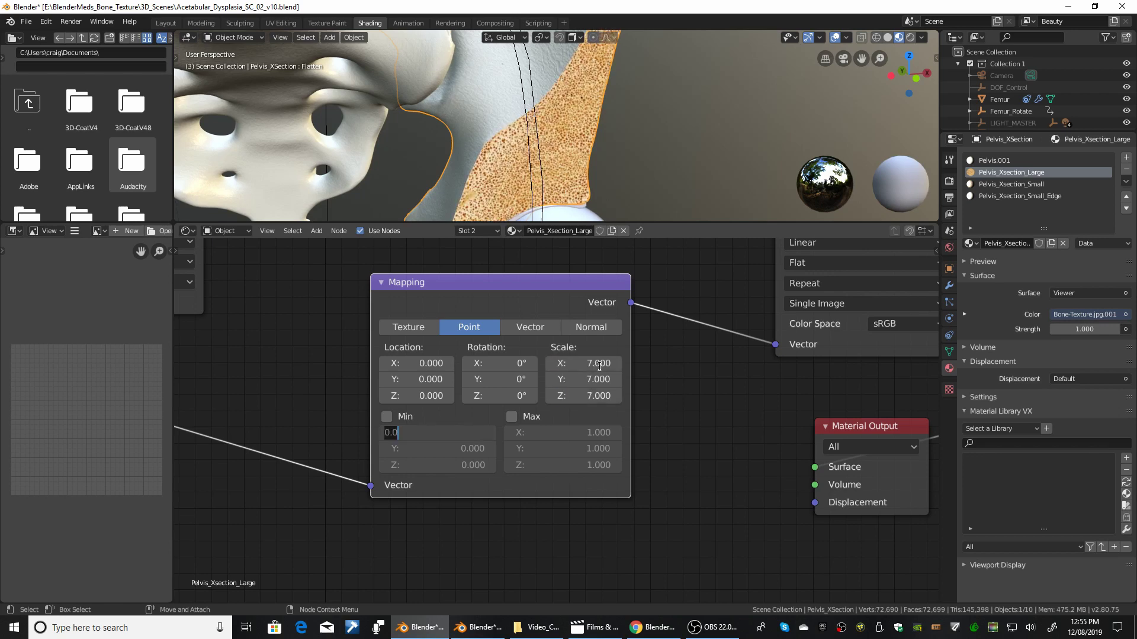
pyautogui.click(696, 411)
pyautogui.scroll(-5, 543, 109)
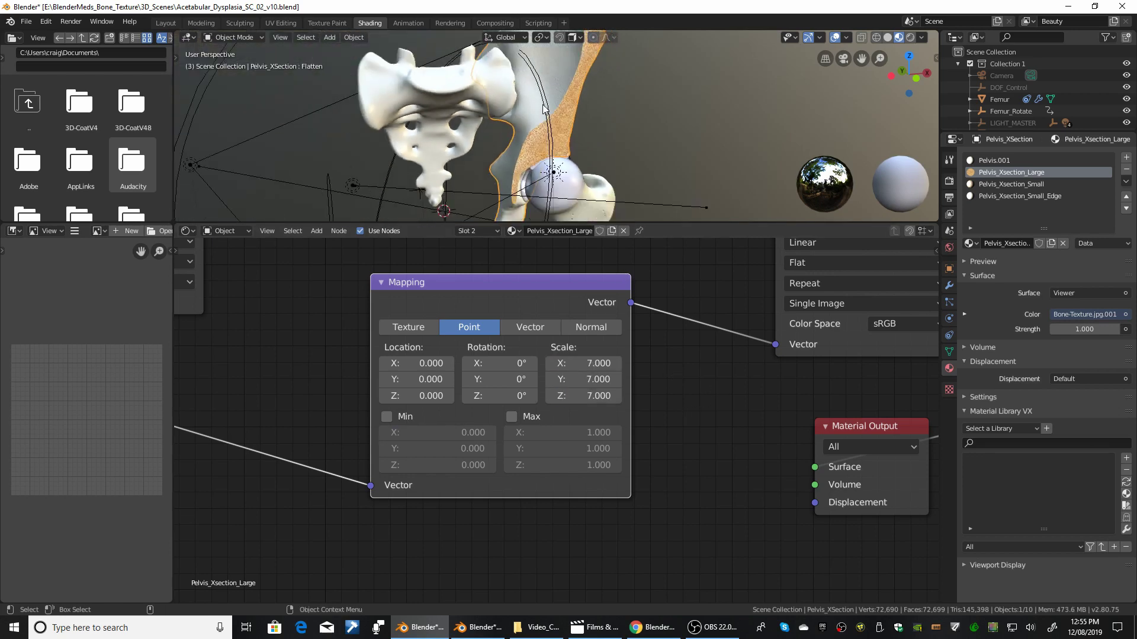
pyautogui.scroll(6, 544, 109)
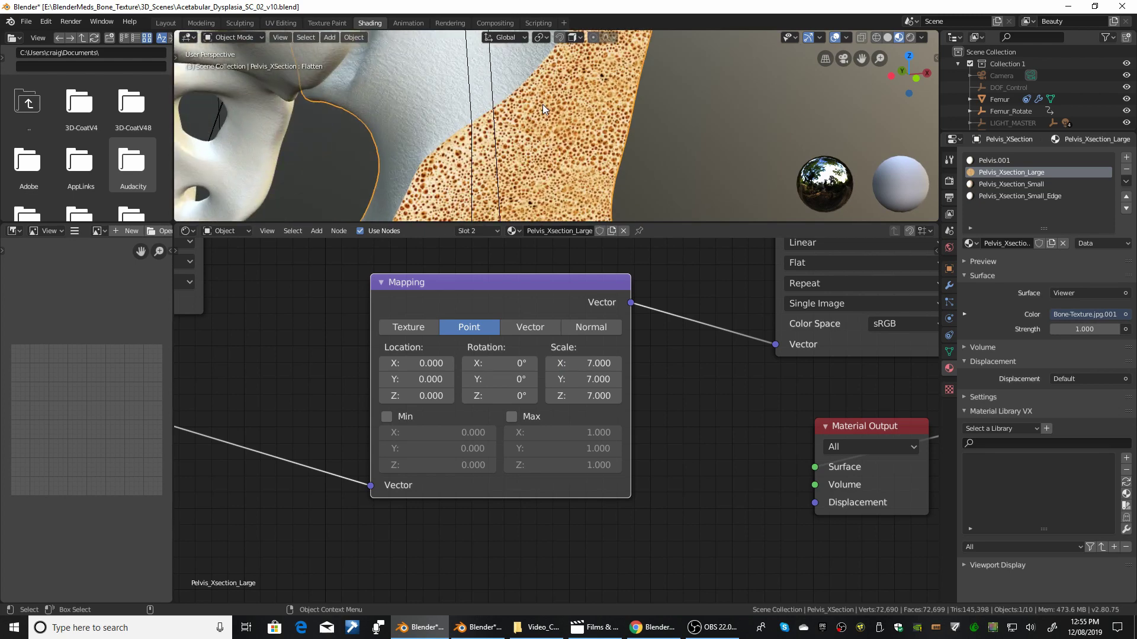
# Rearrange the edge matte, Bone-Texture and Material Output nodes to make room for nodes between the images and the Viewer
pyautogui.scroll(-4, 752, 427)
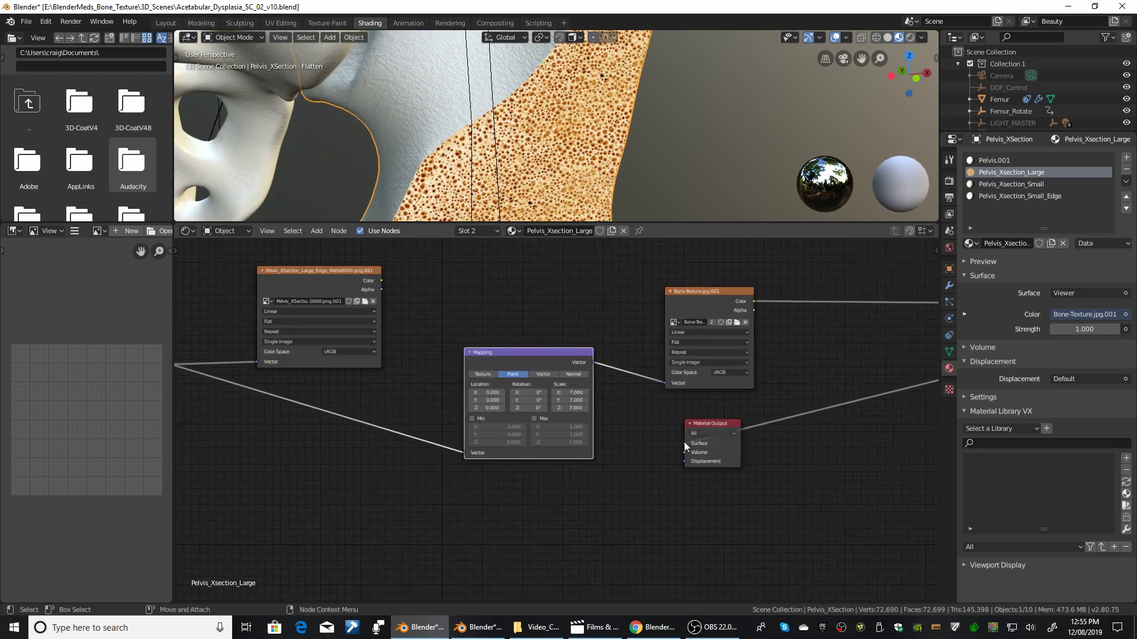
pyautogui.moveTo(307, 513); pyautogui.dragTo(498, 533, button='middle')
pyautogui.moveTo(511, 295); pyautogui.dragTo(695, 258)
pyautogui.moveTo(794, 299); pyautogui.dragTo(548, 355, button='middle')
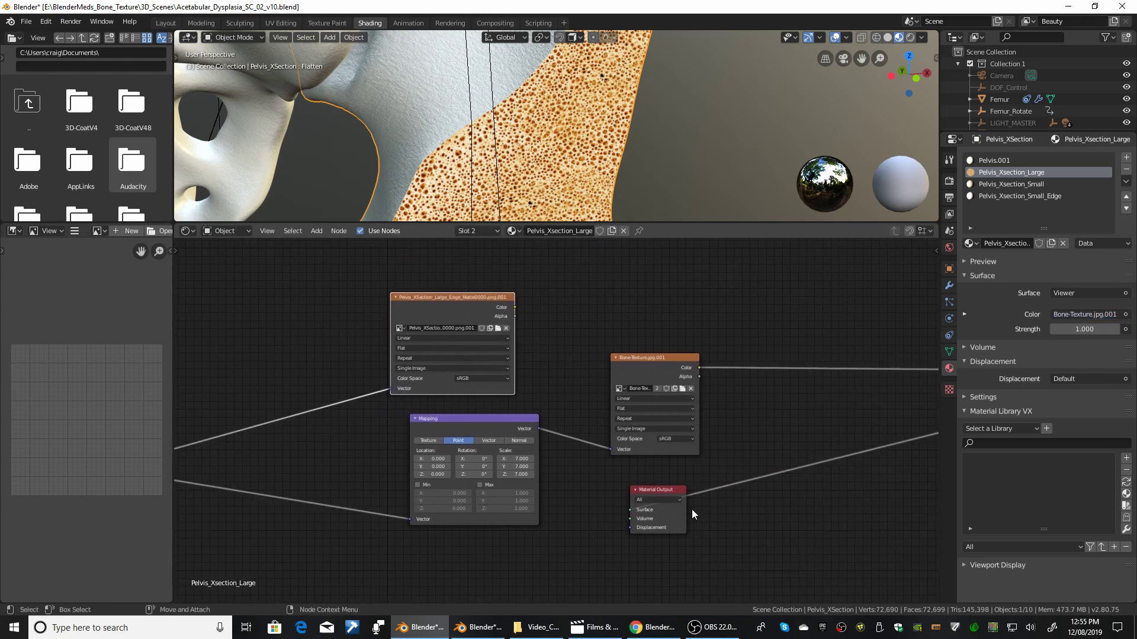
pyautogui.moveTo(638, 494); pyautogui.dragTo(854, 497)
pyautogui.moveTo(746, 425); pyautogui.dragTo(433, 451, button='middle')
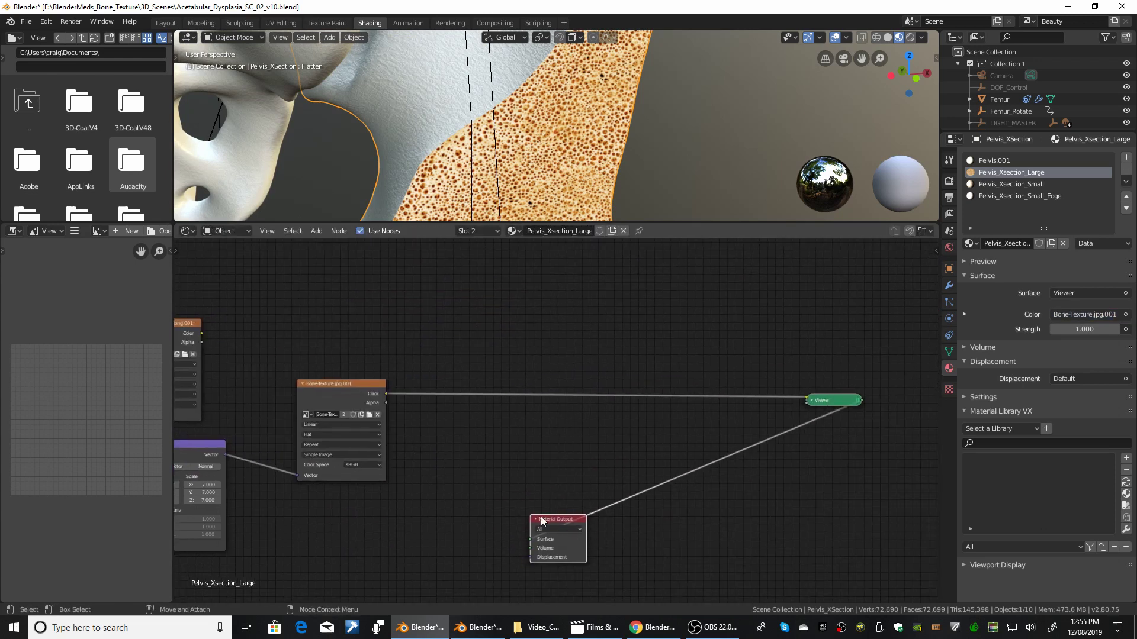
pyautogui.moveTo(543, 519); pyautogui.dragTo(914, 412)
pyautogui.moveTo(328, 340); pyautogui.dragTo(596, 367, button='middle')
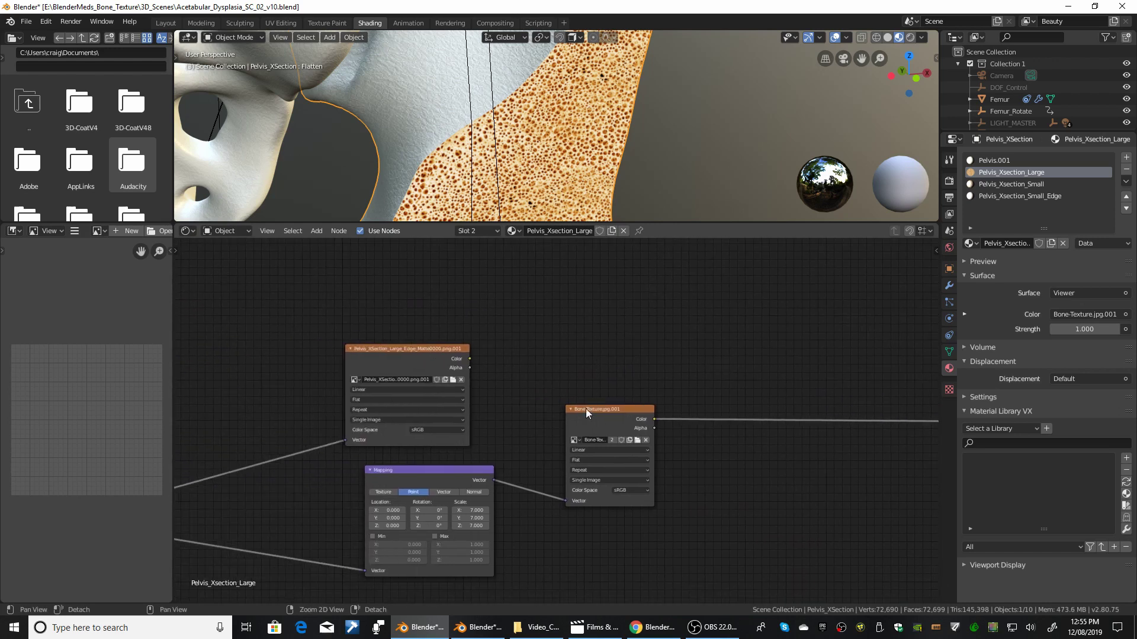
pyautogui.moveTo(600, 425); pyautogui.dragTo(753, 469)
pyautogui.moveTo(389, 373); pyautogui.dragTo(402, 323)
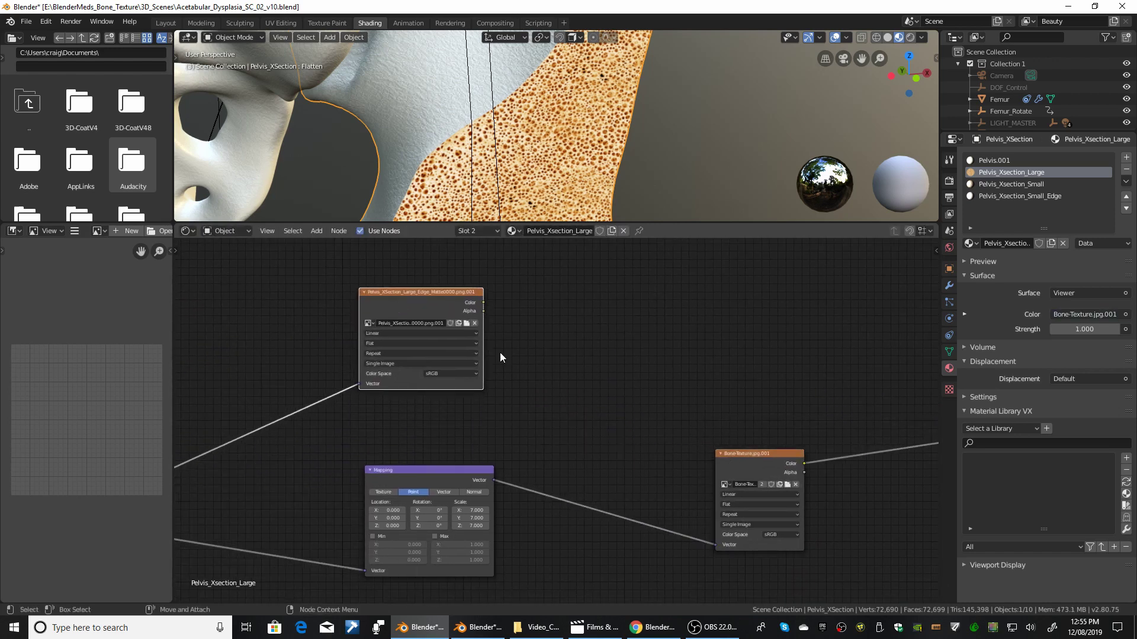
# Add a MixRGB node and place it beside the edge matte image's outputs
pyautogui.moveTo(558, 356); pyautogui.dragTo(518, 361, button='middle')
pyautogui.hotkey('shift', 'a')
pyautogui.click(573, 319)
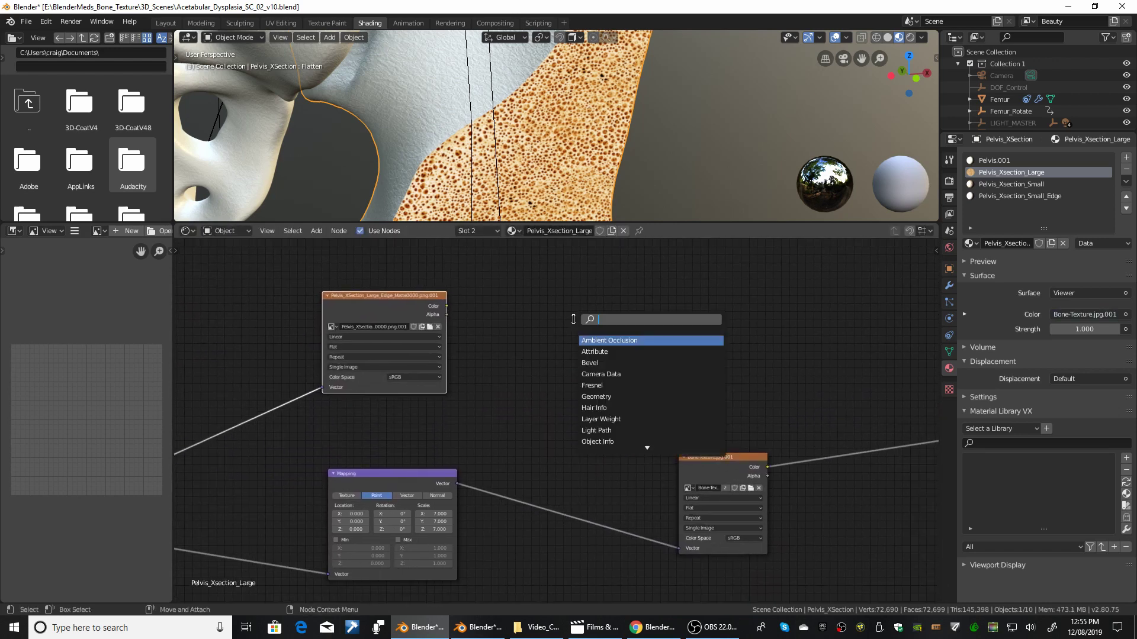
pyautogui.write('MIX')
pyautogui.click(599, 351)
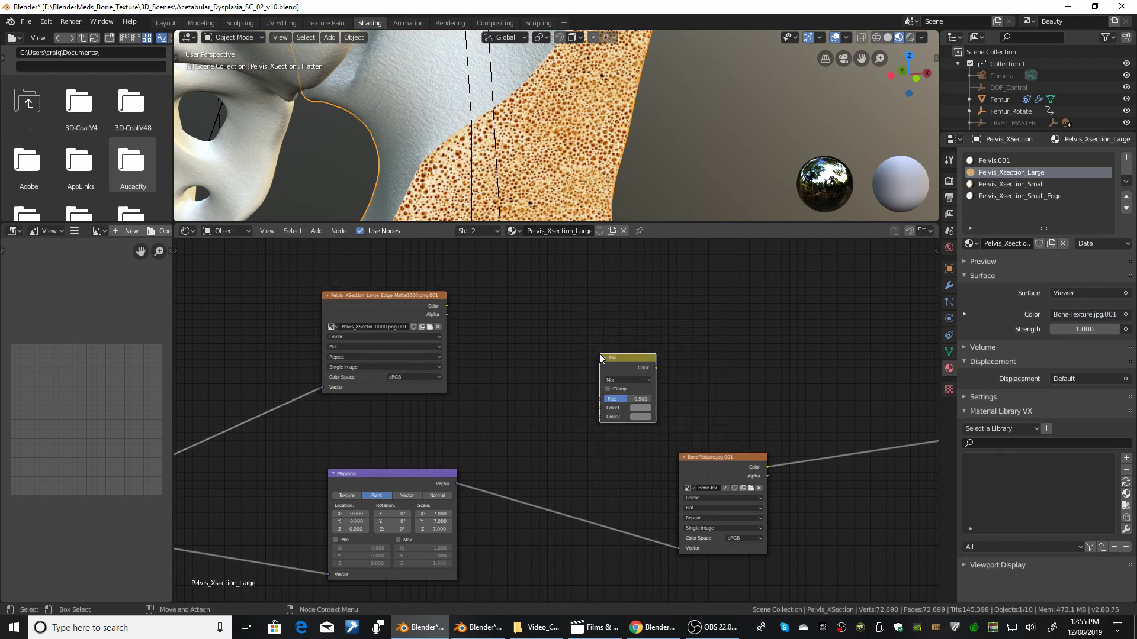
pyautogui.moveTo(618, 371); pyautogui.dragTo(588, 328)
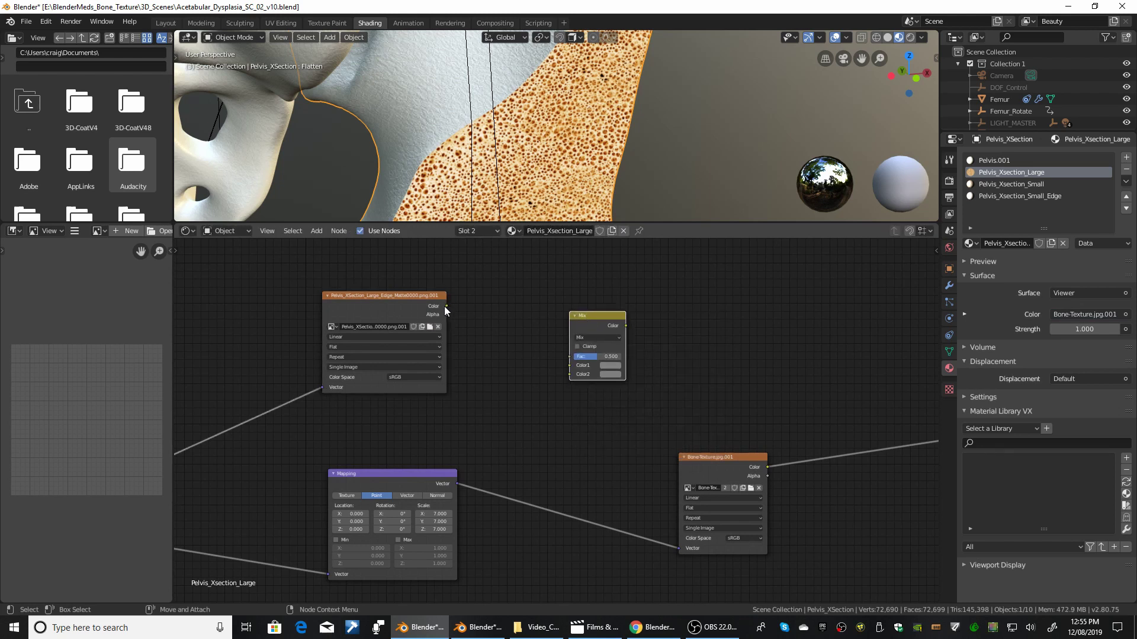
# Connect the edge matte image's Color output to the Mix node's Fac input and preview the Mix node
pyautogui.click(411, 305)
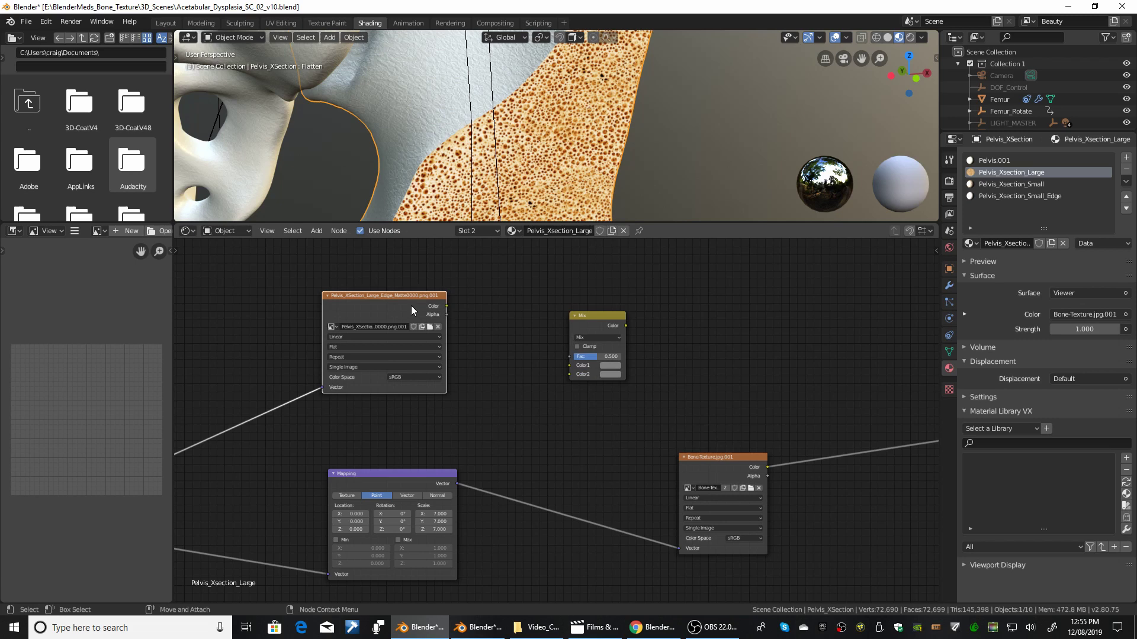
pyautogui.keyDown('ctrl'); pyautogui.keyDown('shift'); pyautogui.click(411, 305); pyautogui.keyUp('shift'); pyautogui.keyUp('ctrl')
pyautogui.moveTo(446, 305); pyautogui.dragTo(569, 356)
pyautogui.keyDown('ctrl'); pyautogui.keyDown('shift'); pyautogui.click(586, 323); pyautogui.keyUp('shift'); pyautogui.keyUp('ctrl')
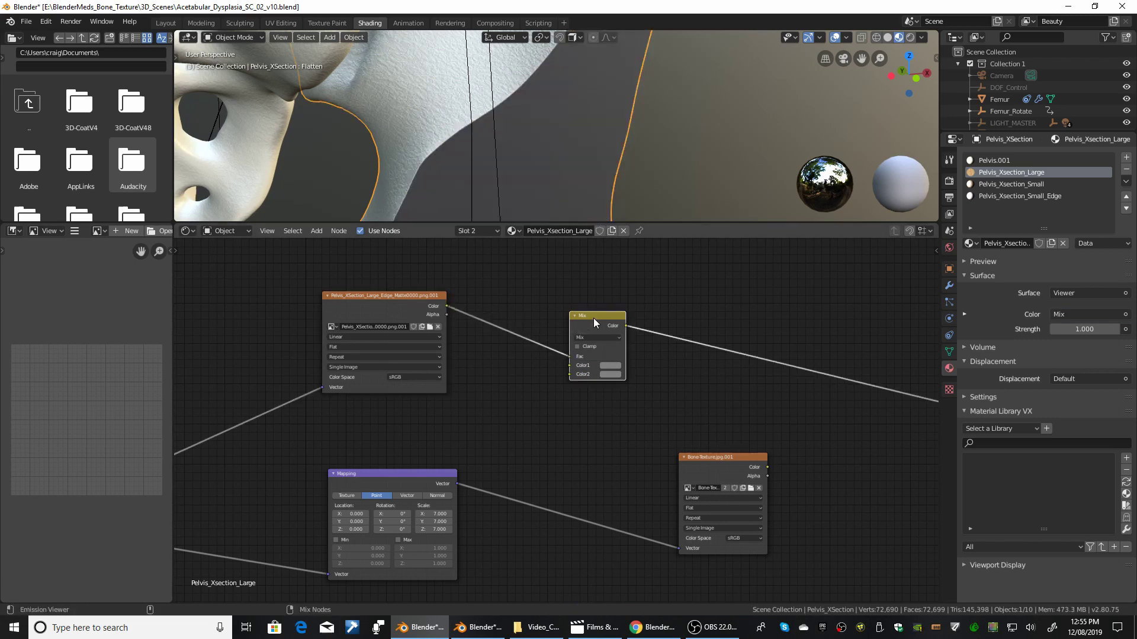
# Set the Mix node's Color1 to black and Color2 to dark red
pyautogui.click(609, 364)
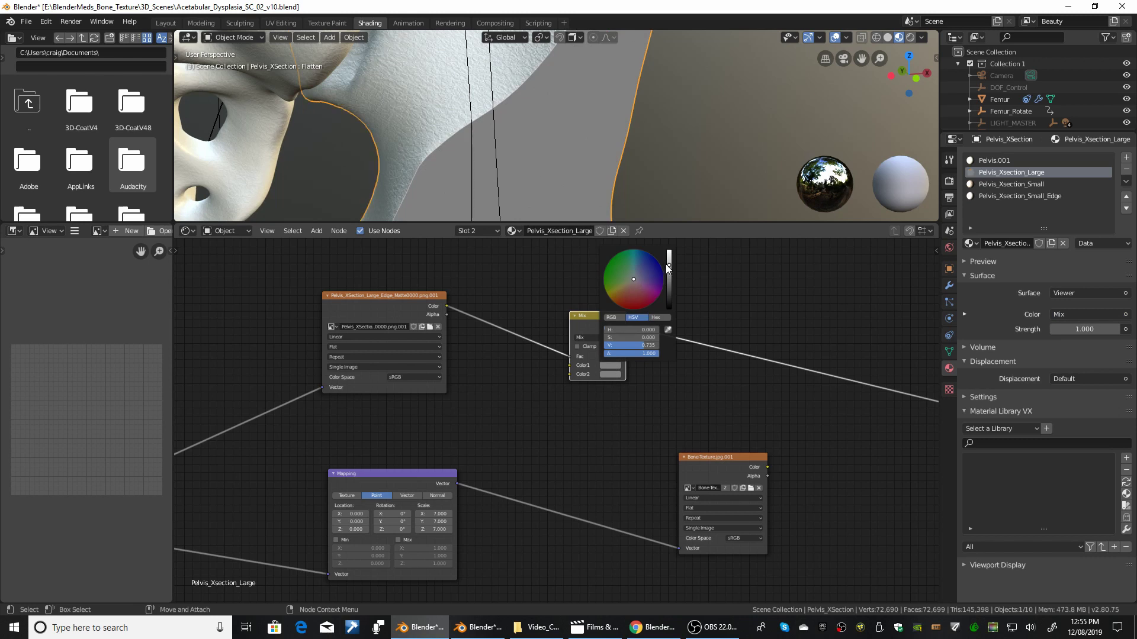
pyautogui.moveTo(668, 265)
pyautogui.mouseDown()
pyautogui.moveTo(669, 308)
pyautogui.moveTo(634, 297)
pyautogui.moveTo(633, 312)
pyautogui.moveTo(604, 297)
pyautogui.moveTo(604, 311)
pyautogui.mouseUp()
pyautogui.click(610, 375)
pyautogui.click(628, 354)
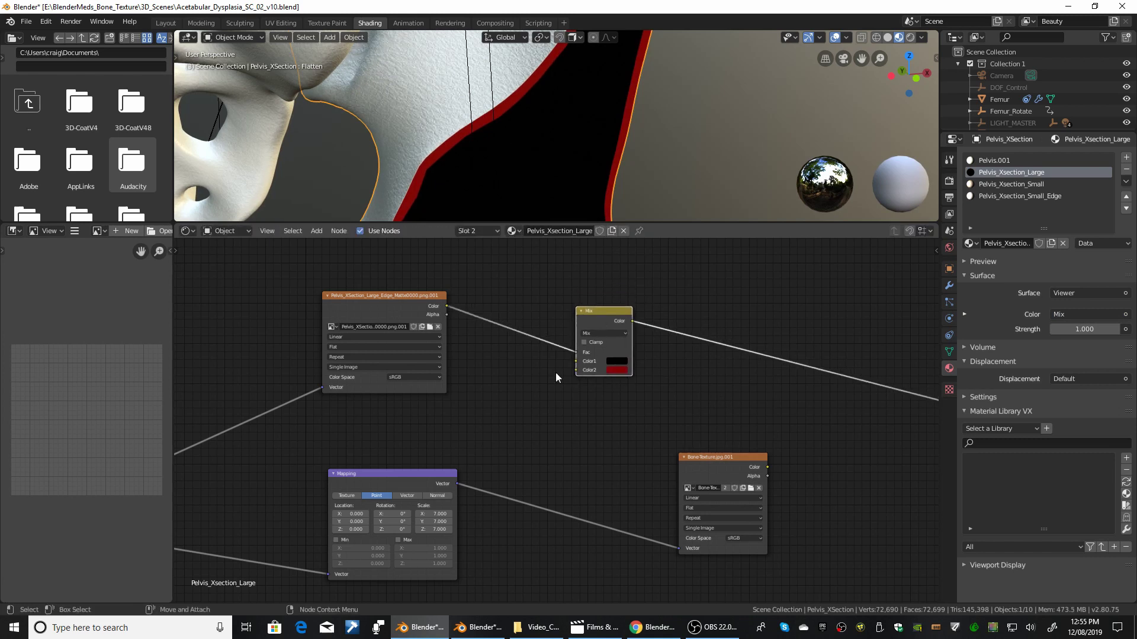
# Connect the Bone-Texture Color output to the Mix node's Color1 input and change Color2 to a muted greyish brown
pyautogui.moveTo(490, 366); pyautogui.dragTo(658, 361, button='middle')
pyautogui.moveTo(833, 411); pyautogui.dragTo(692, 307)
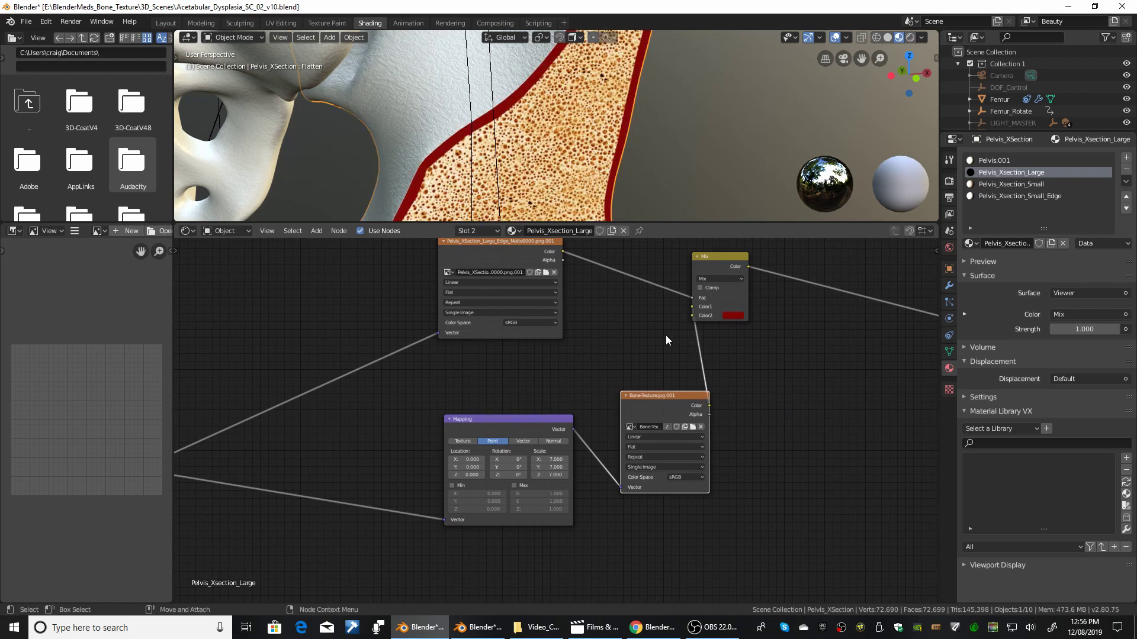
pyautogui.click(732, 315)
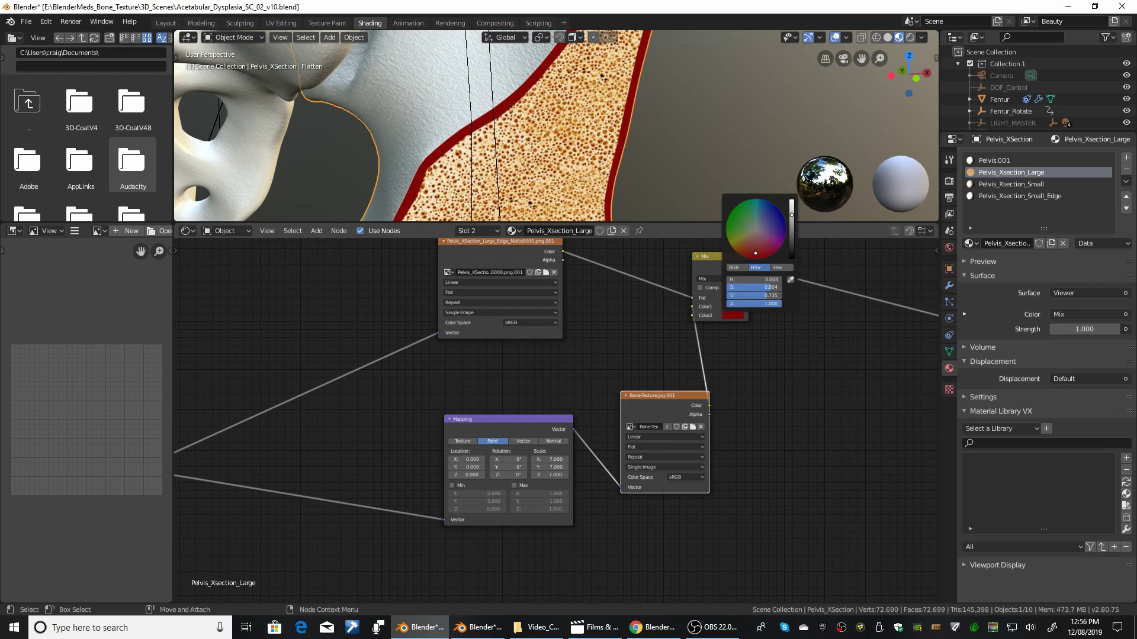
pyautogui.moveTo(754, 254); pyautogui.dragTo(754, 231)
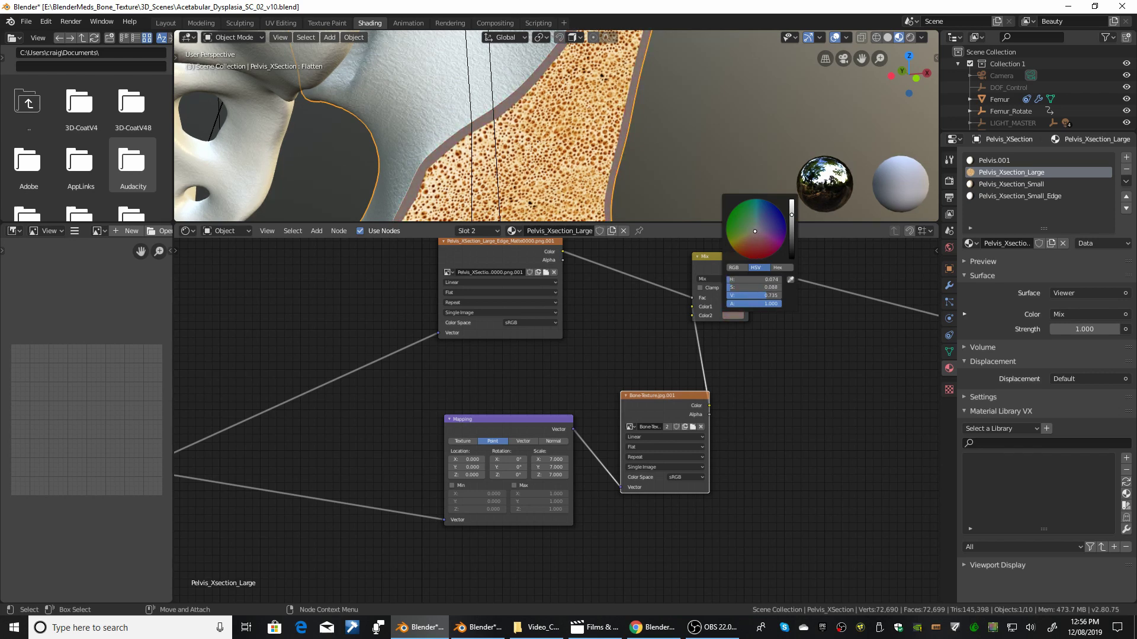
# Rearrange the Mix, edge matte and Bone-Texture nodes so the bone texture sits just before the Mix node
pyautogui.moveTo(732, 296); pyautogui.dragTo(838, 397)
pyautogui.moveTo(520, 257); pyautogui.dragTo(522, 307)
pyautogui.moveTo(658, 400); pyautogui.dragTo(703, 413)
# Add a Bump node and place it below the Mix node, beside the Bone-Texture node
pyautogui.press('Home')
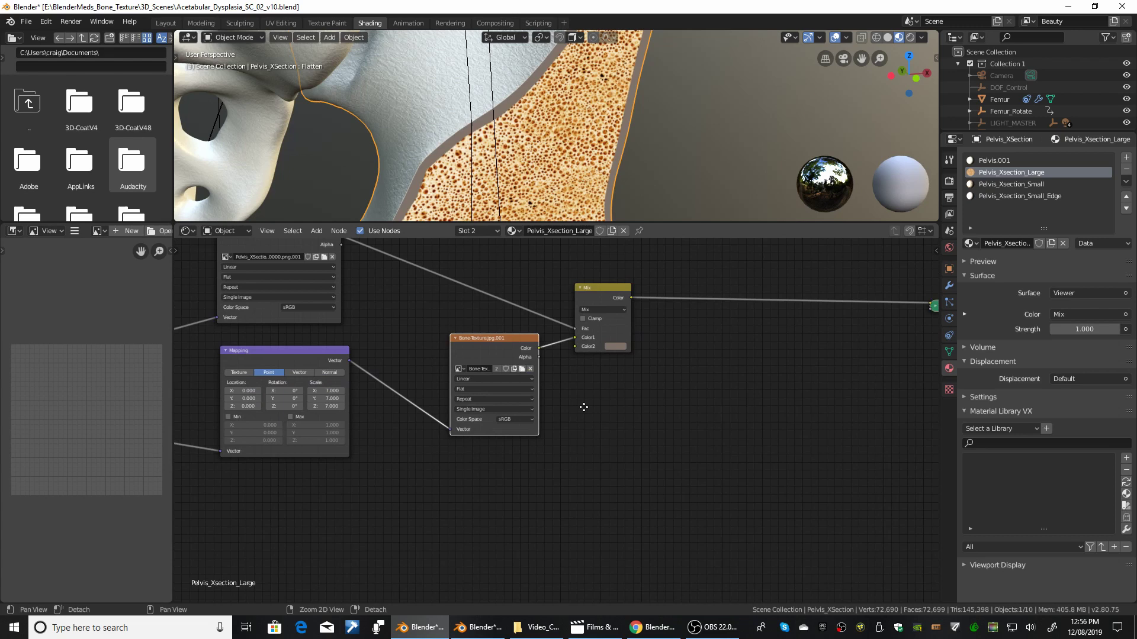
pyautogui.hotkey('shift', 'a')
pyautogui.write('s')
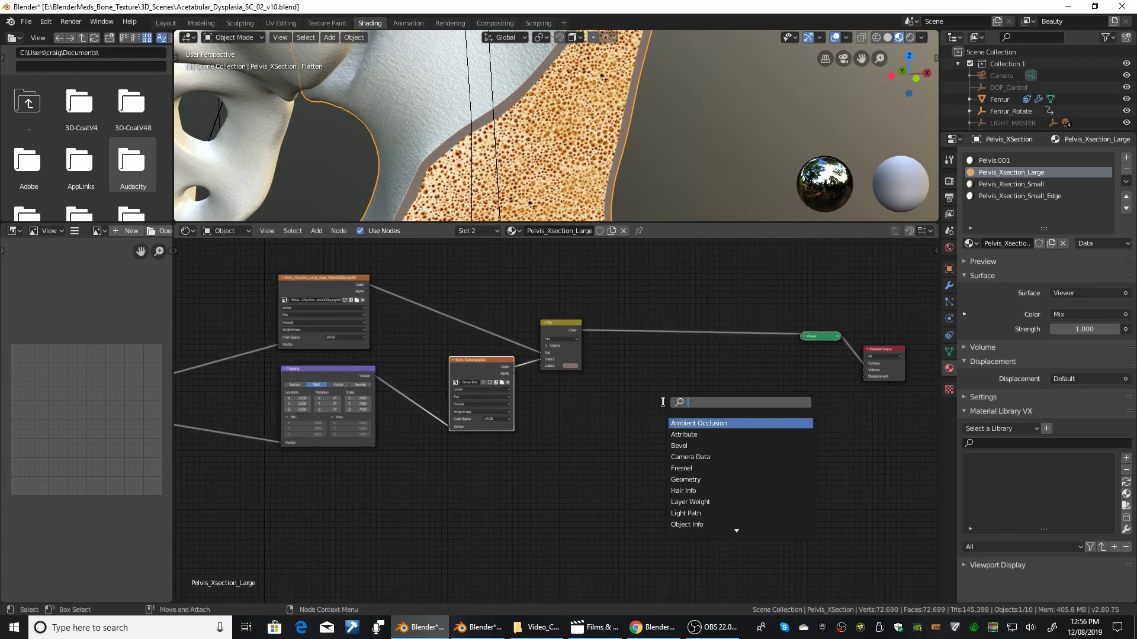
pyautogui.write('MU')
pyautogui.press('BackSpace')
pyautogui.press('BackSpace')
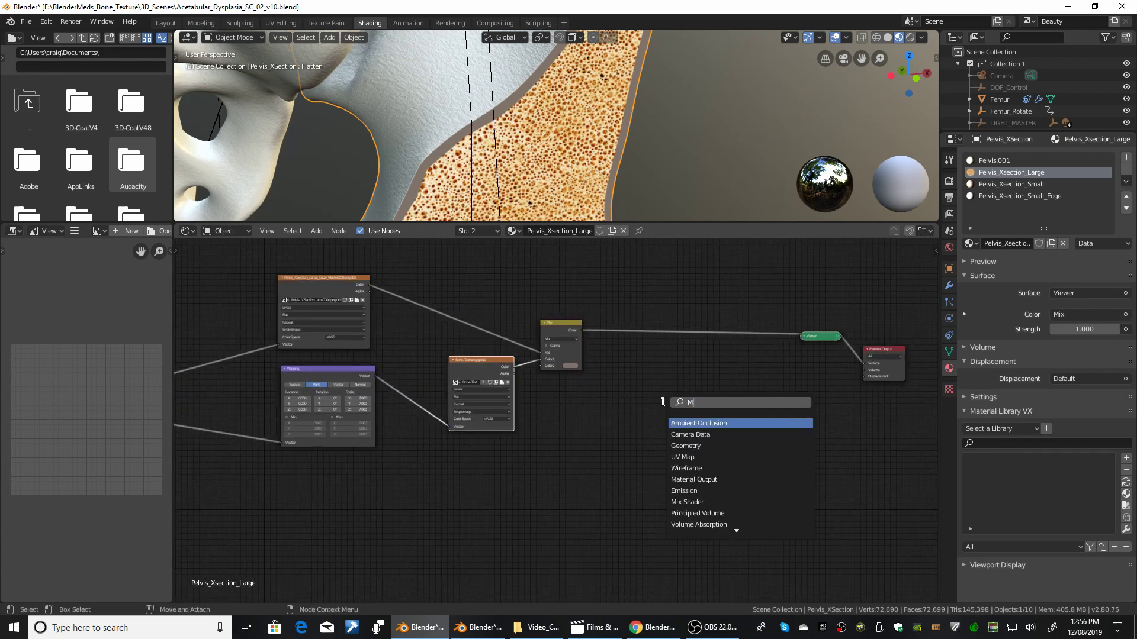
pyautogui.write('BUMP')
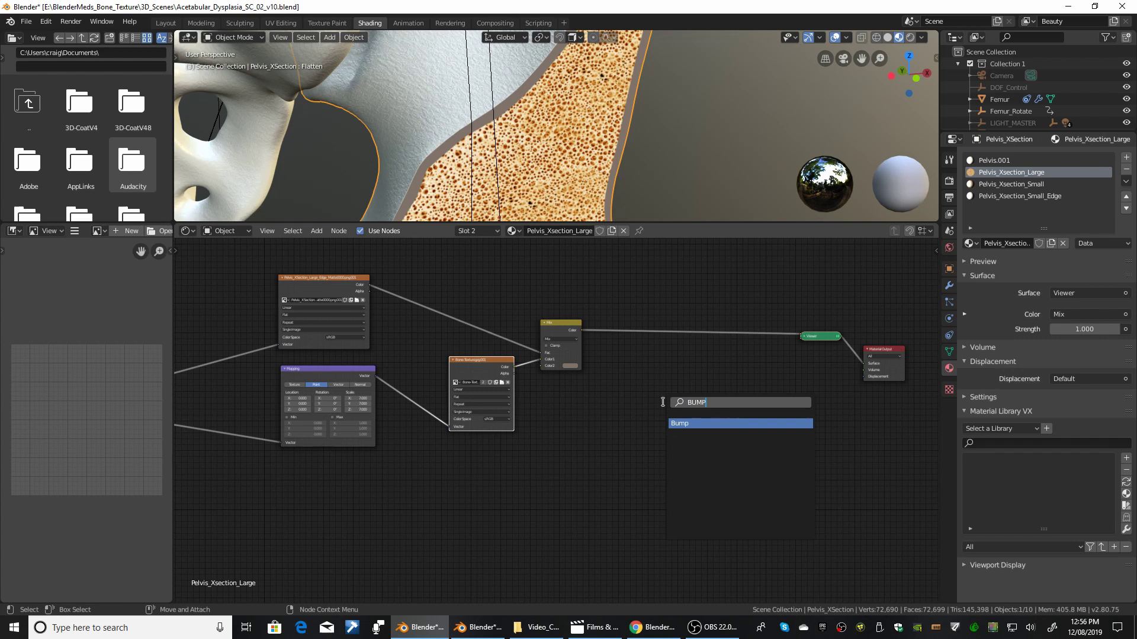
pyautogui.press('Return')
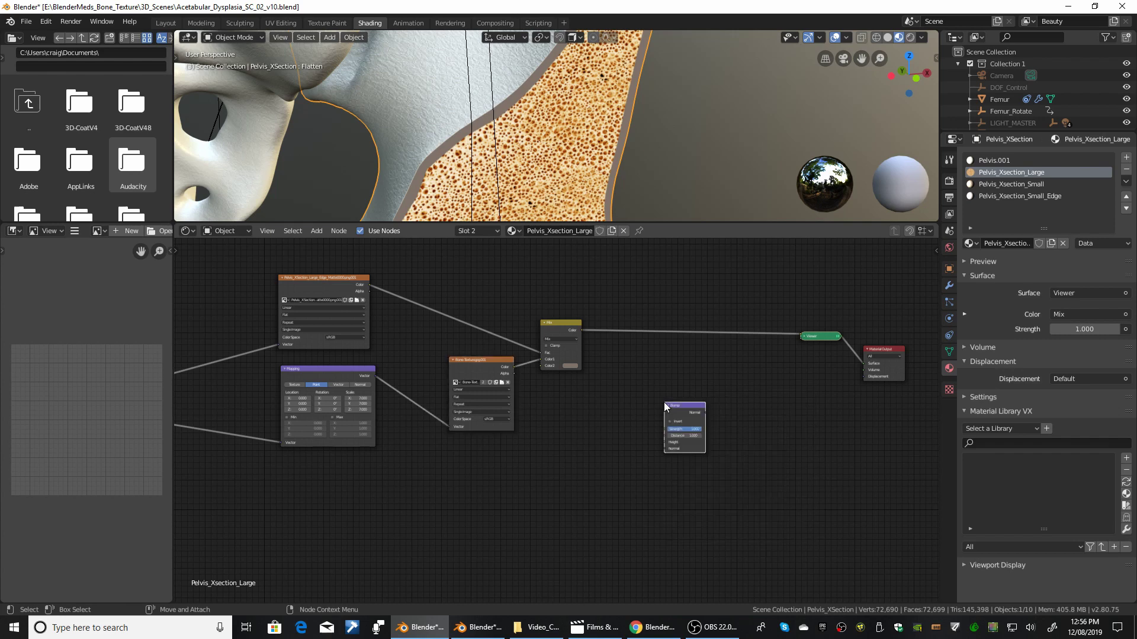
pyautogui.moveTo(663, 403); pyautogui.dragTo(563, 447)
# Space the Bone-Texture and Bump nodes apart and connect the texture's Color output to the Bump node's Height input
pyautogui.scroll(2, 490, 468)
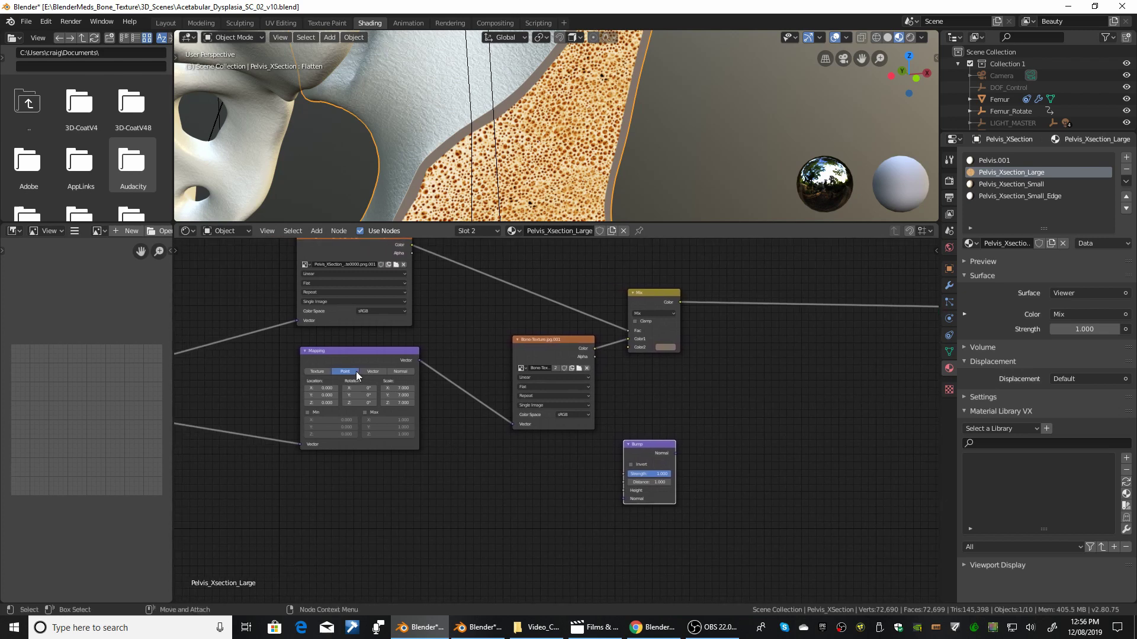
pyautogui.moveTo(641, 447)
pyautogui.mouseDown()
pyautogui.moveTo(754, 432)
pyautogui.moveTo(631, 443)
pyautogui.mouseUp()
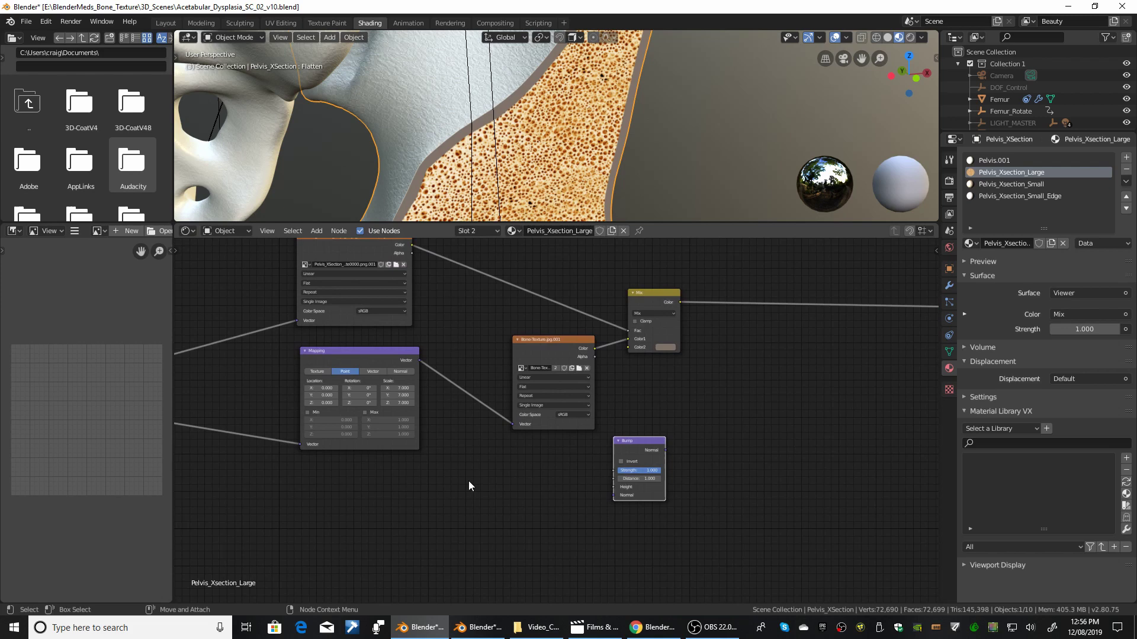
pyautogui.moveTo(549, 346); pyautogui.dragTo(500, 350)
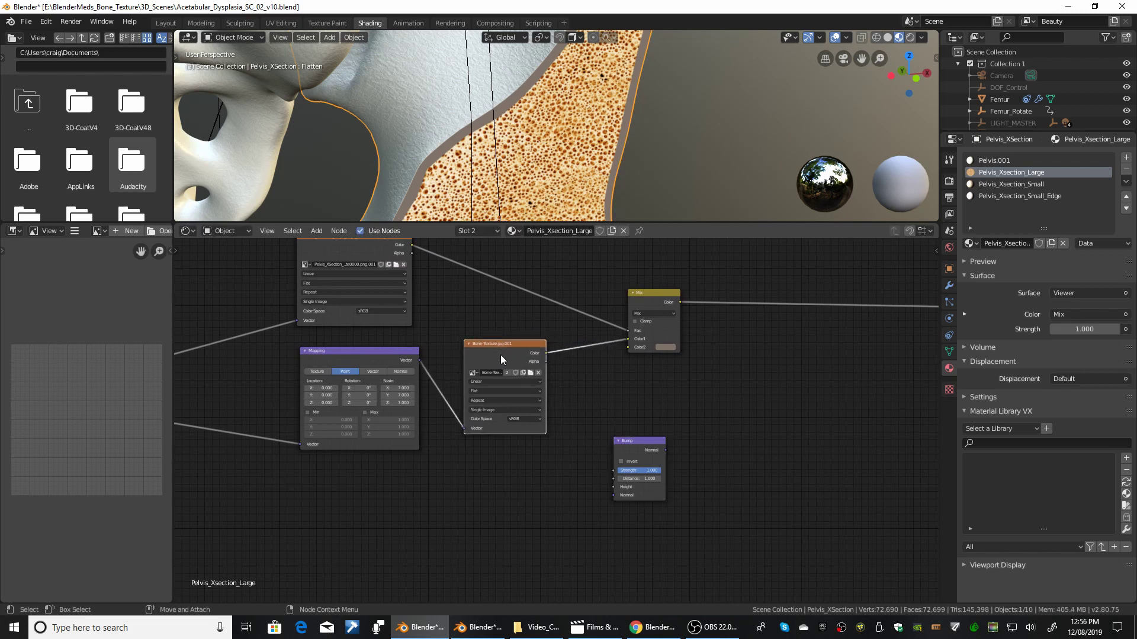
pyautogui.moveTo(546, 362); pyautogui.dragTo(614, 486)
# Move the Material Output and Viewer nodes to make room for a shader node
pyautogui.moveTo(777, 395); pyautogui.dragTo(509, 408, button='middle')
pyautogui.moveTo(785, 345); pyautogui.dragTo(756, 380)
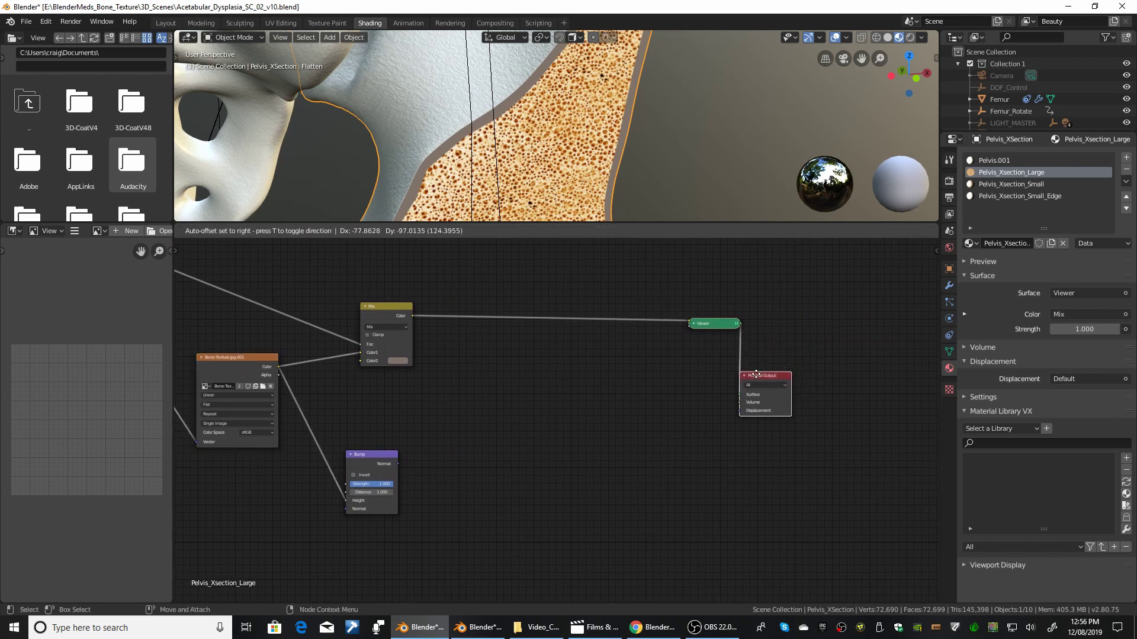
pyautogui.moveTo(705, 323); pyautogui.dragTo(632, 343)
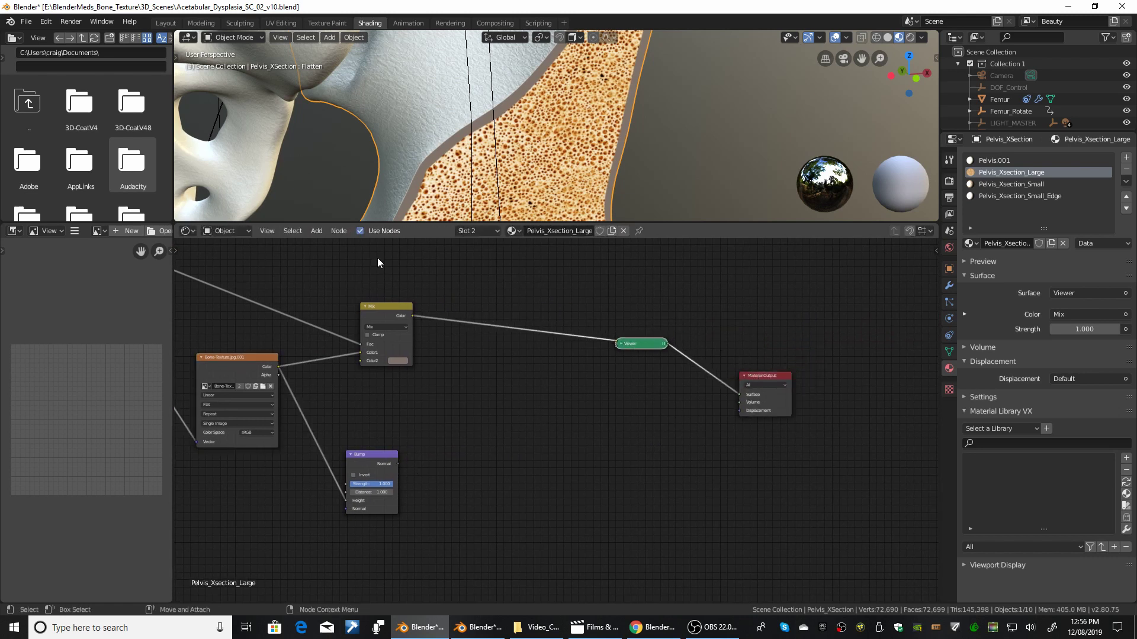
# Add a Principled BSDF node below the Viewer and connect its BSDF output to the Material Output's Surface input
pyautogui.hotkey('shift', 'a')
pyautogui.click(622, 449)
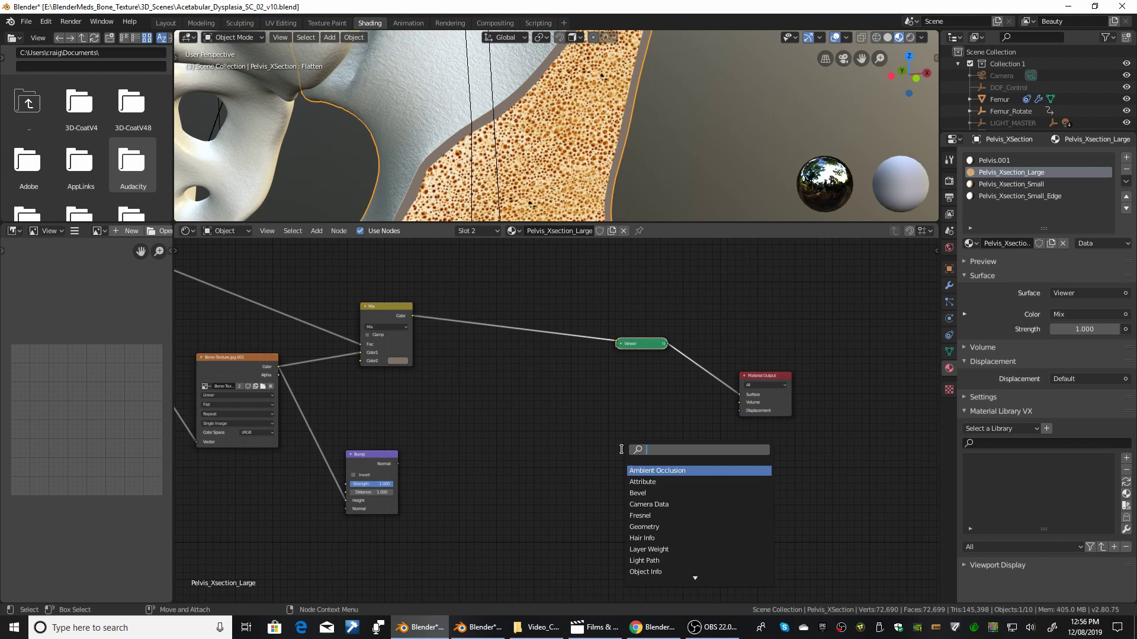
pyautogui.write('PRIN')
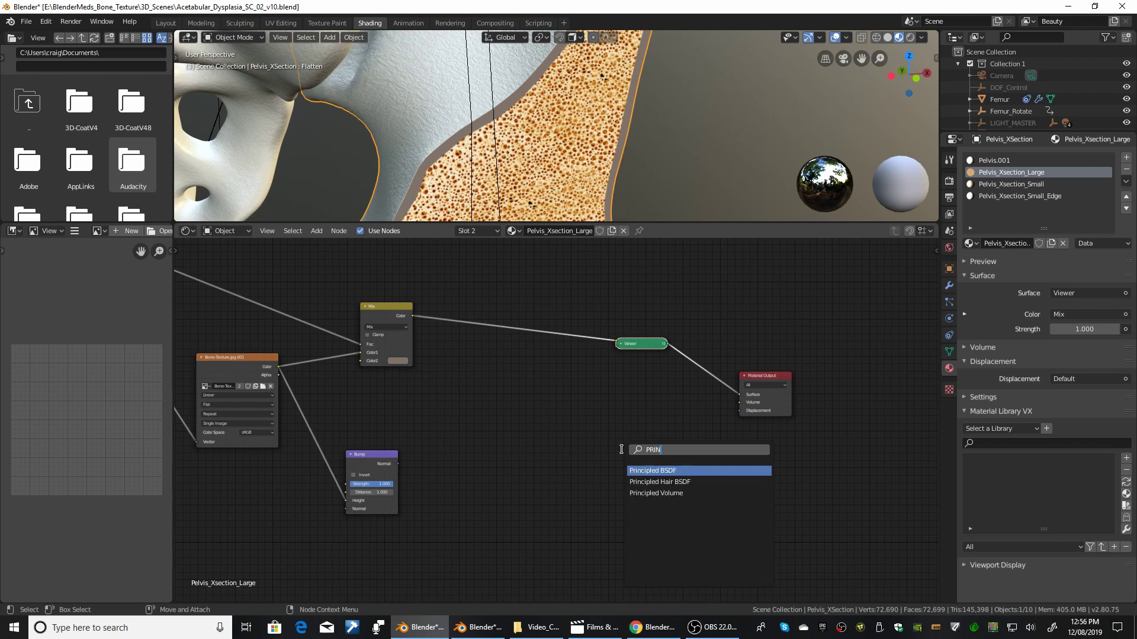
pyautogui.click(649, 472)
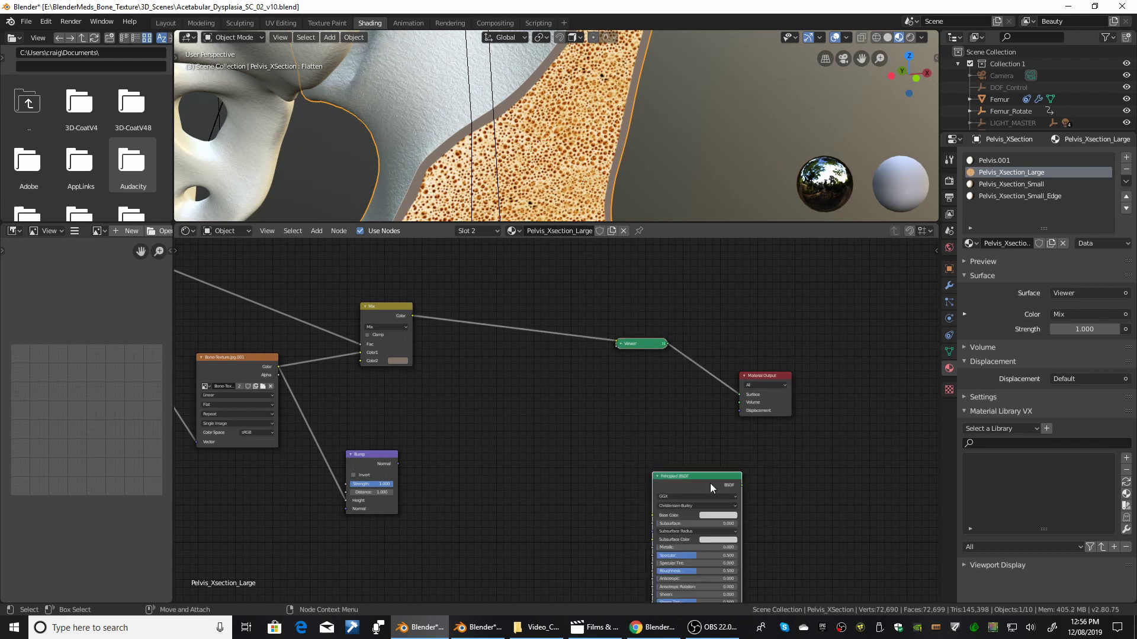
pyautogui.moveTo(668, 404); pyautogui.dragTo(741, 394)
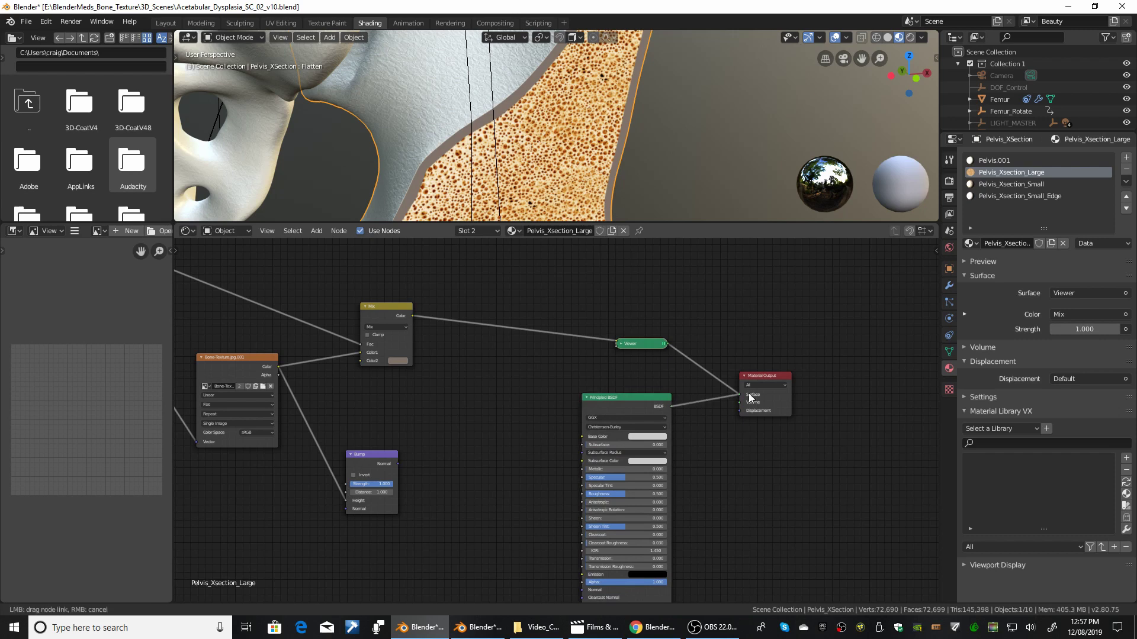
# Connect the Mix Color output to the Principled BSDF Base Color and the Bump Normal output to its Normal input
pyautogui.moveTo(412, 316); pyautogui.dragTo(583, 436)
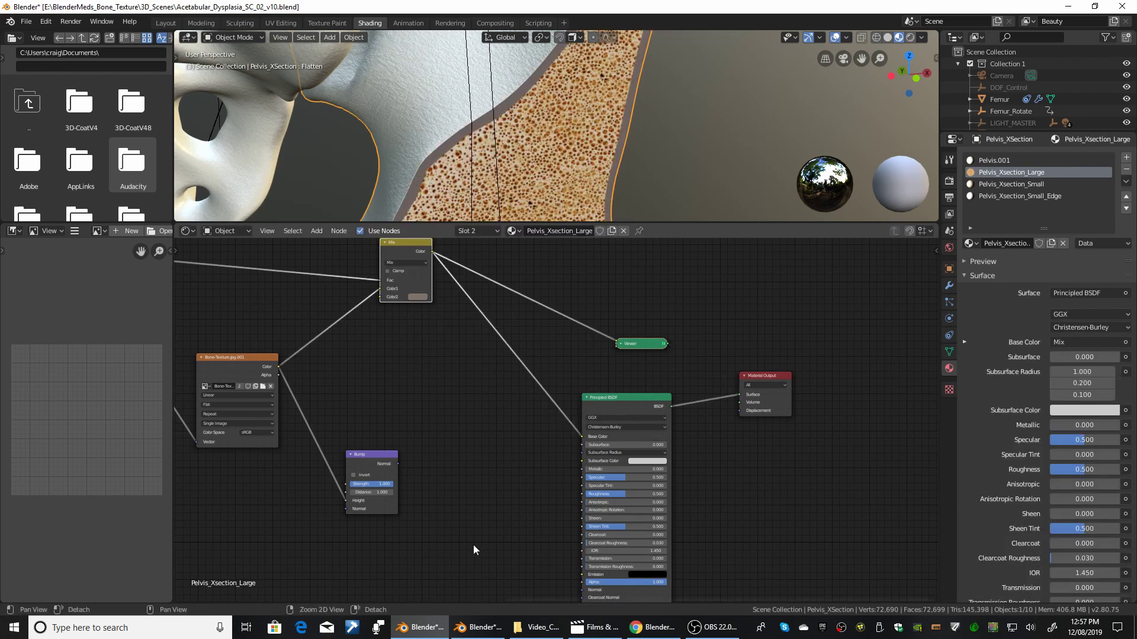
pyautogui.moveTo(400, 467); pyautogui.dragTo(454, 354, button='middle')
pyautogui.moveTo(453, 352); pyautogui.dragTo(637, 477)
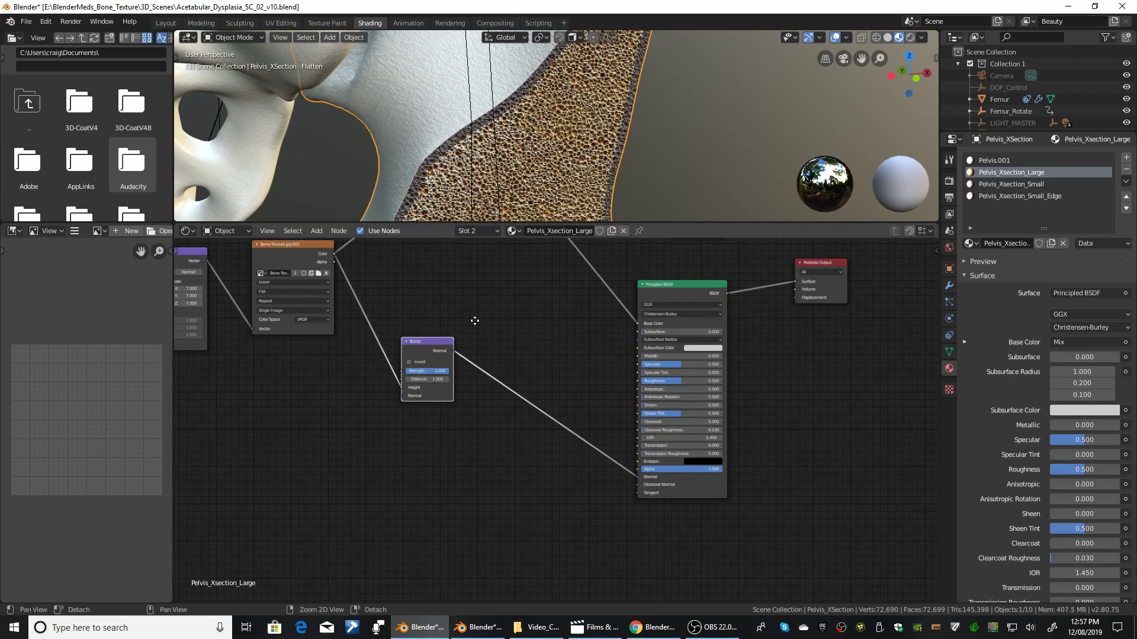
# Set the Bump node's Strength to 0.367 and the Principled BSDF's Roughness to 0.195, checking the surface from another angle
pyautogui.moveTo(474, 320); pyautogui.dragTo(591, 439, button='middle')
pyautogui.moveTo(553, 489)
pyautogui.mouseDown()
pyautogui.moveTo(515, 489)
pyautogui.moveTo(533, 489)
pyautogui.mouseUp()
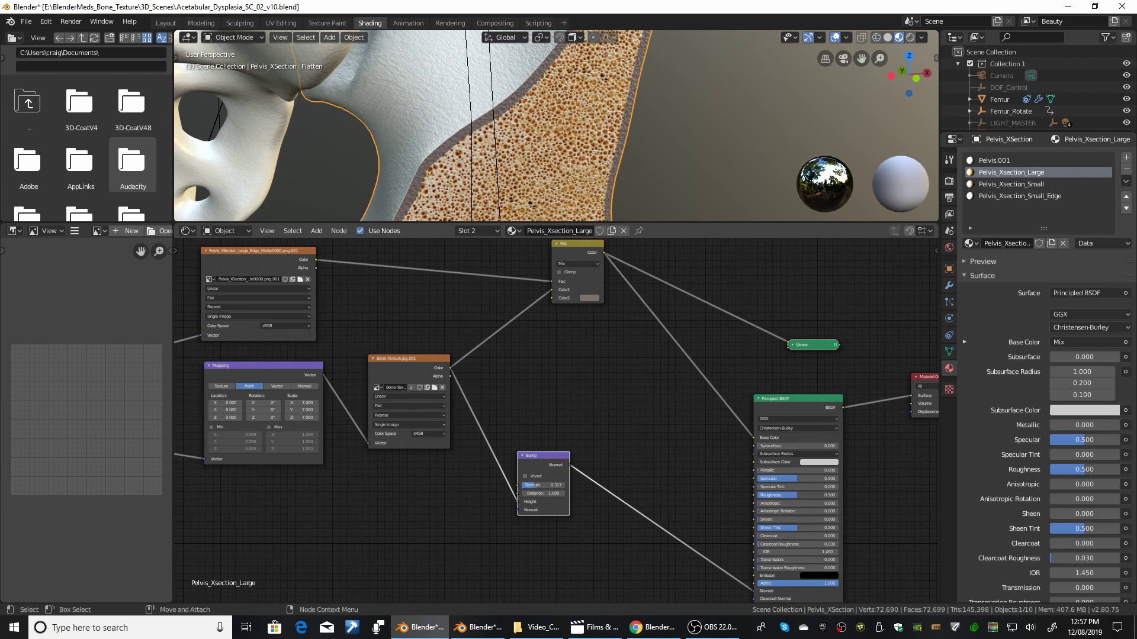
pyautogui.moveTo(794, 495); pyautogui.dragTo(766, 495)
pyautogui.moveTo(676, 105); pyautogui.dragTo(586, 145, button='middle')
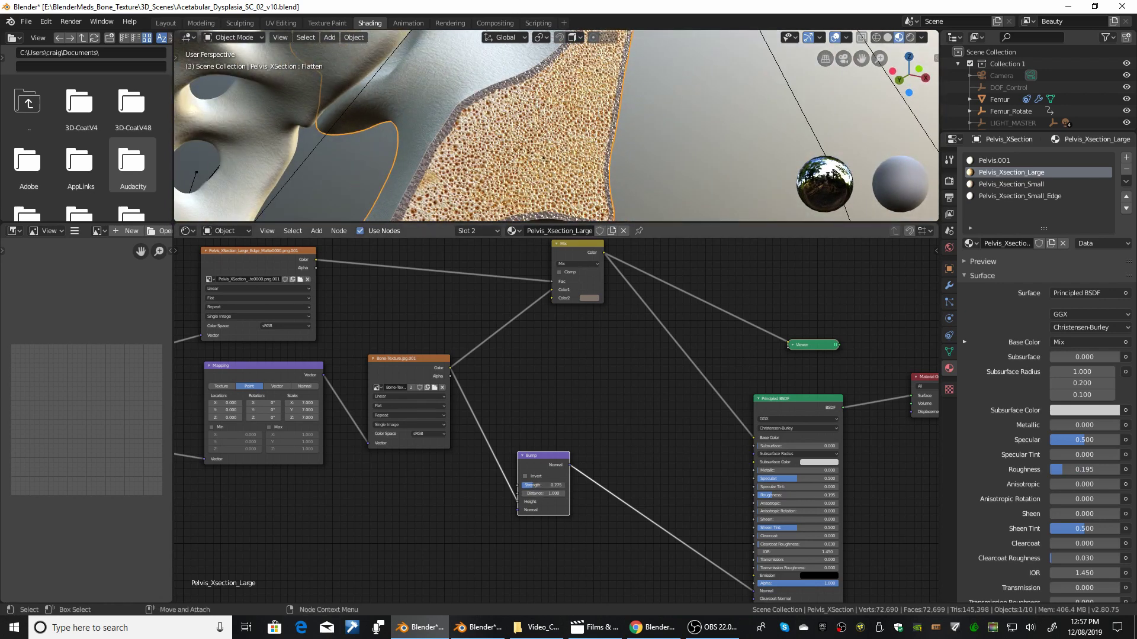
pyautogui.moveTo(543, 486); pyautogui.dragTo(543, 486)
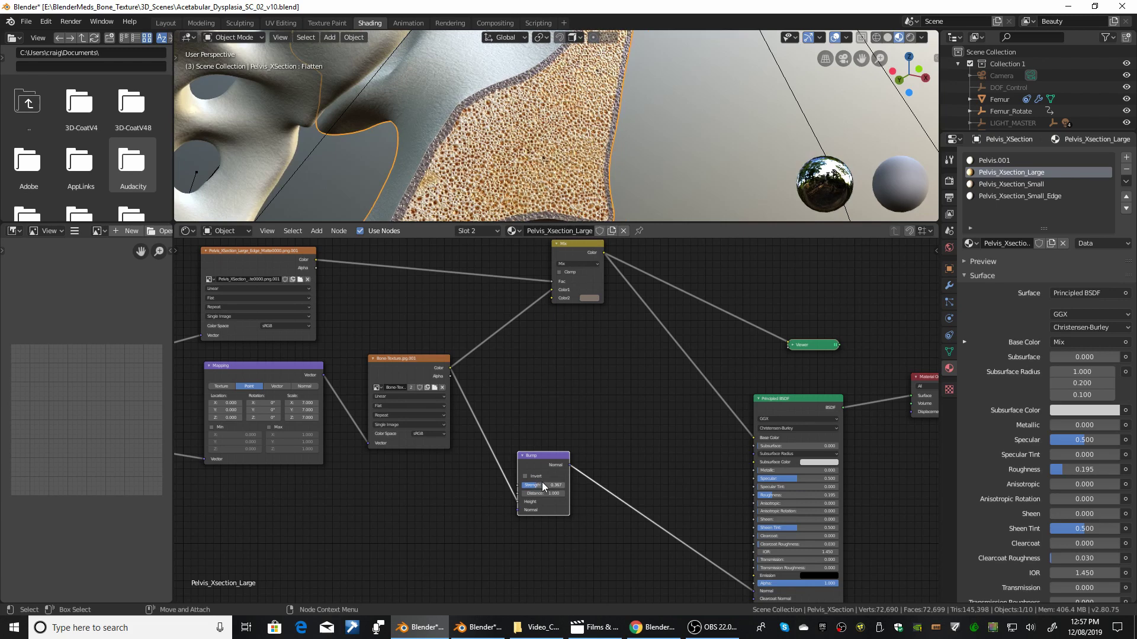
# Feed the Bump node's Height from the Mix node's Color output instead of Bone-Texture, and move Mix between them
pyautogui.moveTo(351, 491); pyautogui.dragTo(417, 546, button='middle')
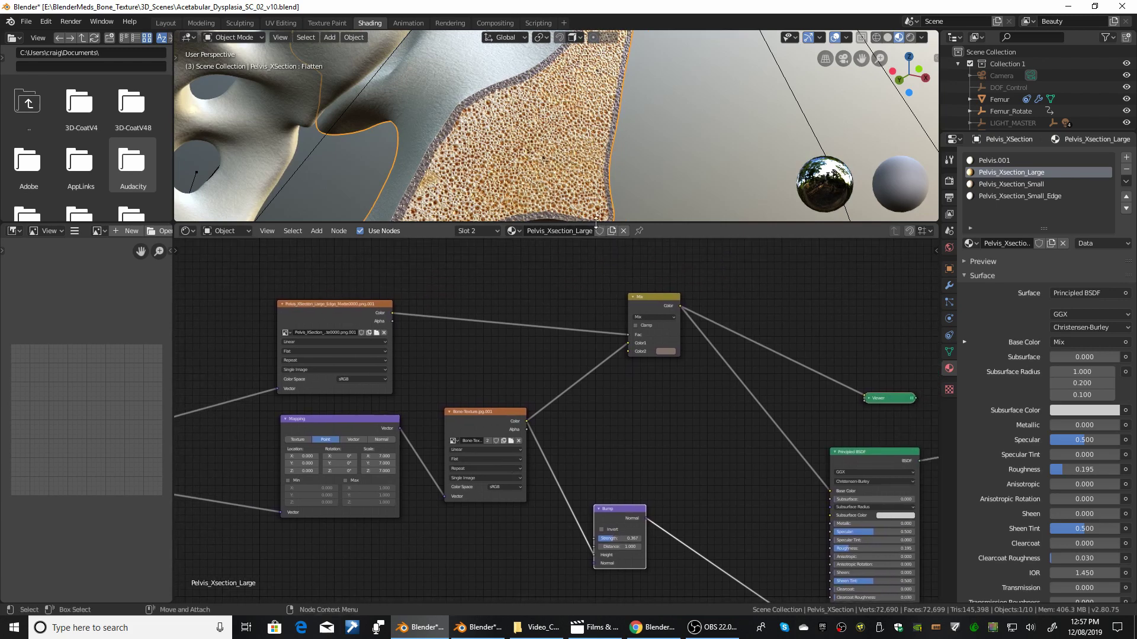
pyautogui.scroll(5, 499, 161)
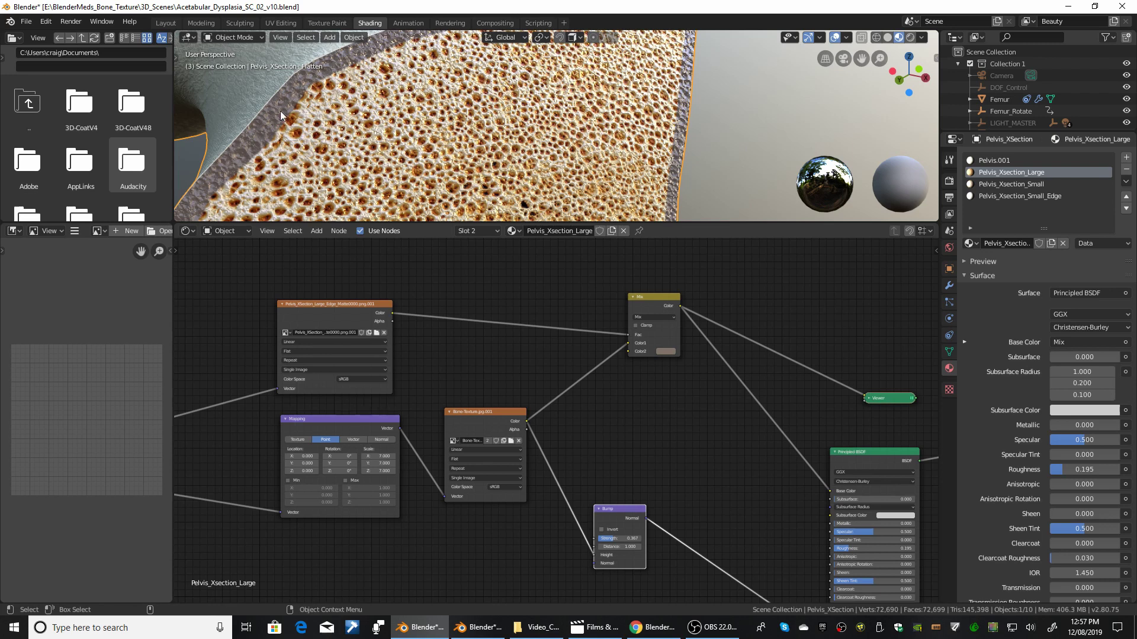
pyautogui.moveTo(626, 440); pyautogui.dragTo(651, 340, button='middle')
pyautogui.moveTo(643, 421); pyautogui.dragTo(686, 401)
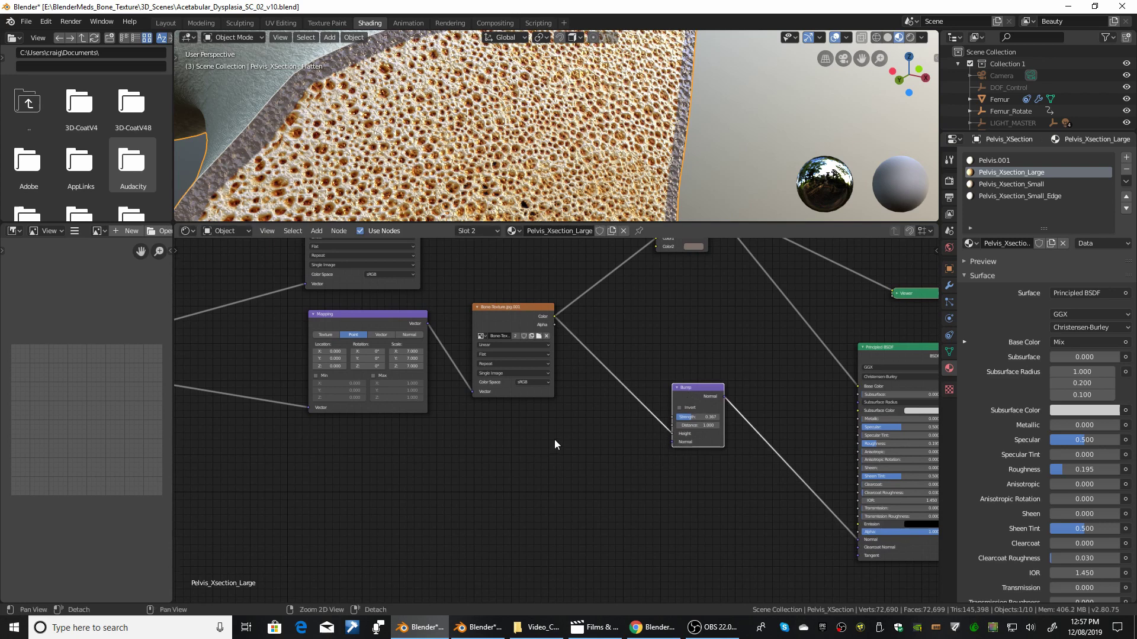
pyautogui.moveTo(553, 444); pyautogui.dragTo(544, 531, button='middle')
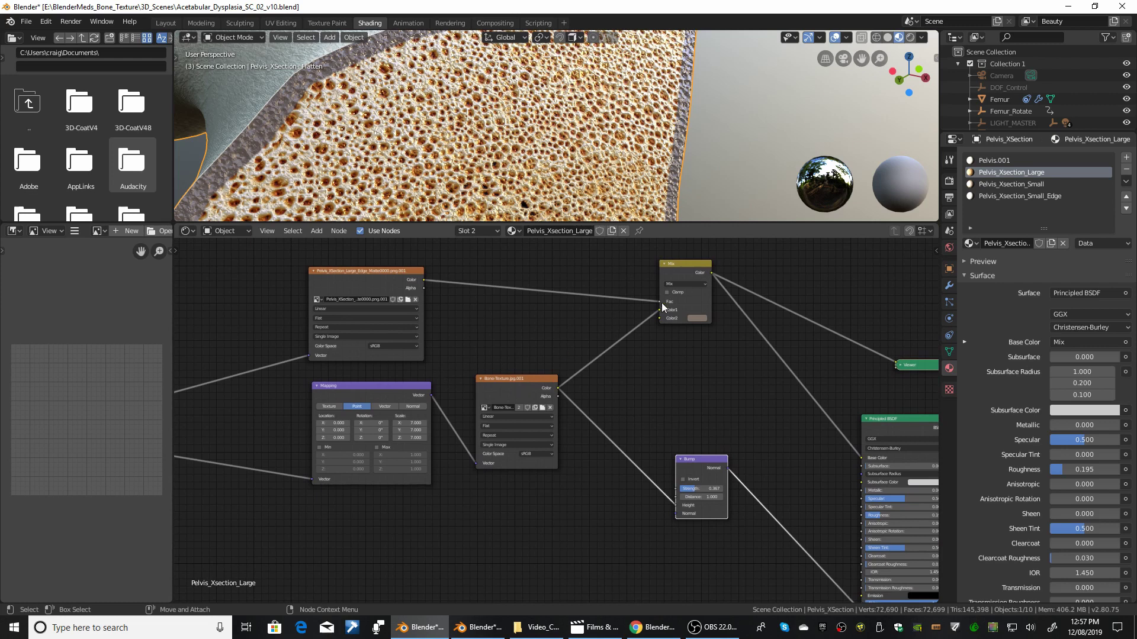
pyautogui.moveTo(712, 271); pyautogui.dragTo(675, 508)
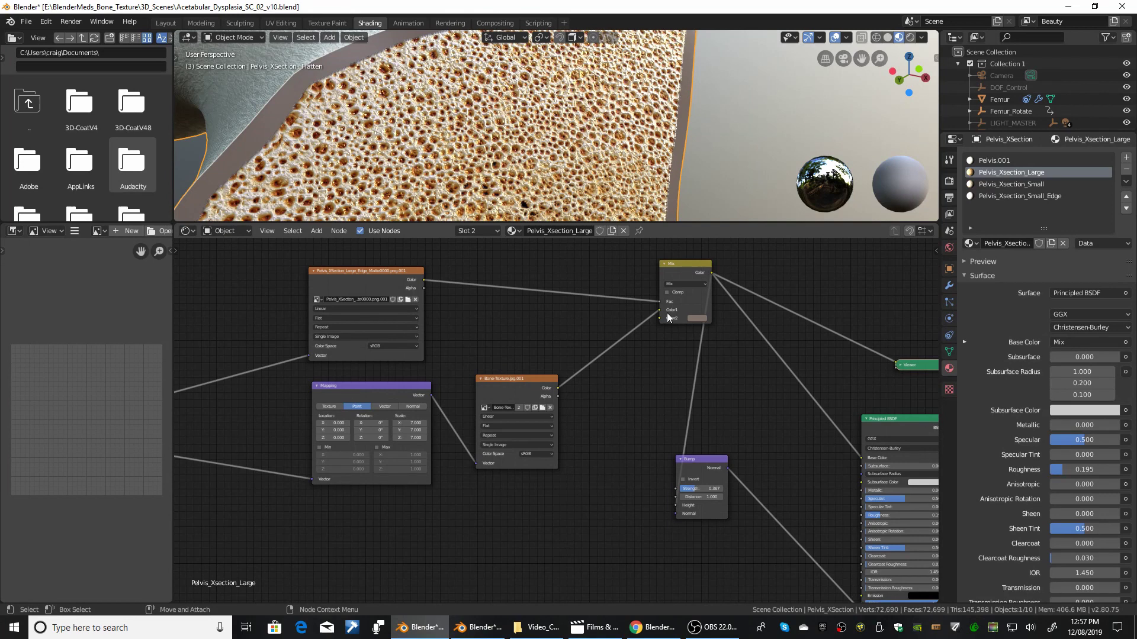
pyautogui.moveTo(667, 317); pyautogui.dragTo(612, 462)
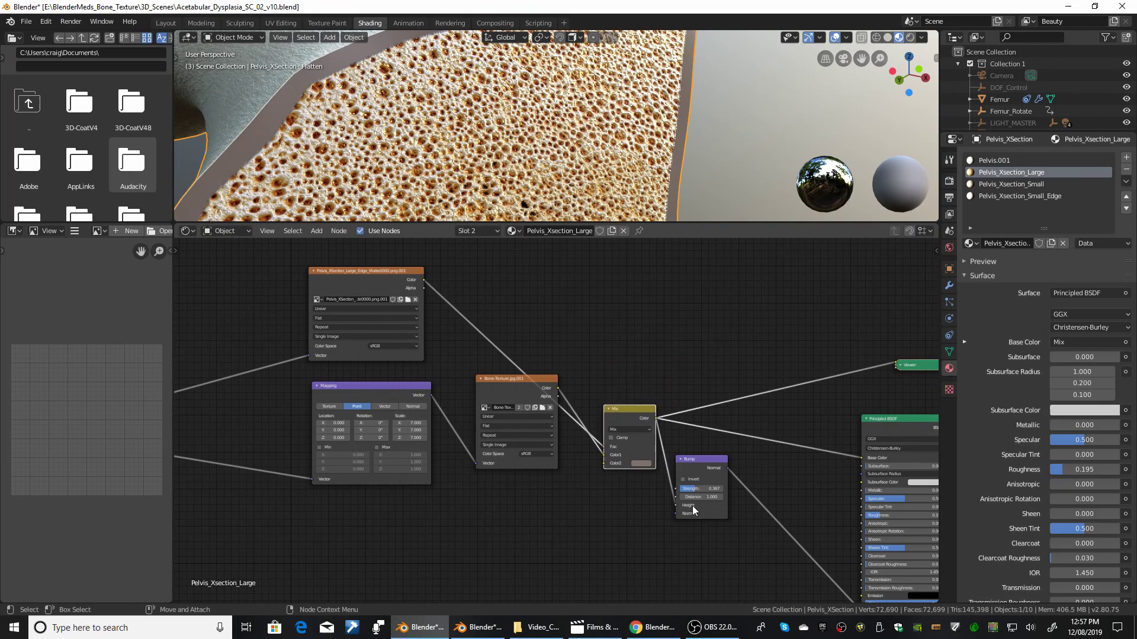
# Set the Bump node's Strength to 0.233, show the render settings and switch the viewport to Rendered shading
pyautogui.moveTo(707, 489)
pyautogui.mouseDown()
pyautogui.moveTo(681, 488)
pyautogui.moveTo(691, 490)
pyautogui.mouseUp()
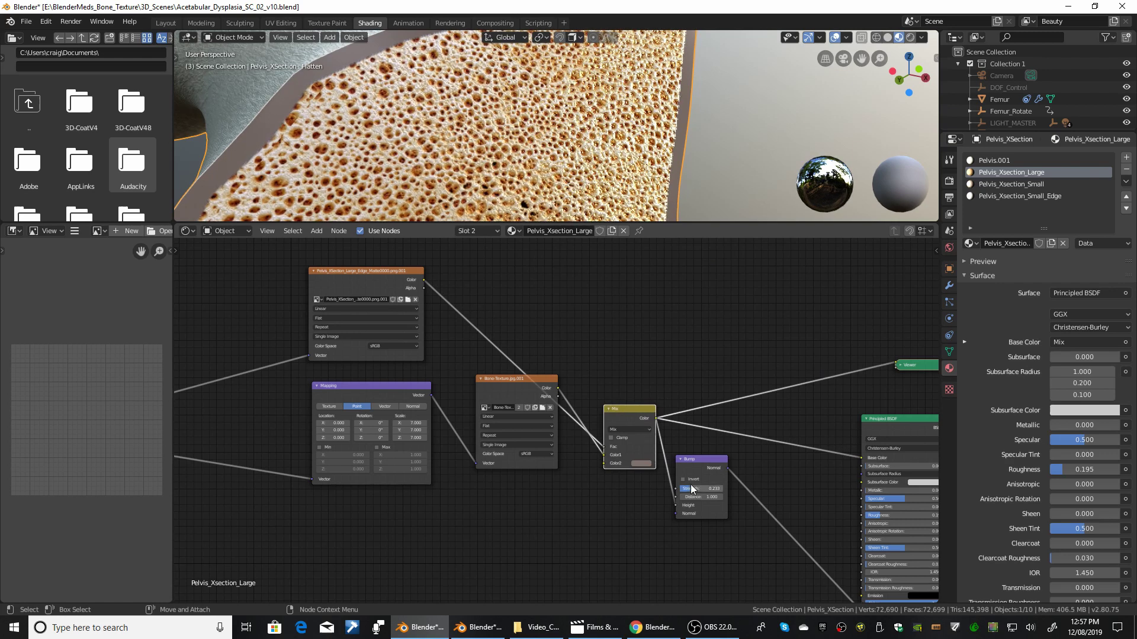
pyautogui.click(948, 182)
pyautogui.click(910, 37)
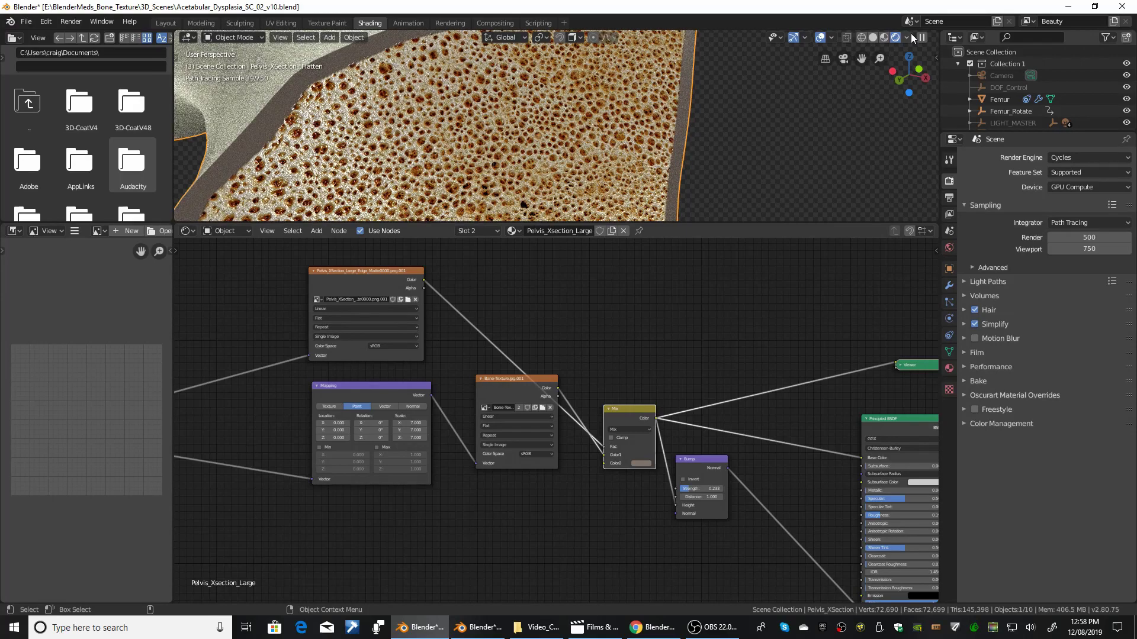
# Set the Principled BSDF's Roughness and Specular both to 0.3 and check the rendered cross-section from farther away
pyautogui.click(878, 516)
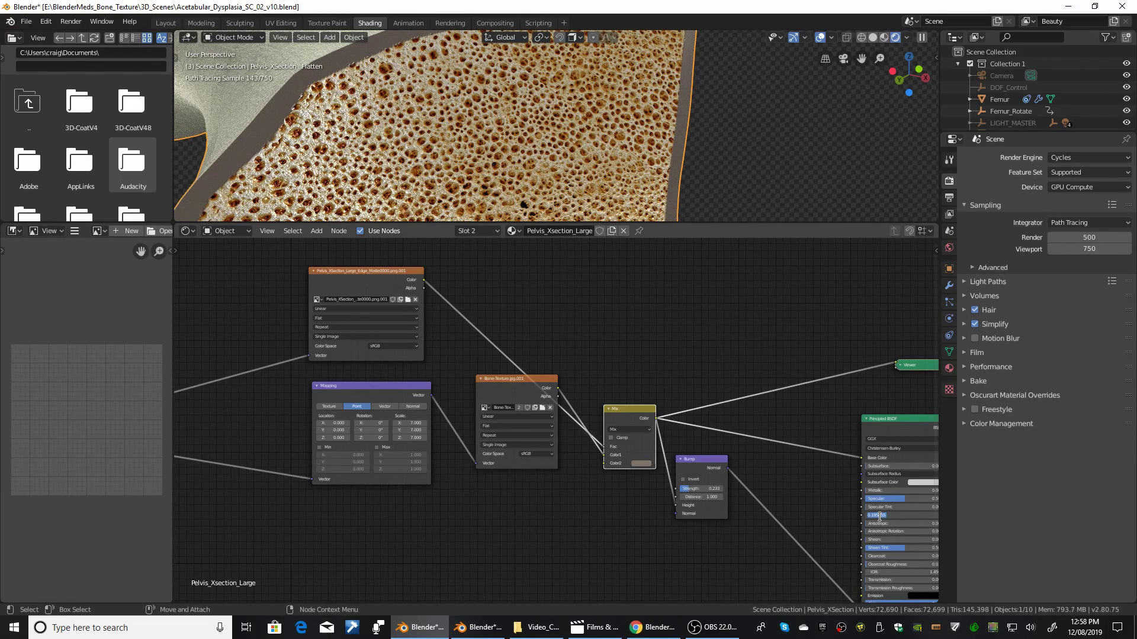
pyautogui.write('.3')
pyautogui.press('Return')
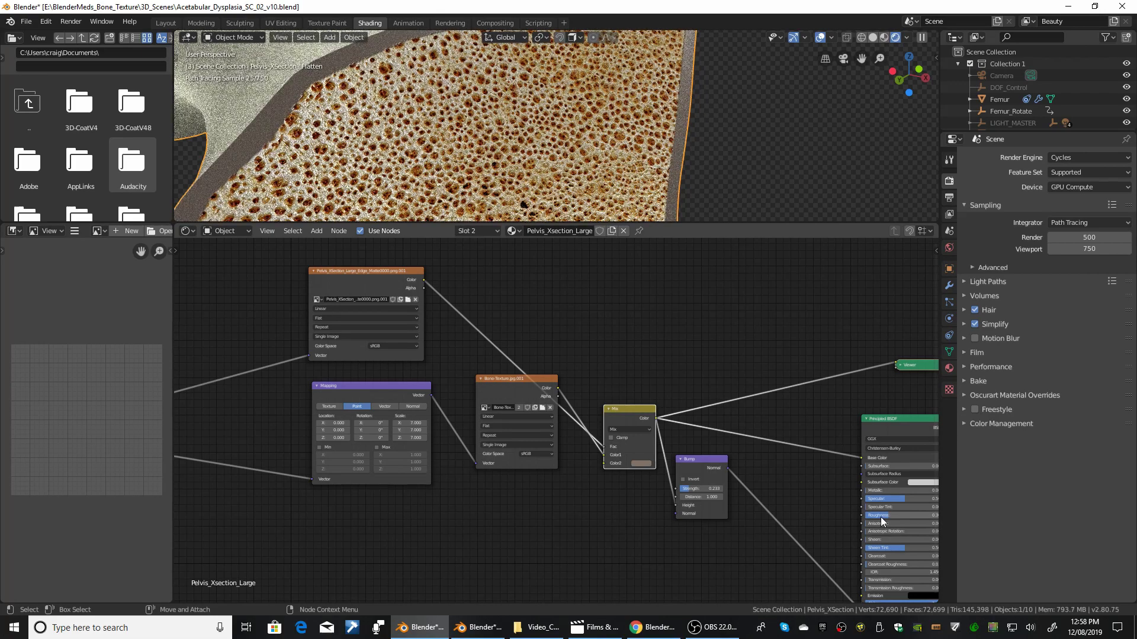
pyautogui.click(898, 499)
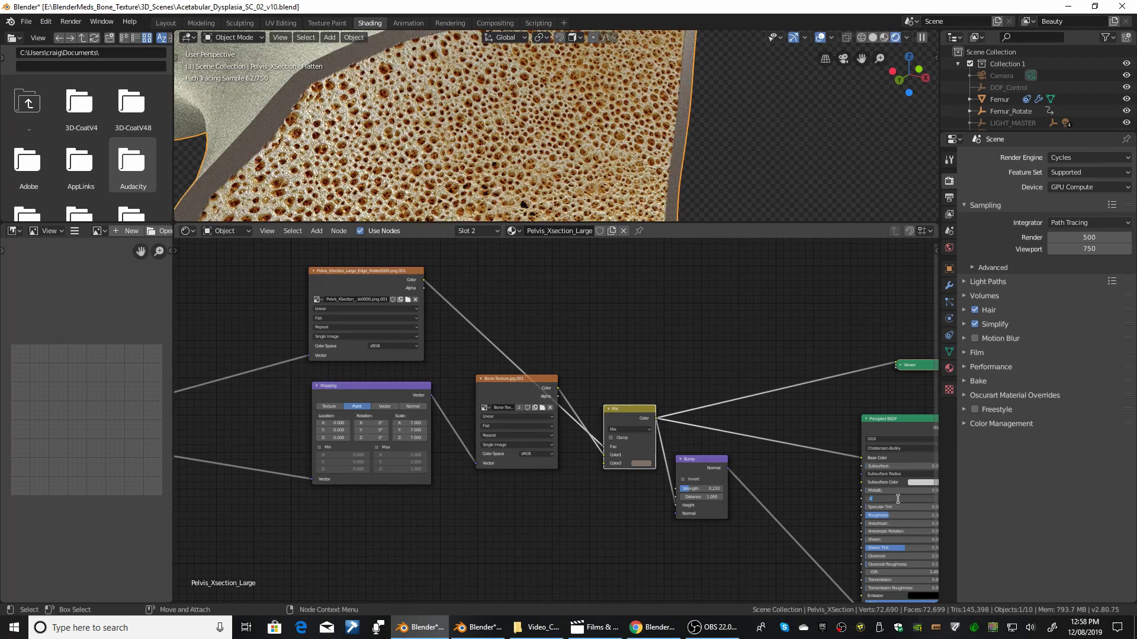
pyautogui.write('.3')
pyautogui.press('Return')
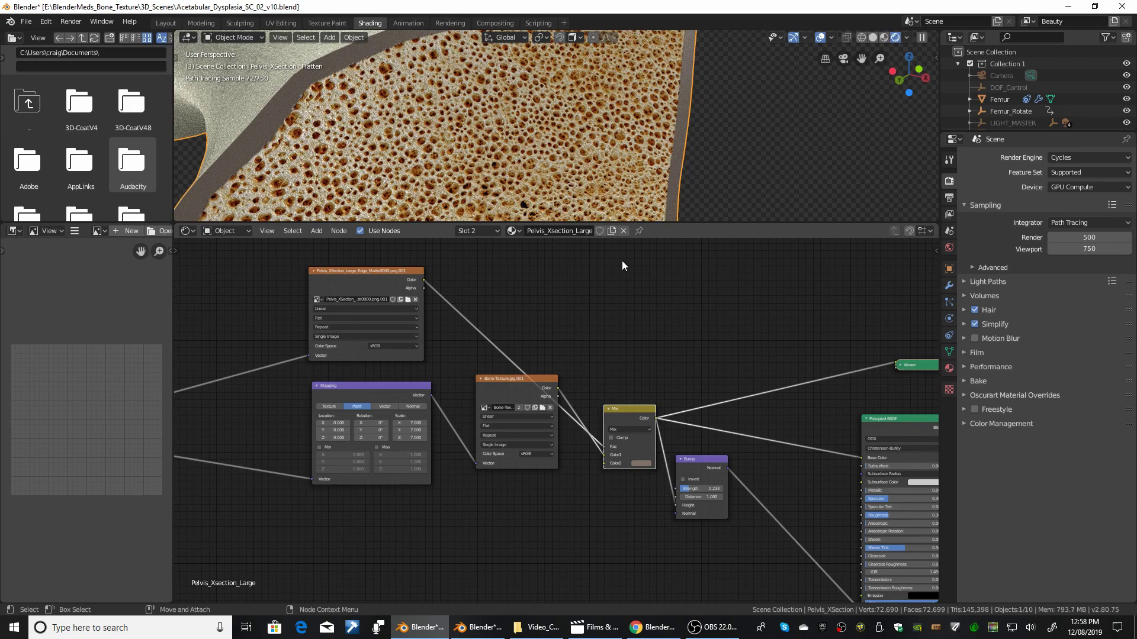
pyautogui.scroll(-5, 532, 198)
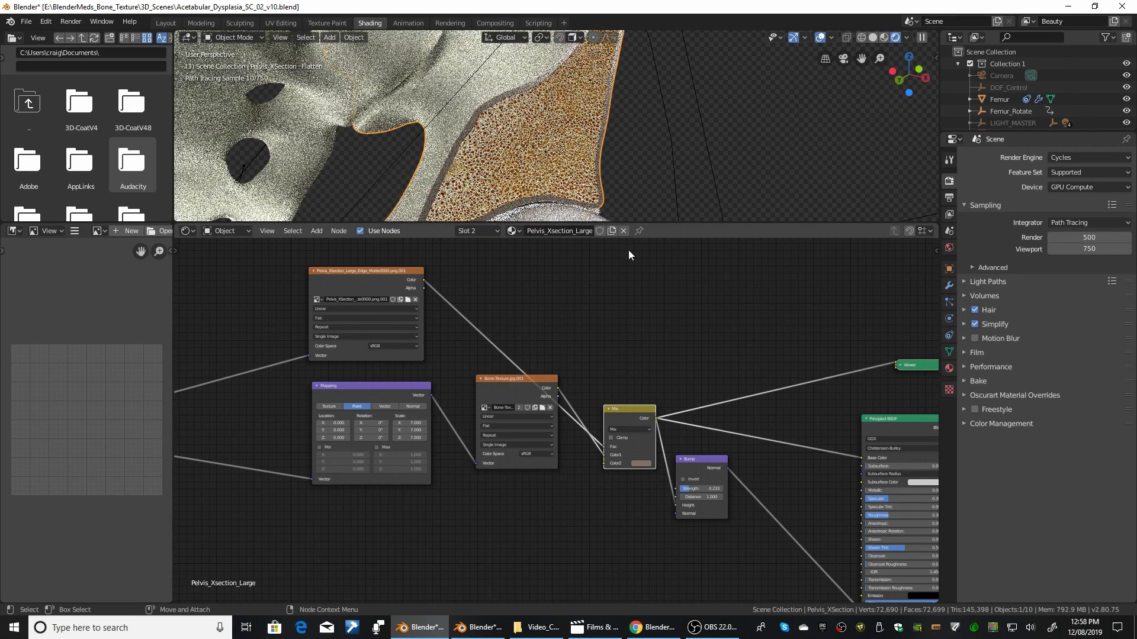
# Tidy the node layout by lowering Bone-Texture and Mapping, bringing Texture Coordinate closer to them, and shifting Bump toward the Principled BSDF
pyautogui.moveTo(544, 386); pyautogui.dragTo(518, 464)
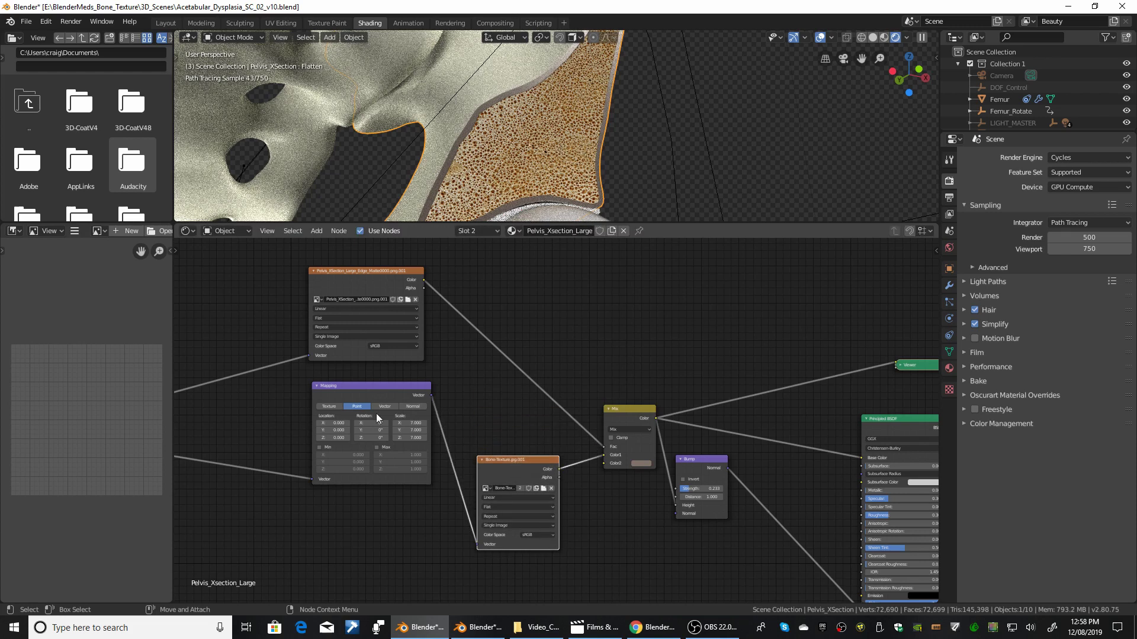
pyautogui.moveTo(351, 392); pyautogui.dragTo(346, 453)
pyautogui.moveTo(323, 411); pyautogui.dragTo(557, 380, button='middle')
pyautogui.moveTo(236, 402); pyautogui.dragTo(421, 381)
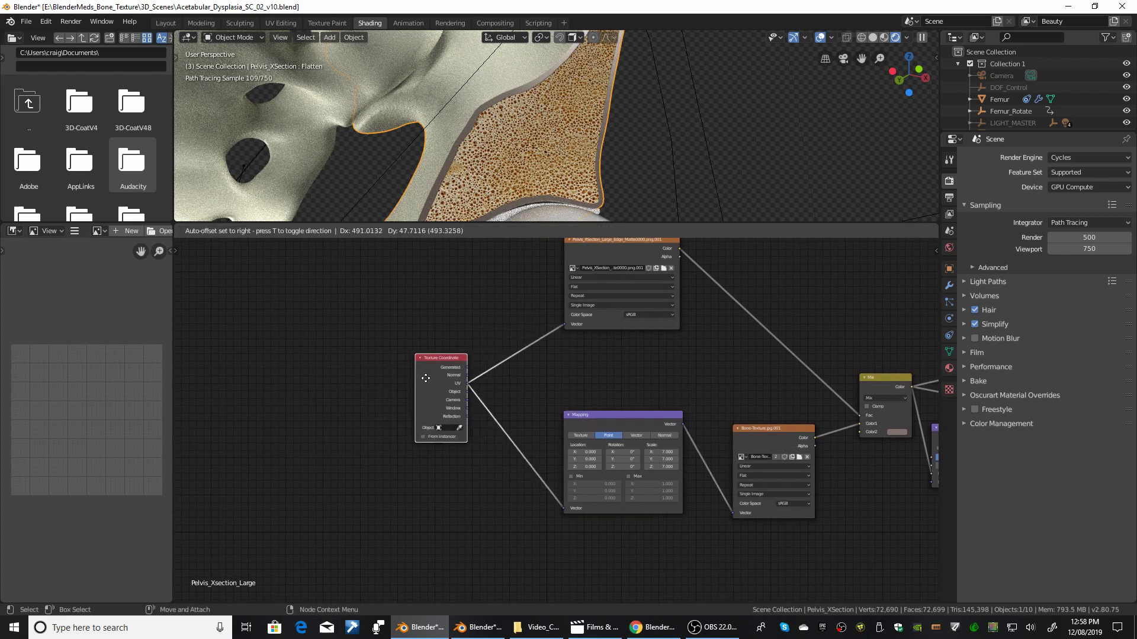
pyautogui.click(610, 418)
pyautogui.moveTo(684, 392); pyautogui.dragTo(296, 368, button='middle')
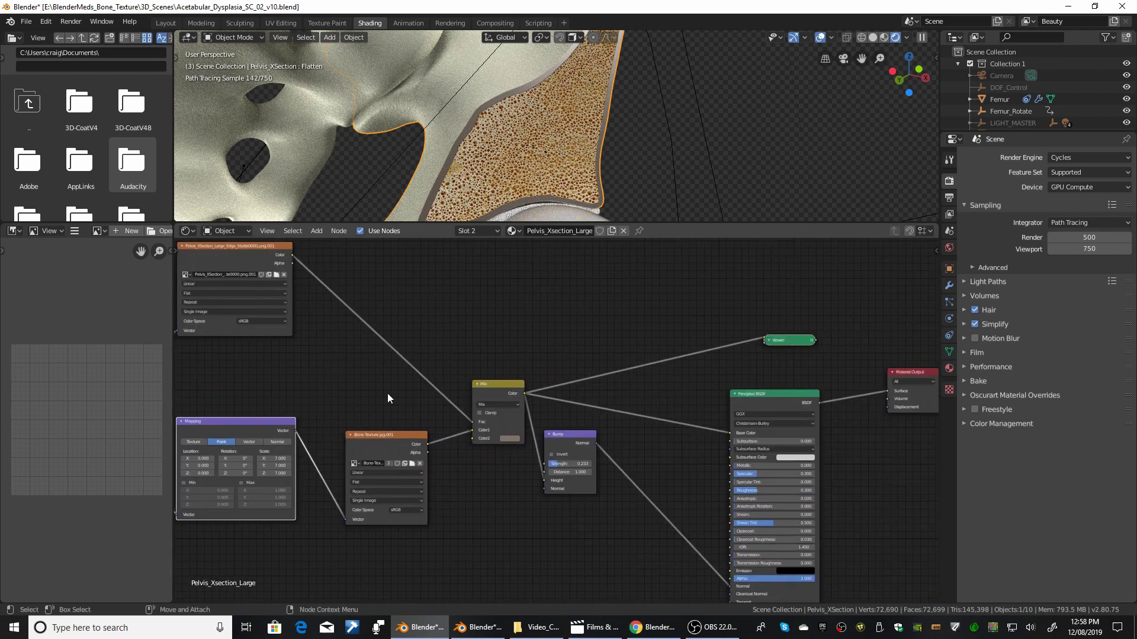
pyautogui.moveTo(560, 438); pyautogui.dragTo(602, 438)
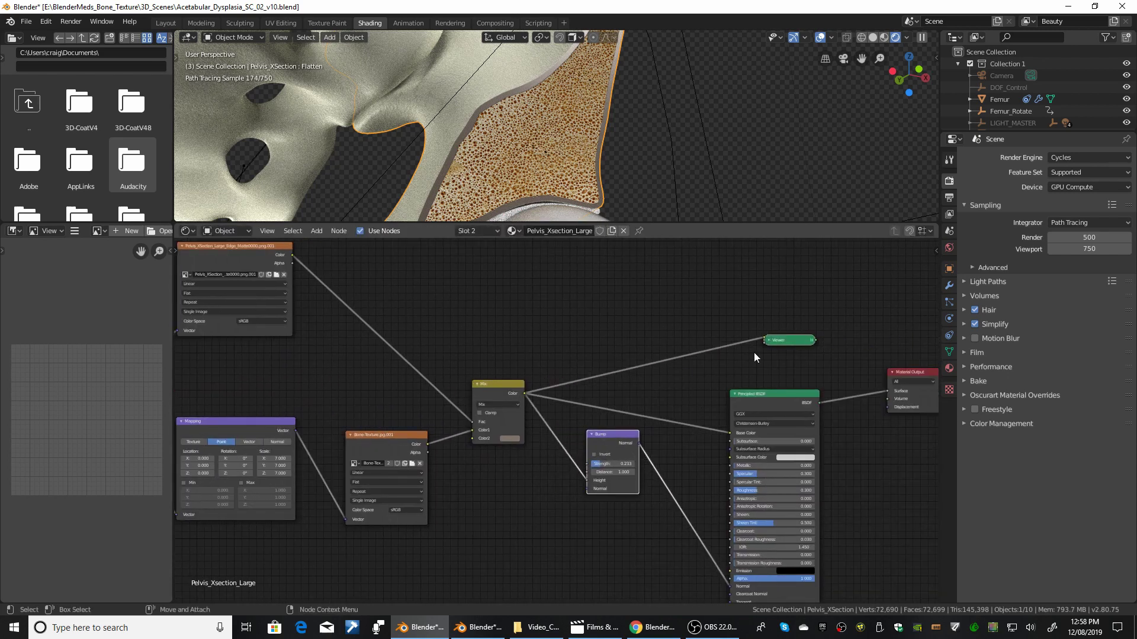
# Delete the Viewer node and move the Principled BSDF slightly closer to the Material Output
pyautogui.click(783, 336)
pyautogui.press('x')
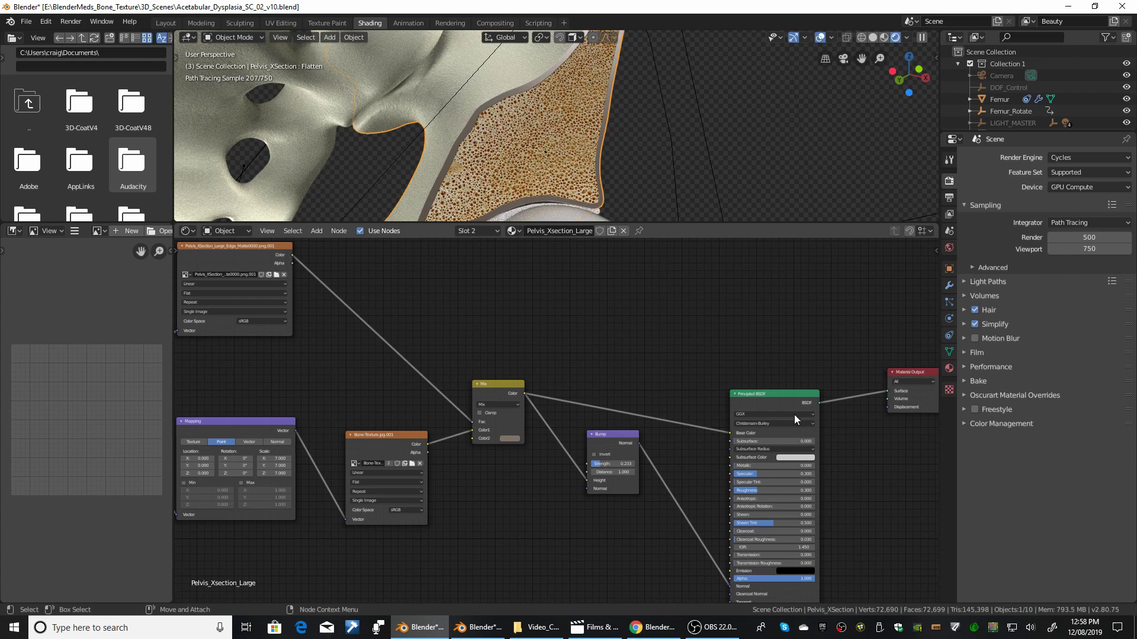
pyautogui.moveTo(794, 414); pyautogui.dragTo(814, 401)
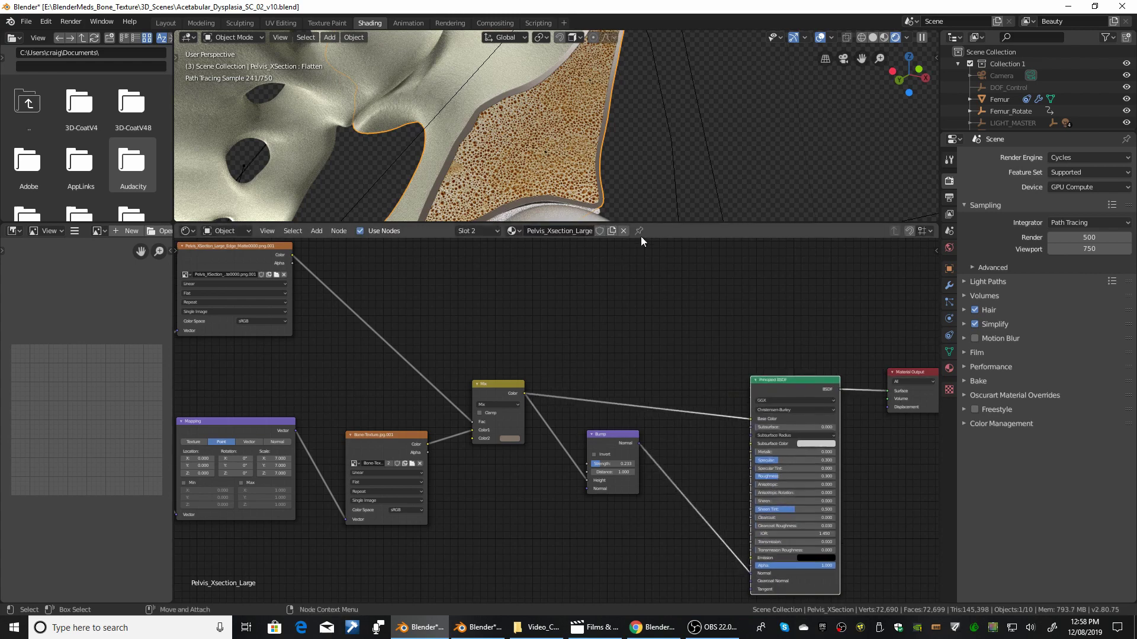
# Enlarge the 3D viewport by lowering its border with the shader node editor
pyautogui.moveTo(652, 223); pyautogui.dragTo(645, 391)
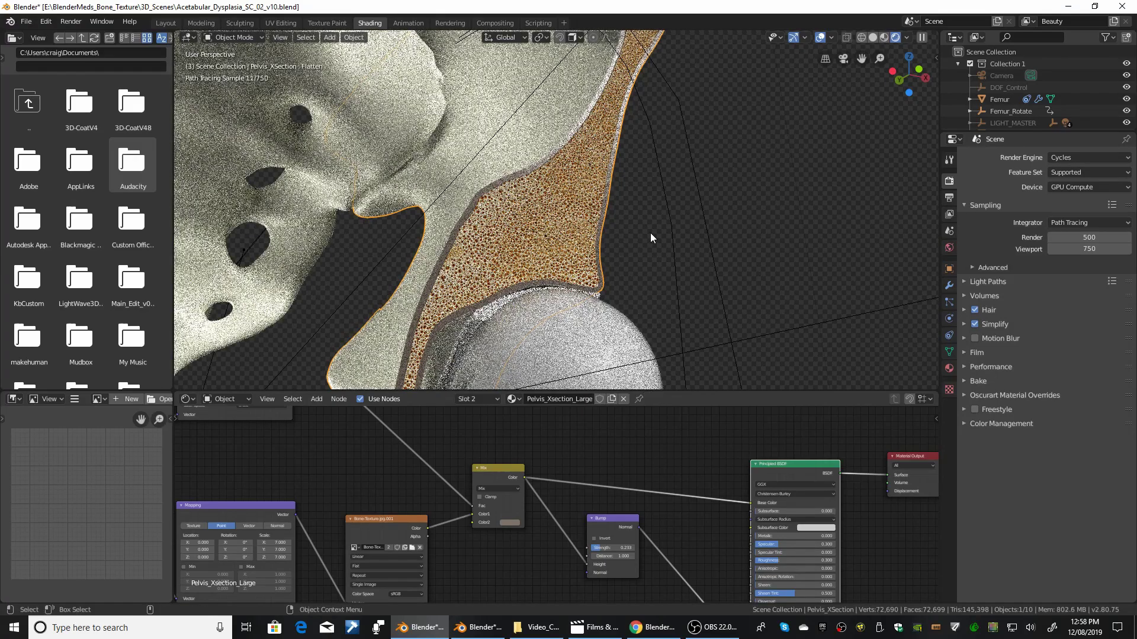